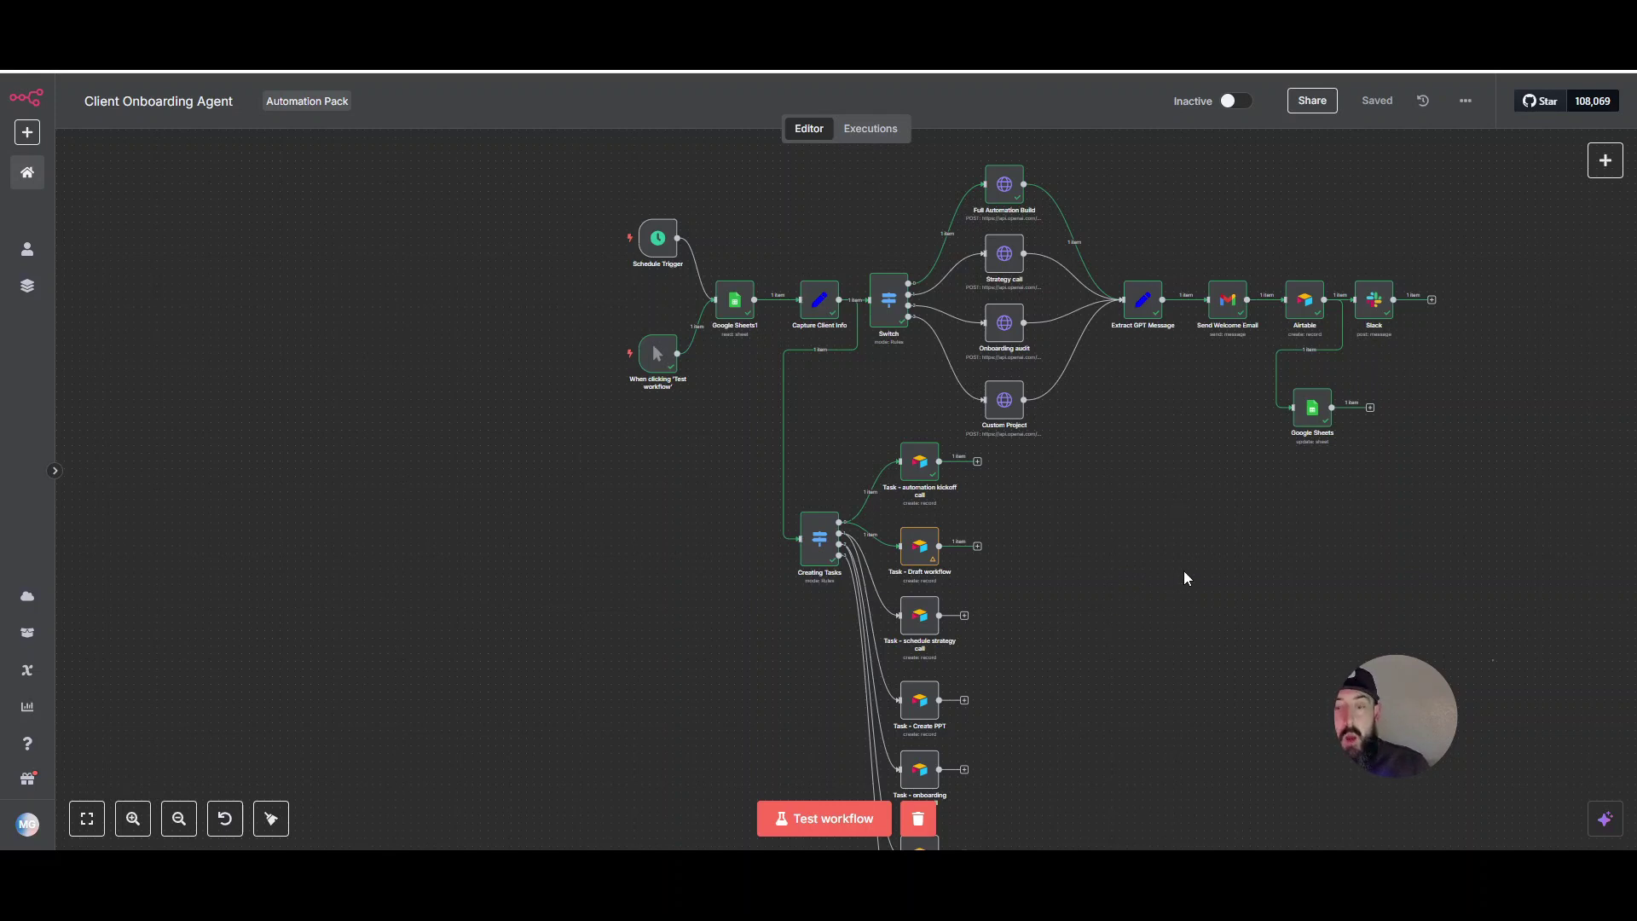
# - Scroll around the Client Onboarding Agent canvas to review its nodes and branches
pyautogui.scroll(-1, 1186, 573)
pyautogui.scroll(-4, 1184, 570)
pyautogui.scroll(7, 1195, 580)
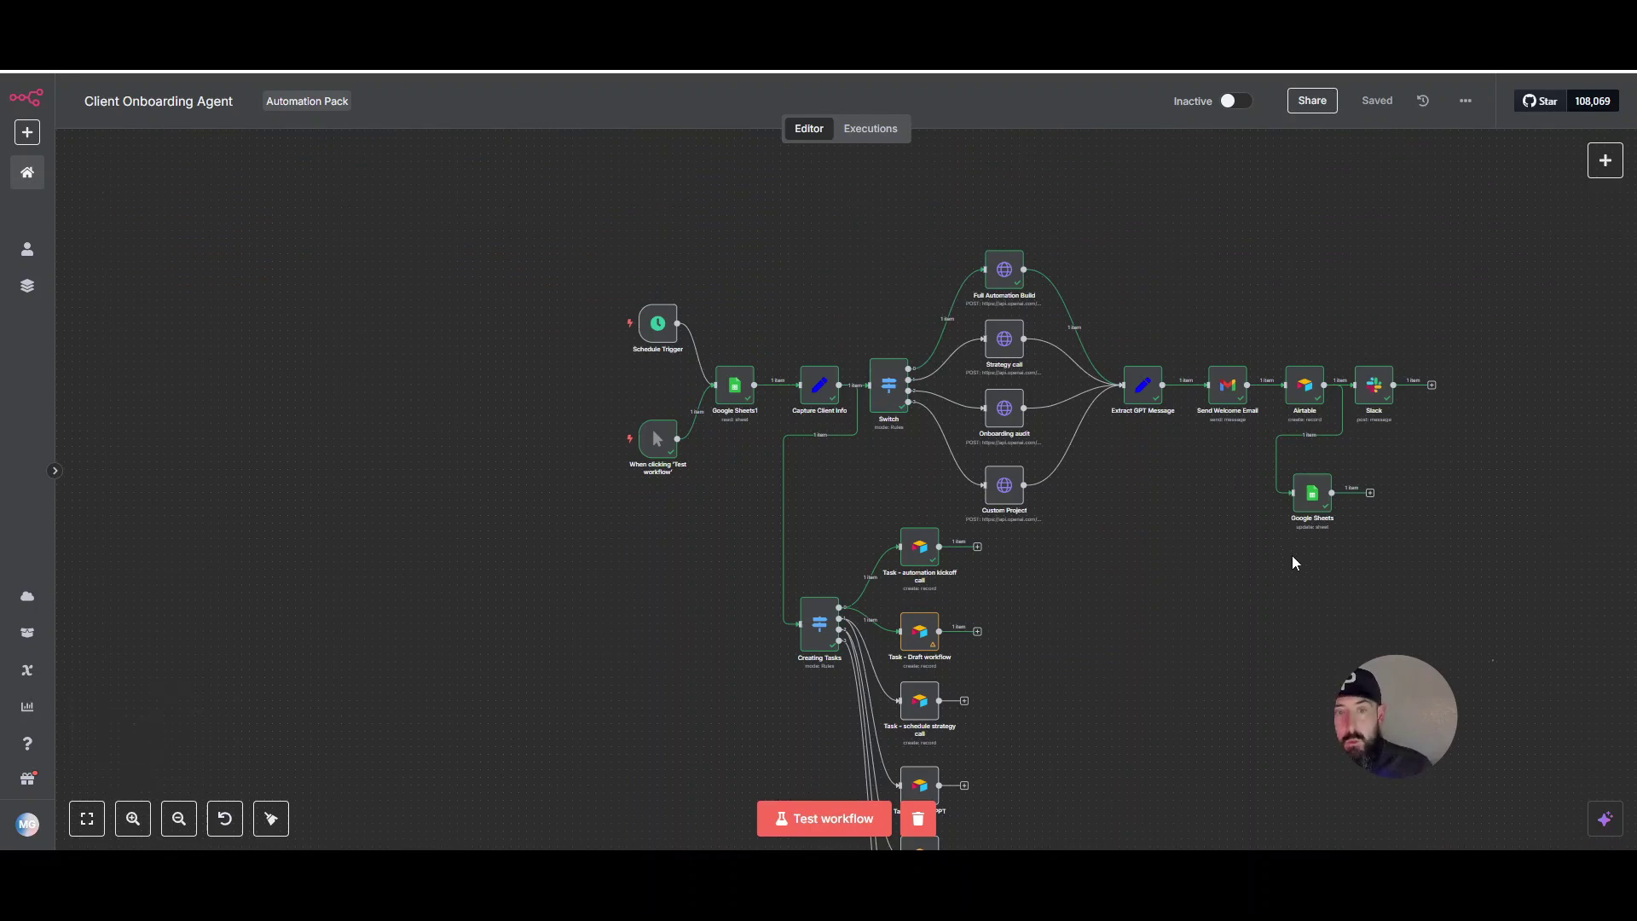
pyautogui.moveTo(1009, 292)
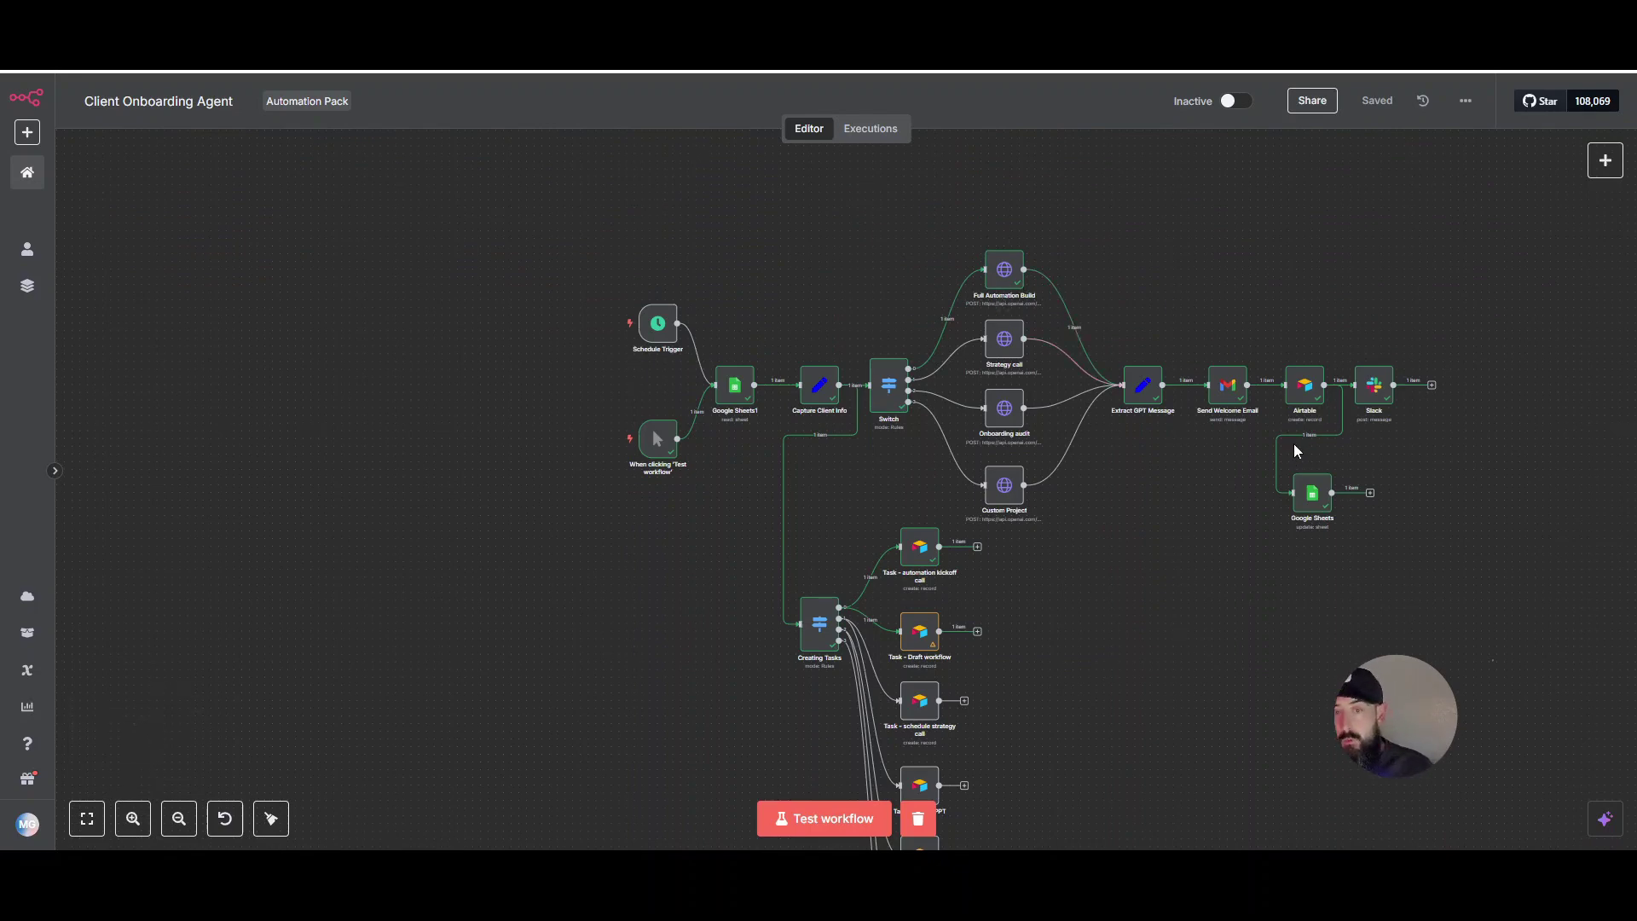
pyautogui.moveTo(1285, 442)
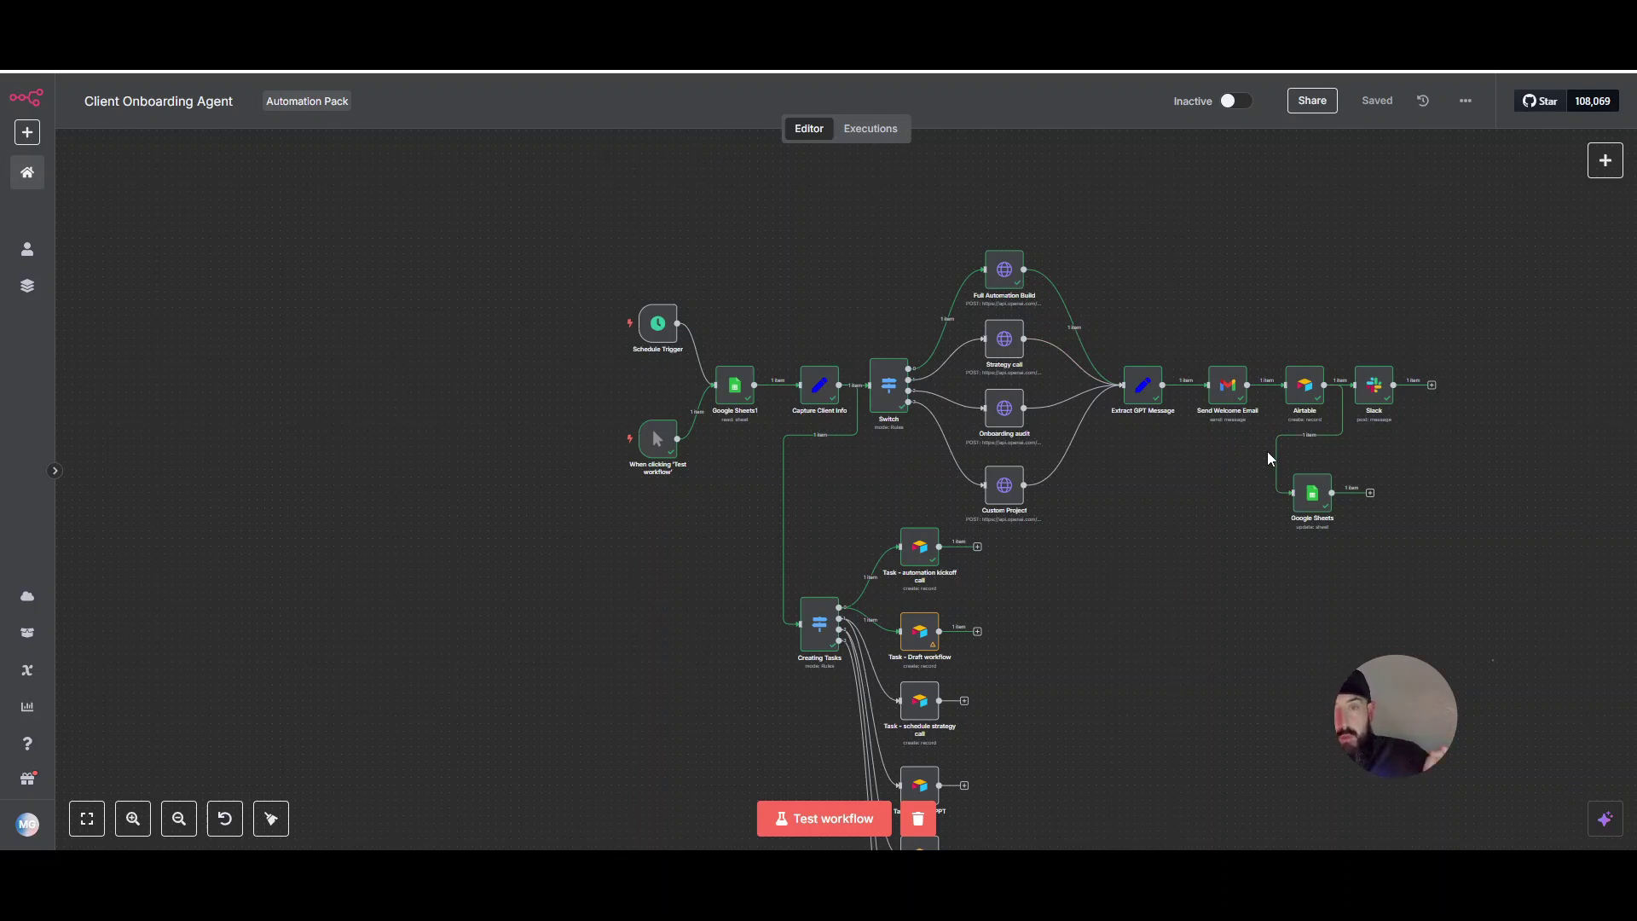
pyautogui.moveTo(1302, 402)
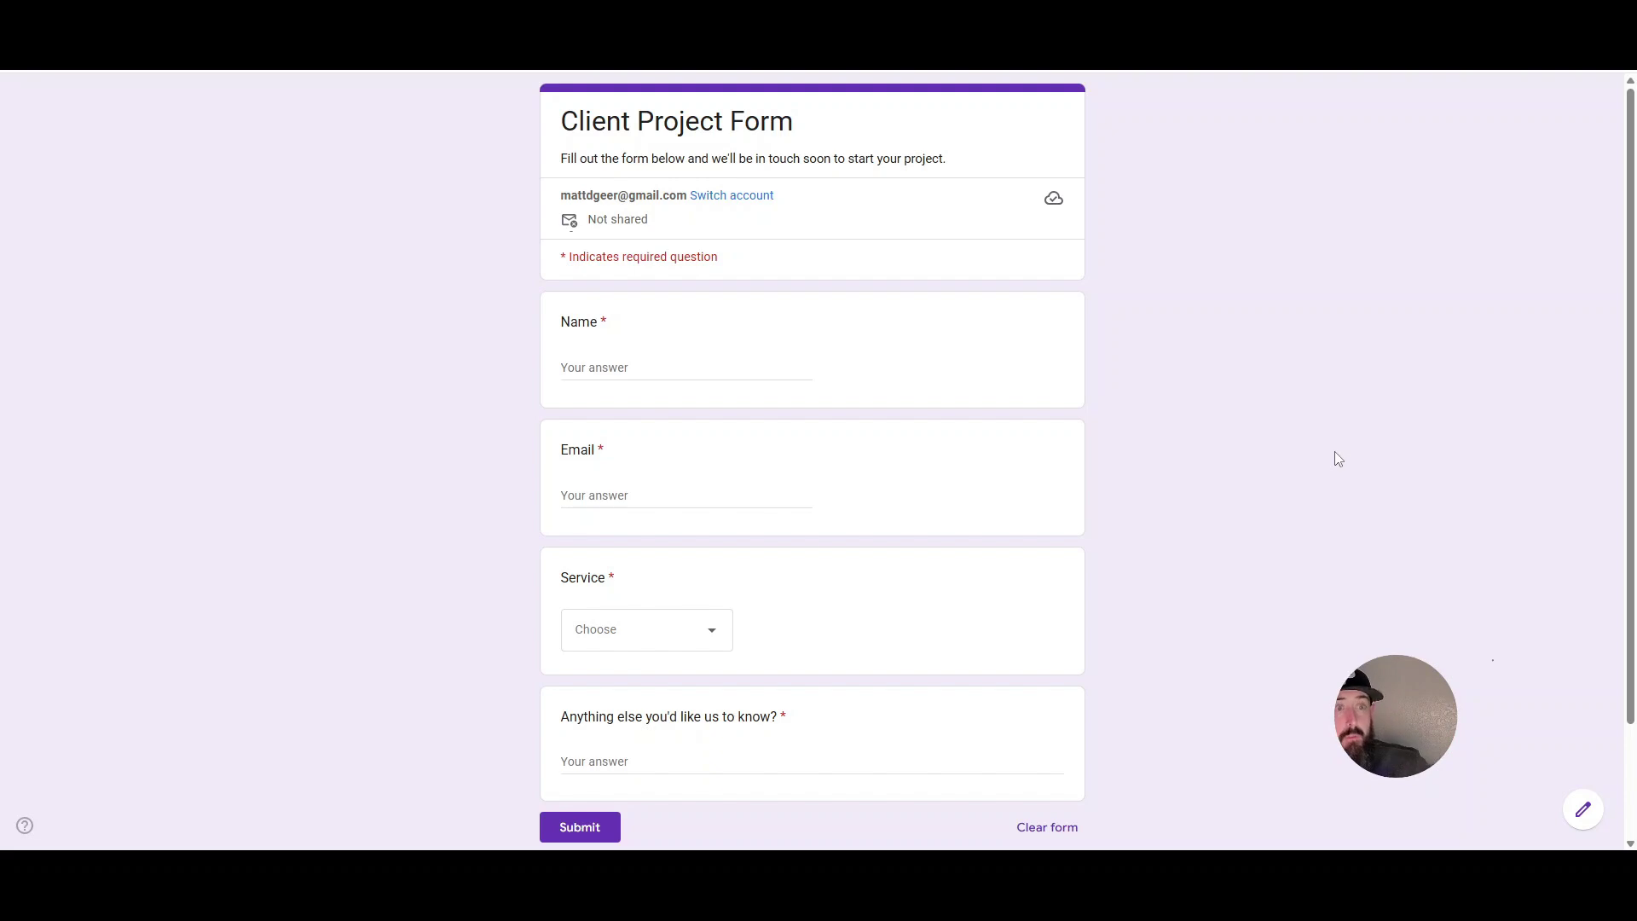
# - Submit the form with the client's name, e-mail, service 'Full automation build', and a project note
pyautogui.click(632, 364)
pyautogui.write('Cl')
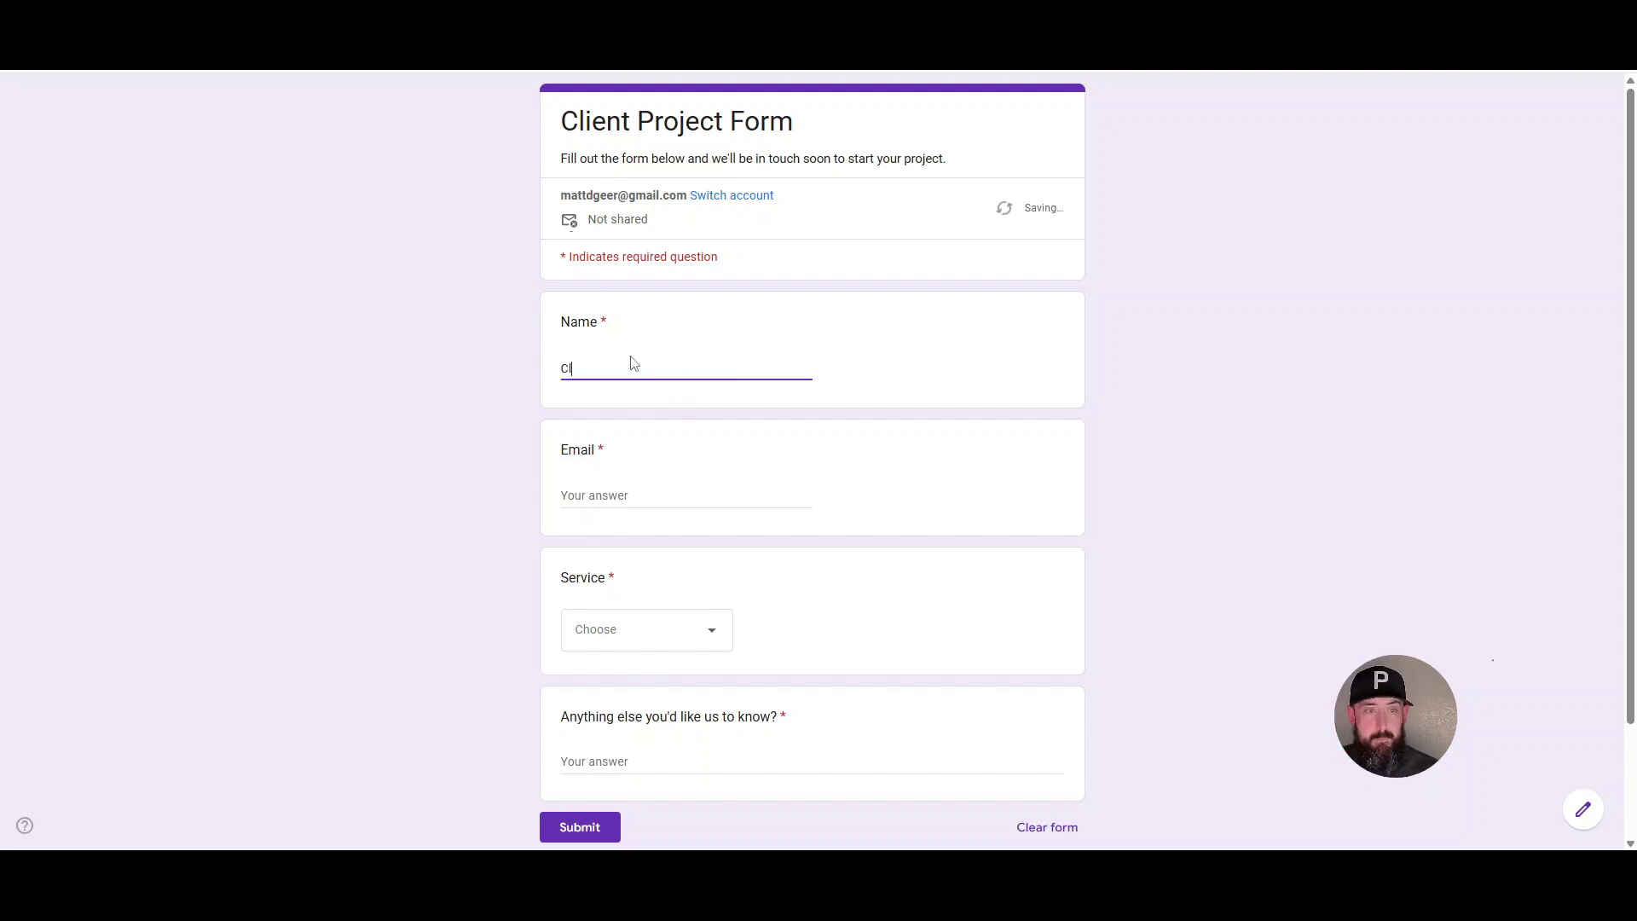
pyautogui.write('ark Kent')
pyautogui.press('Tab')
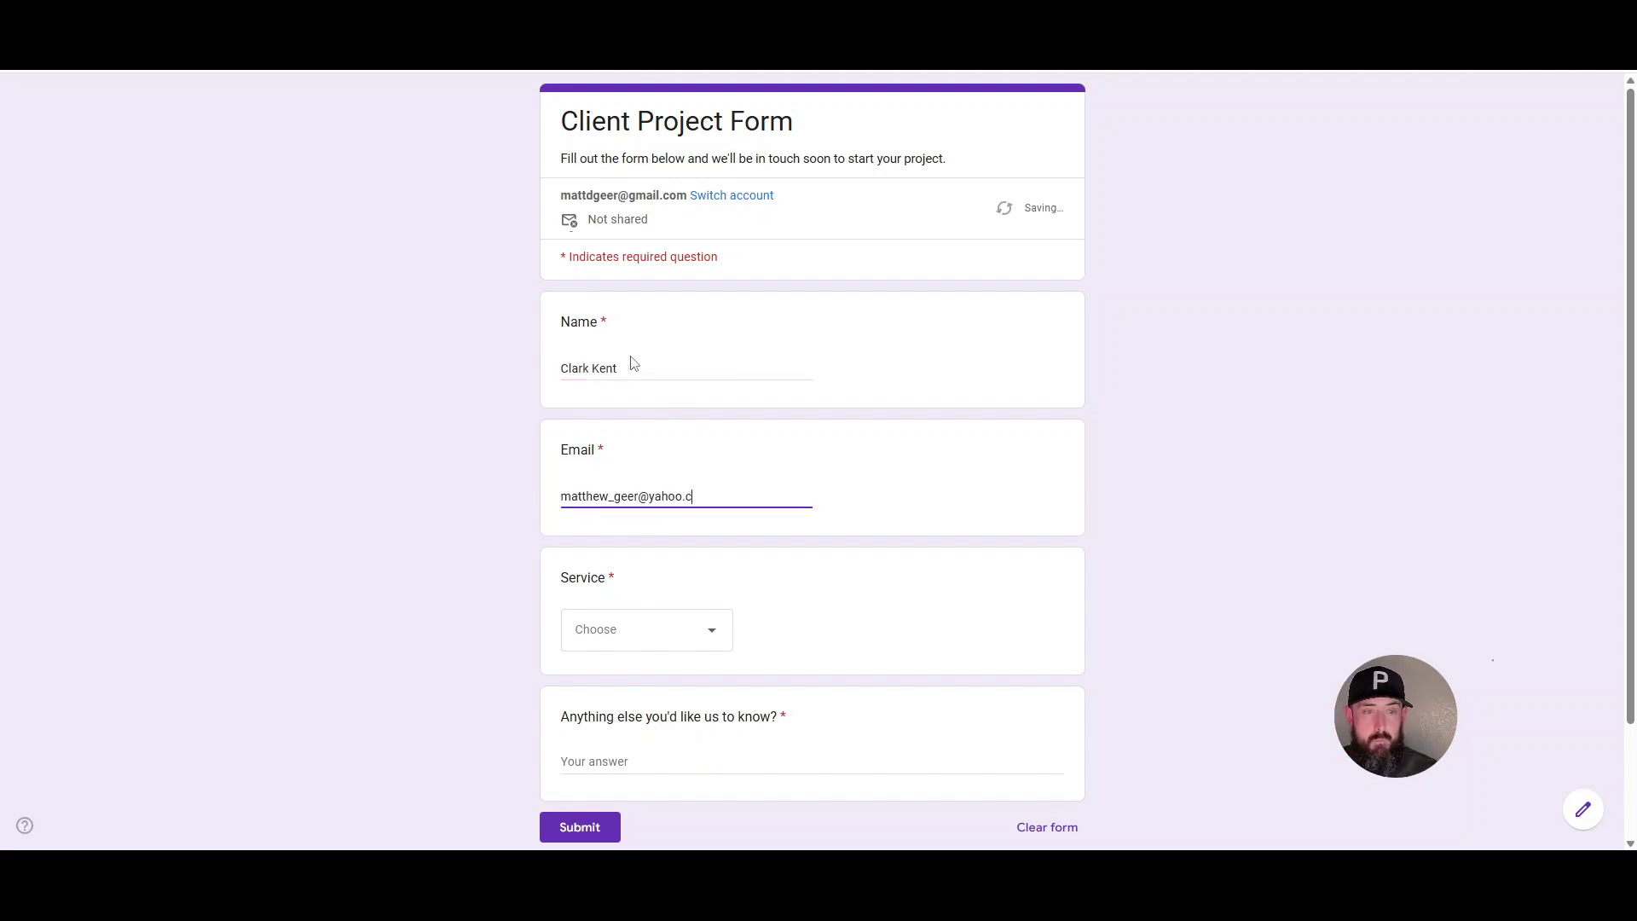
pyautogui.click(658, 634)
pyautogui.click(648, 677)
pyautogui.click(713, 764)
pyautogui.write('I wan')
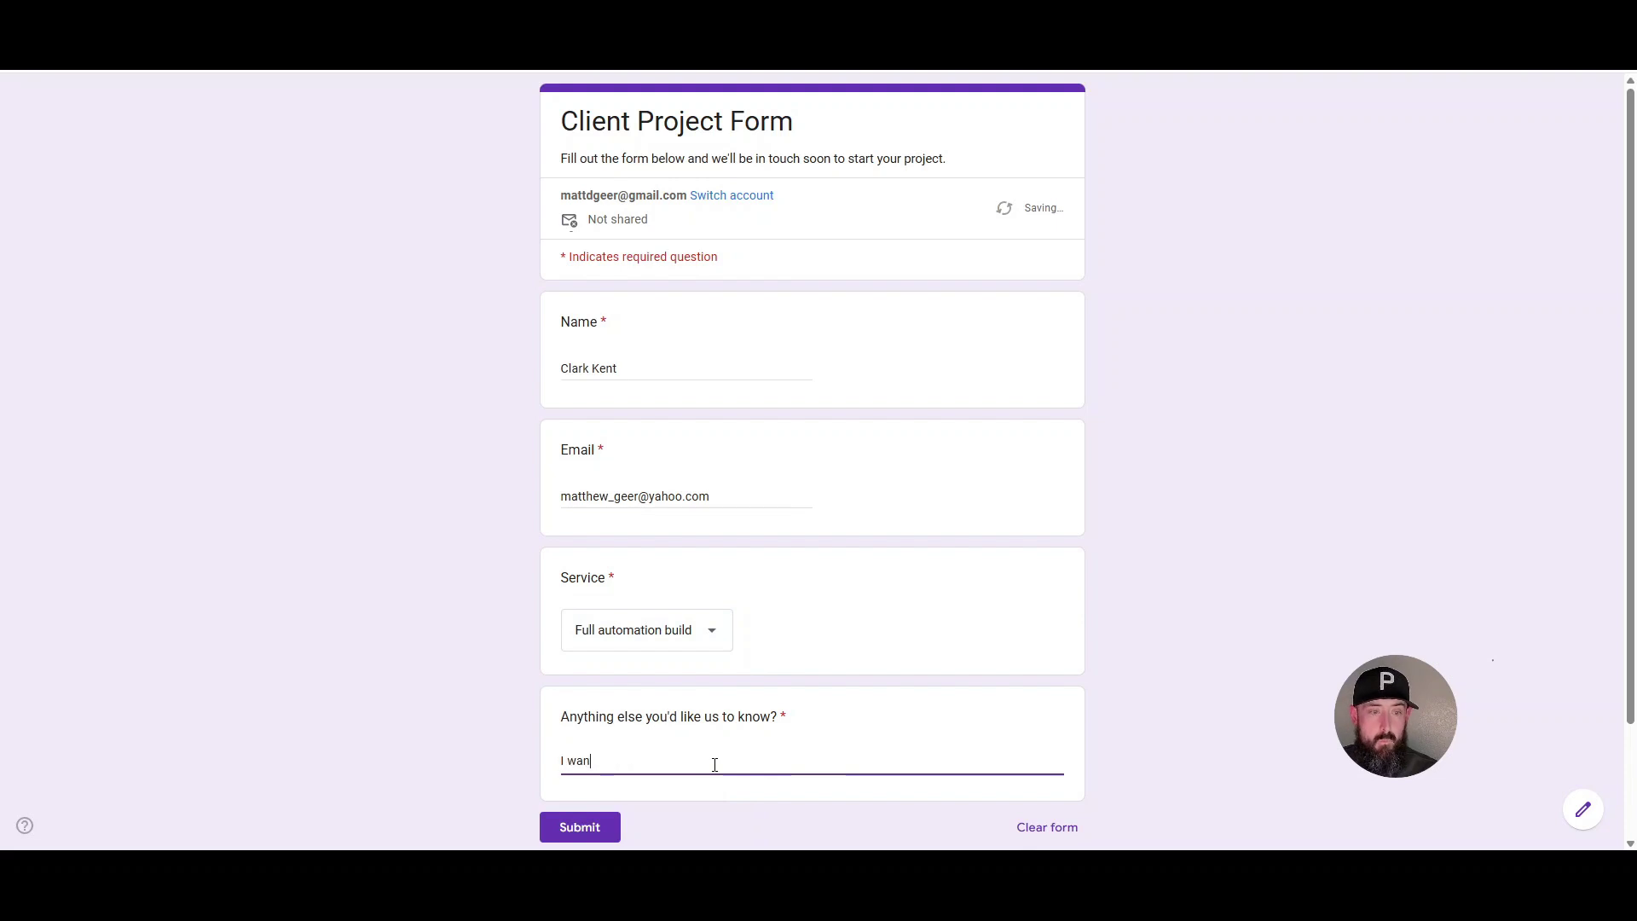
pyautogui.write('t to make lots of monies with my workflow automation build')
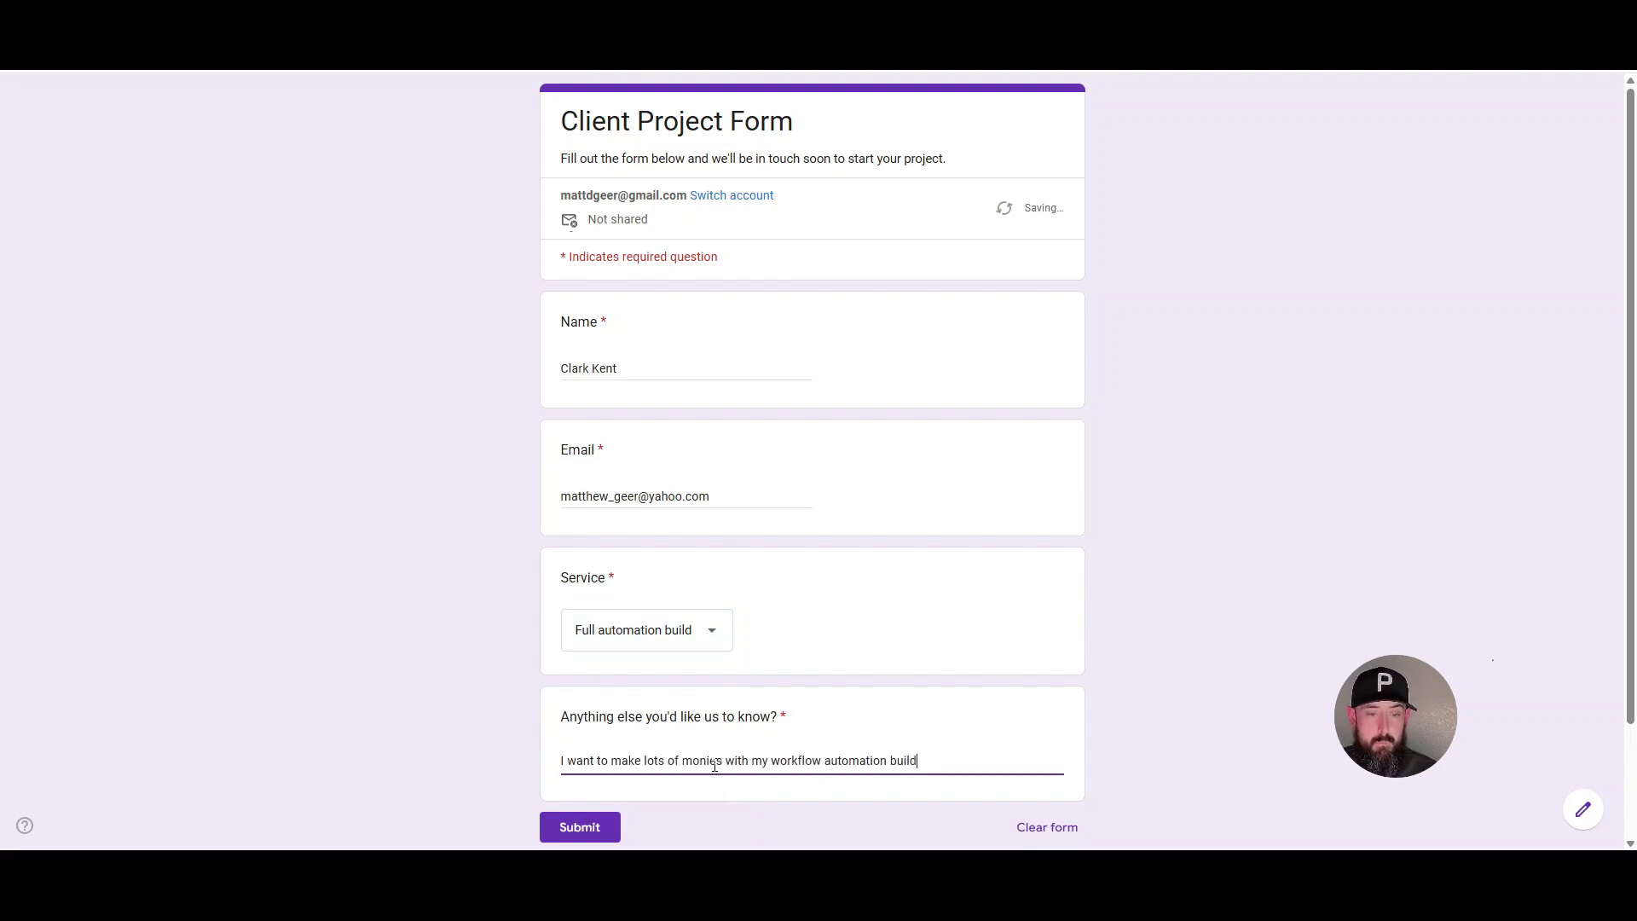
pyautogui.write('. Please help me do this!')
pyautogui.scroll(-3, 994, 508)
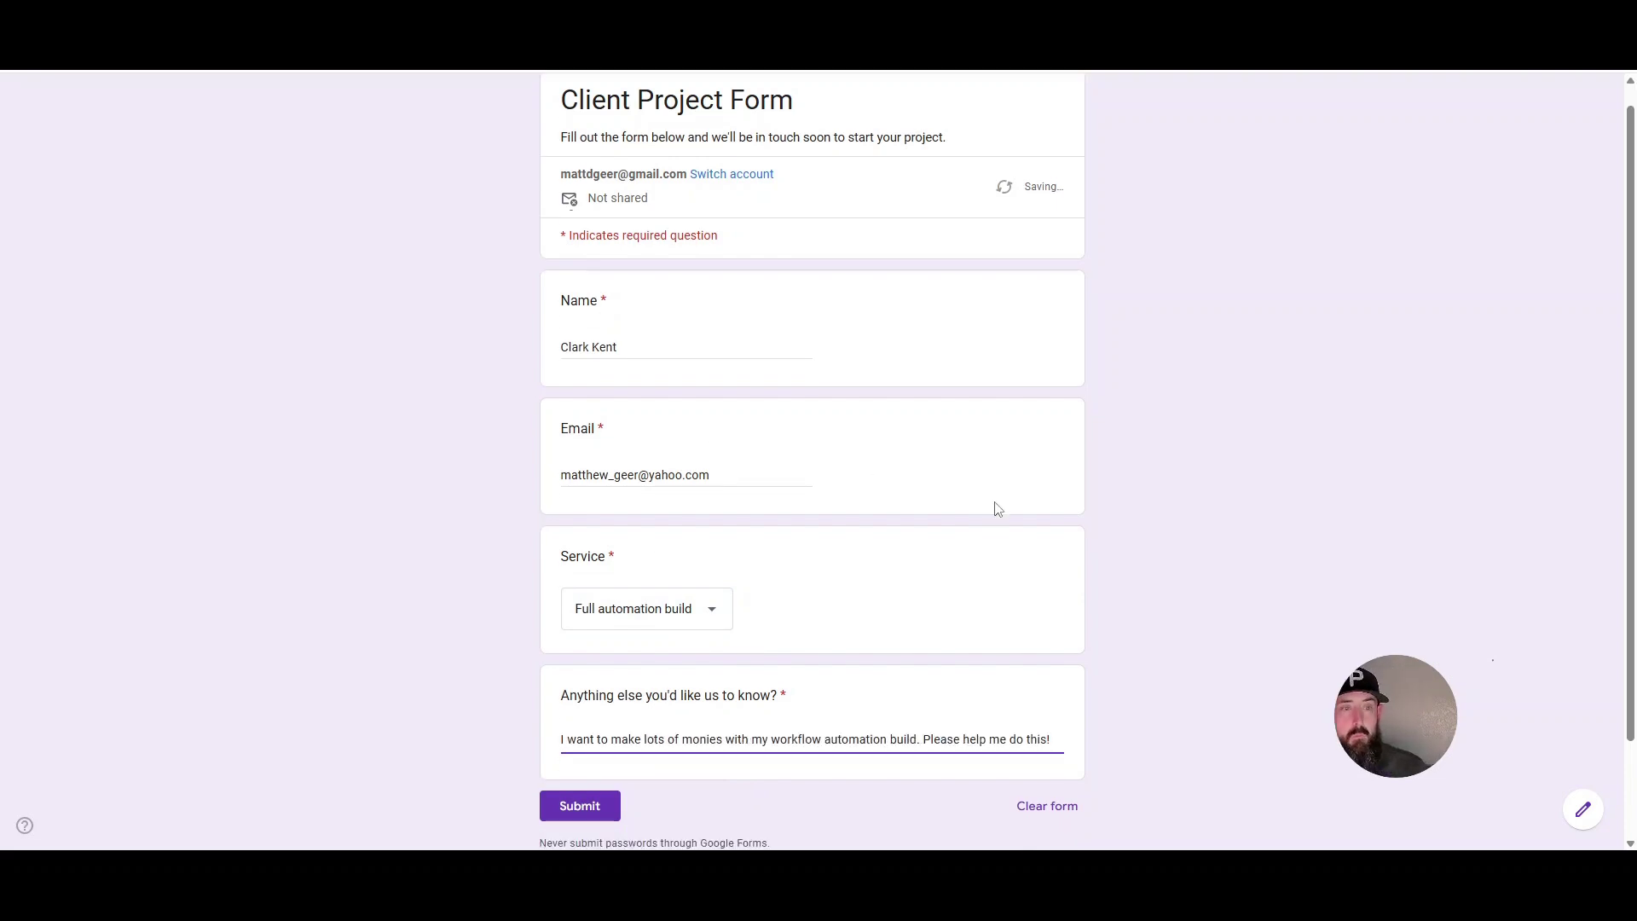
pyautogui.click(574, 692)
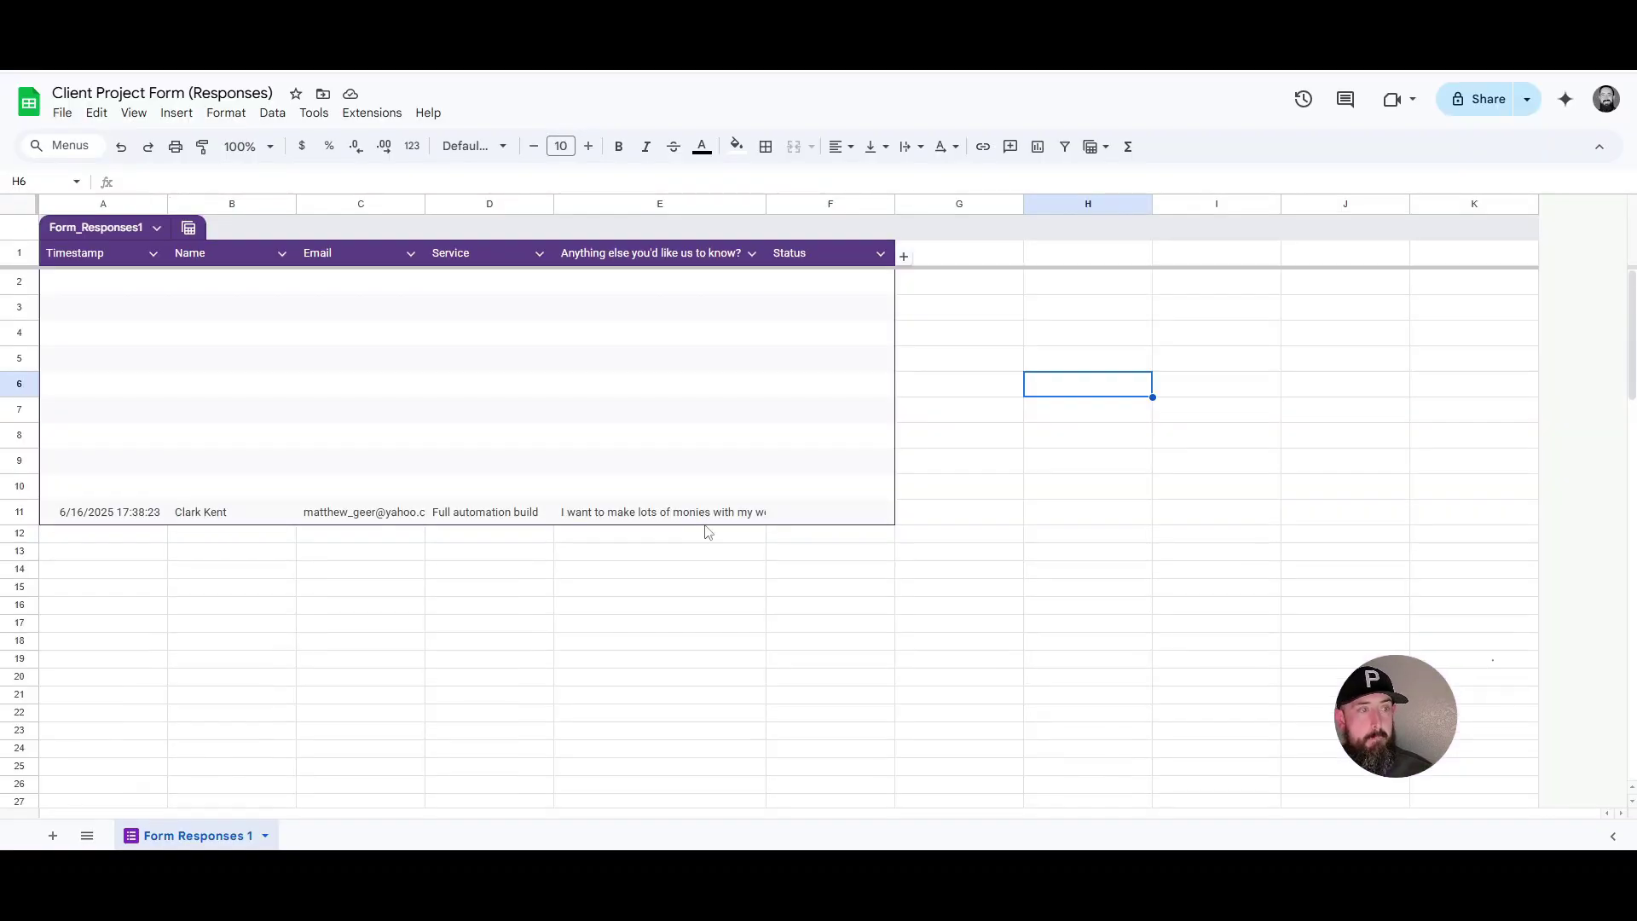
# - Delete empty rows 2–10 so the new response sits in row 2
pyautogui.moveTo(120, 282)
pyautogui.mouseDown()
pyautogui.moveTo(182, 395)
pyautogui.moveTo(775, 453)
pyautogui.moveTo(779, 479)
pyautogui.mouseUp()
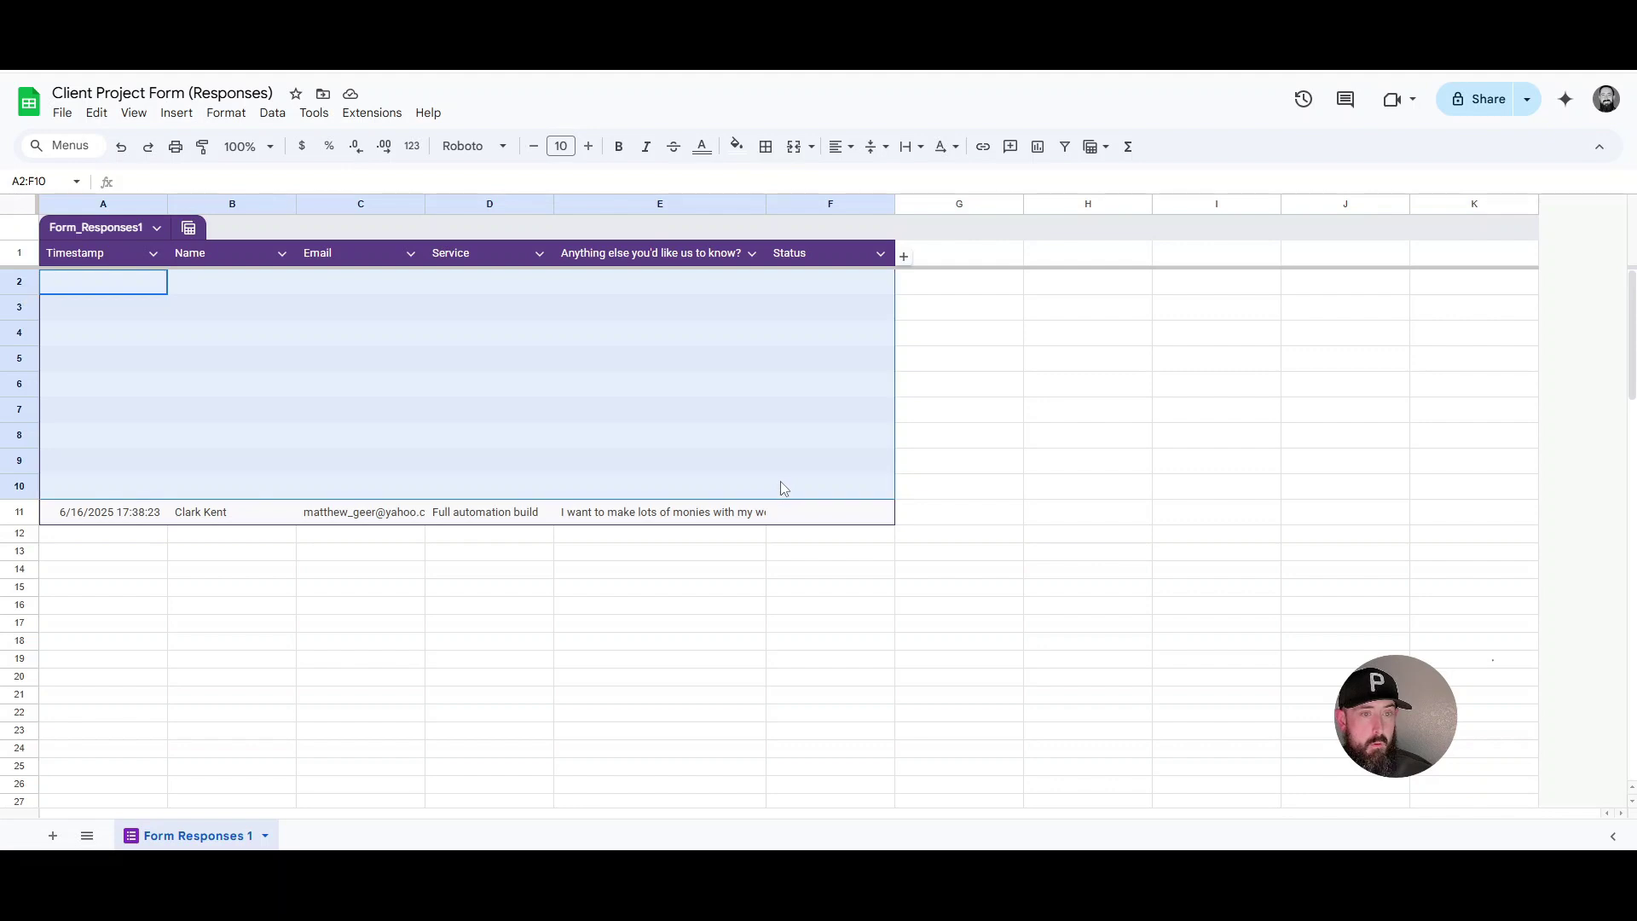
pyautogui.rightClick(781, 481)
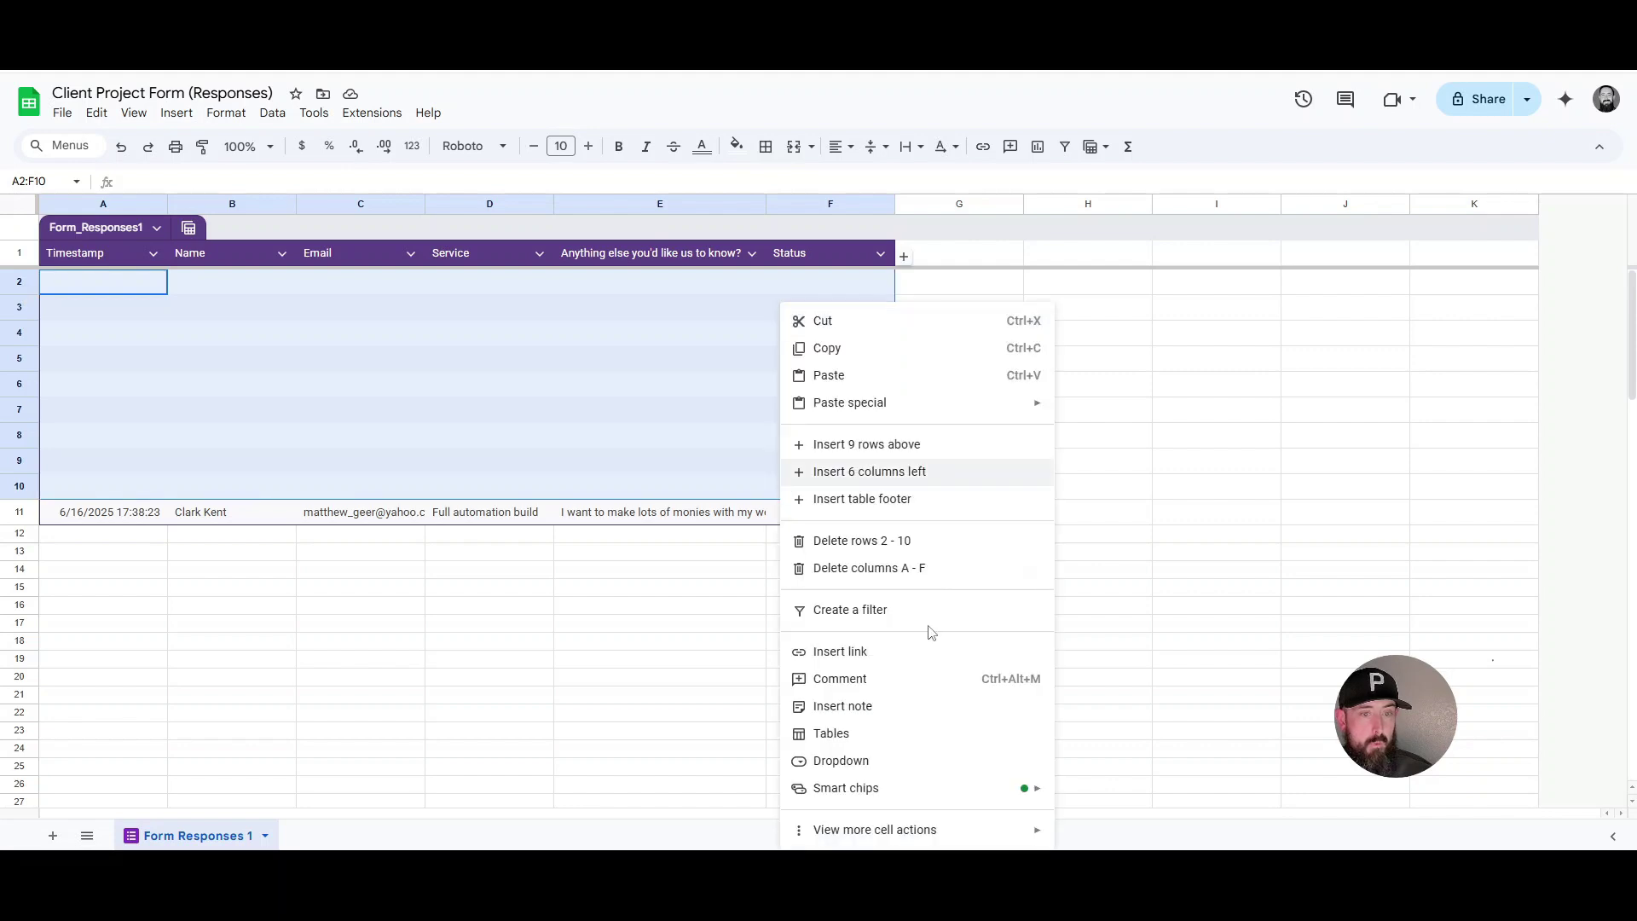
pyautogui.click(935, 550)
pyautogui.click(706, 566)
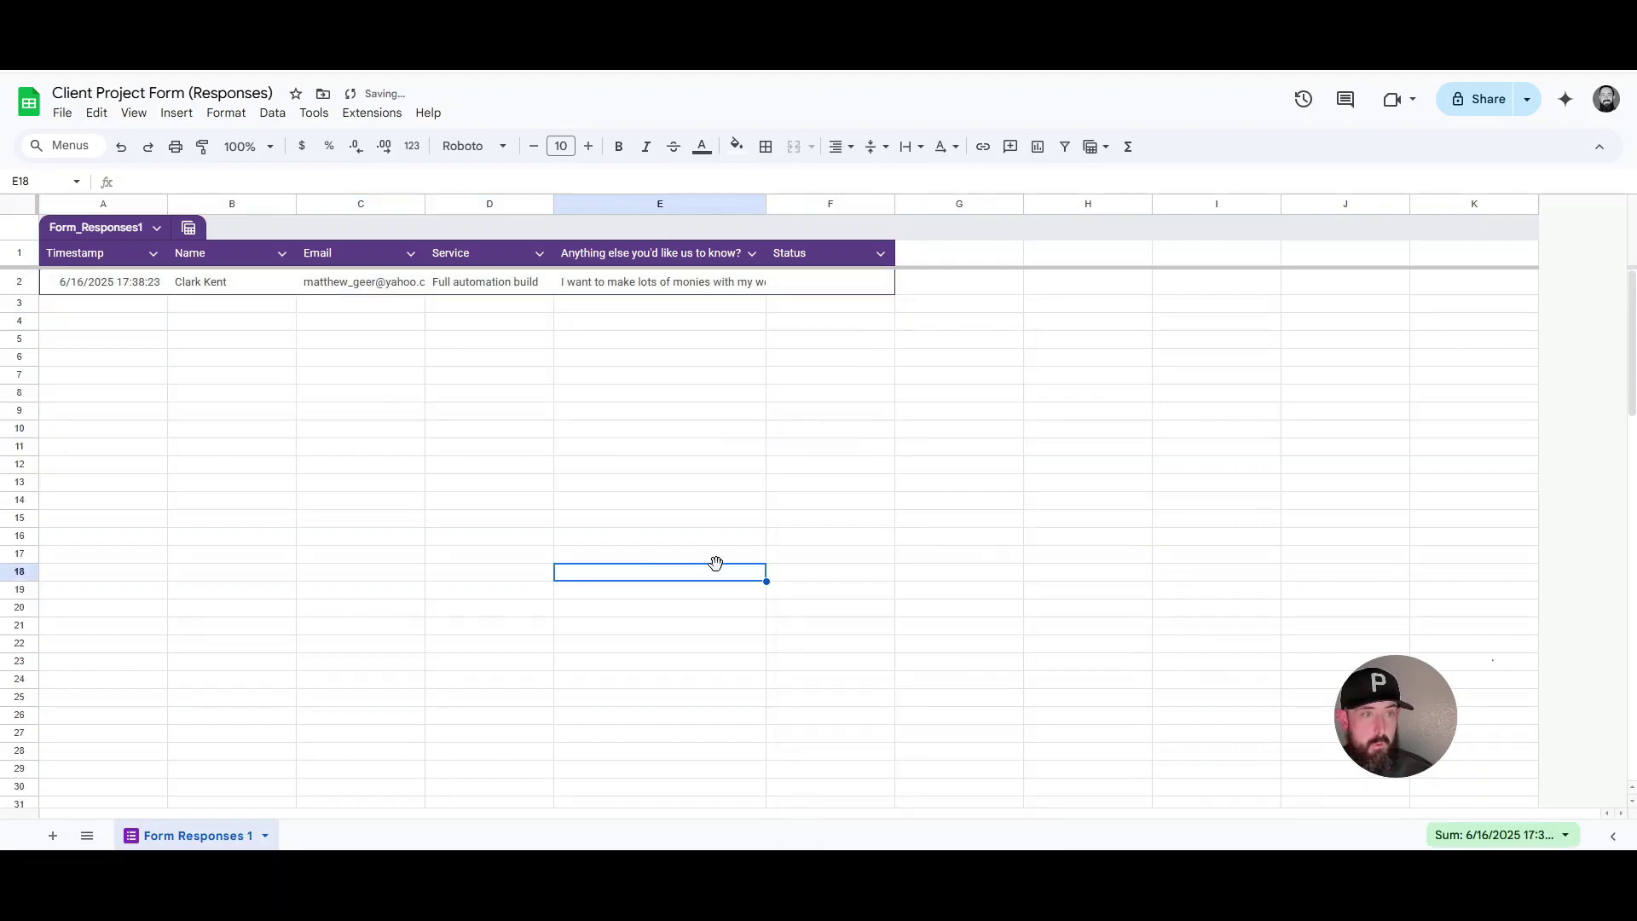
pyautogui.click(273, 416)
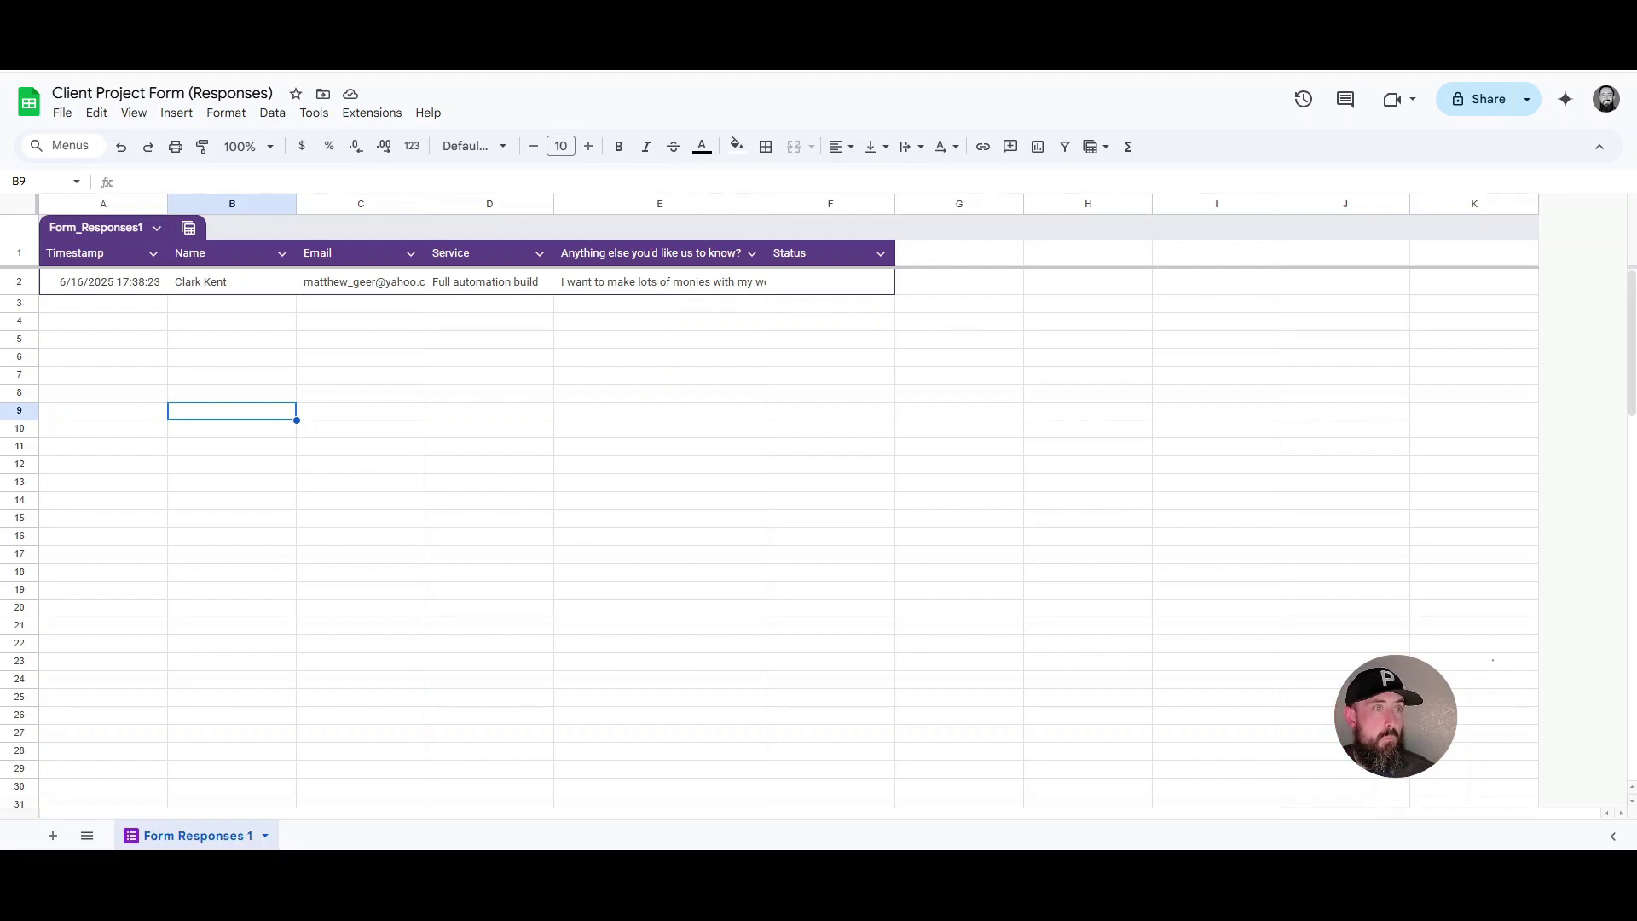
# - Cycle through the Slack and Airtable tabs back to the n8n workflow
pyautogui.hotkey('ctrl', 'Tab')
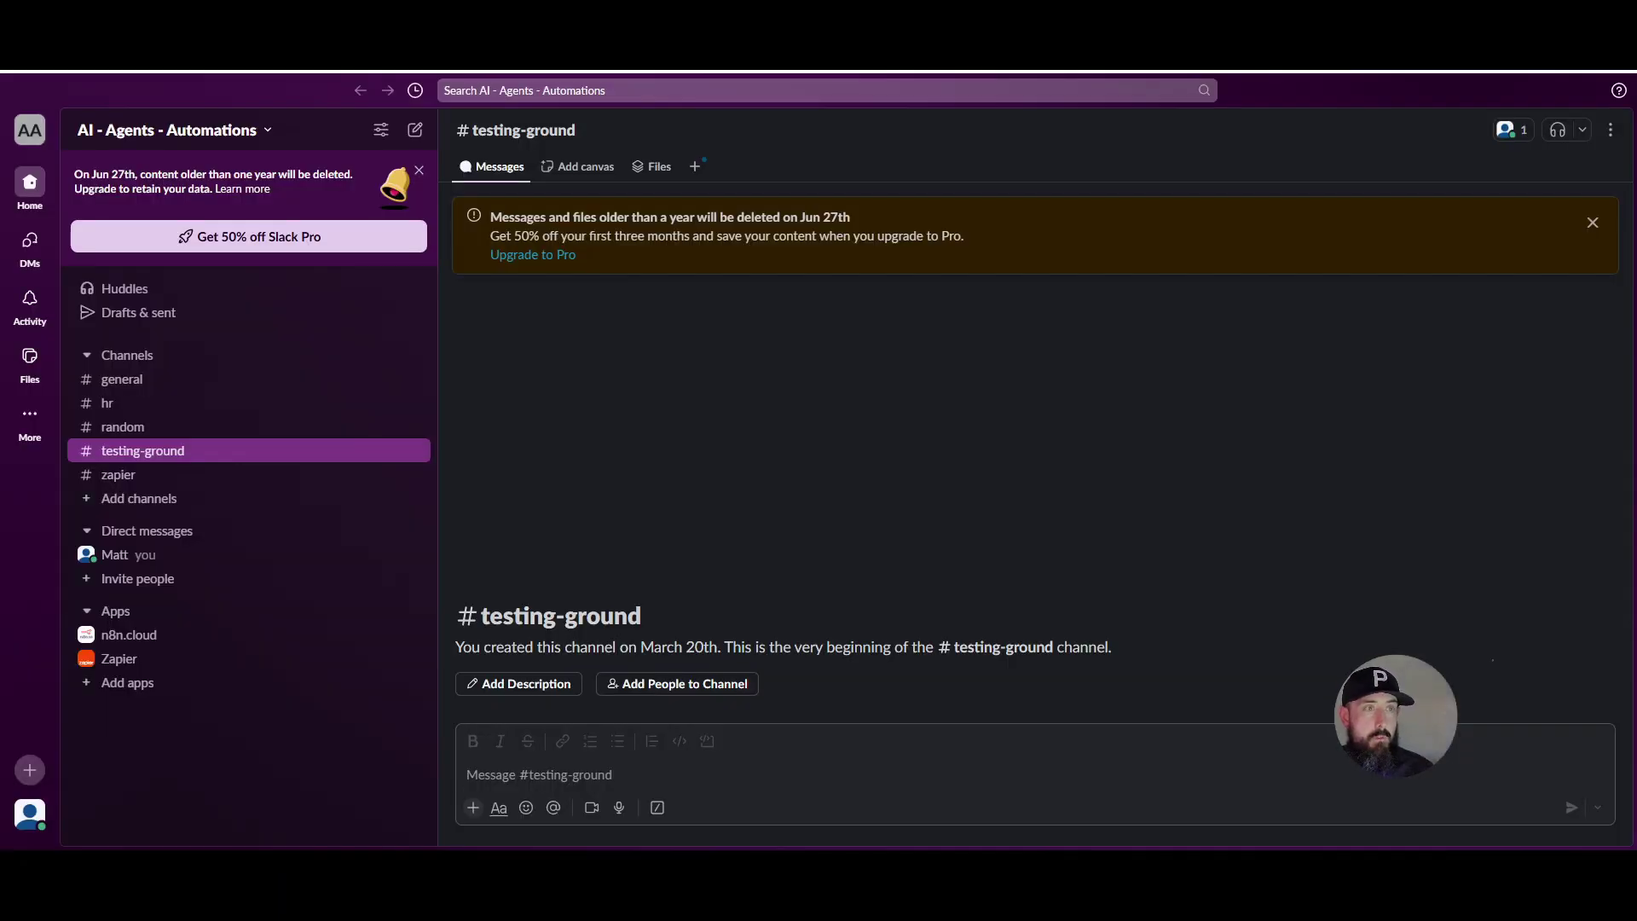
pyautogui.hotkey('ctrl', 'Tab')
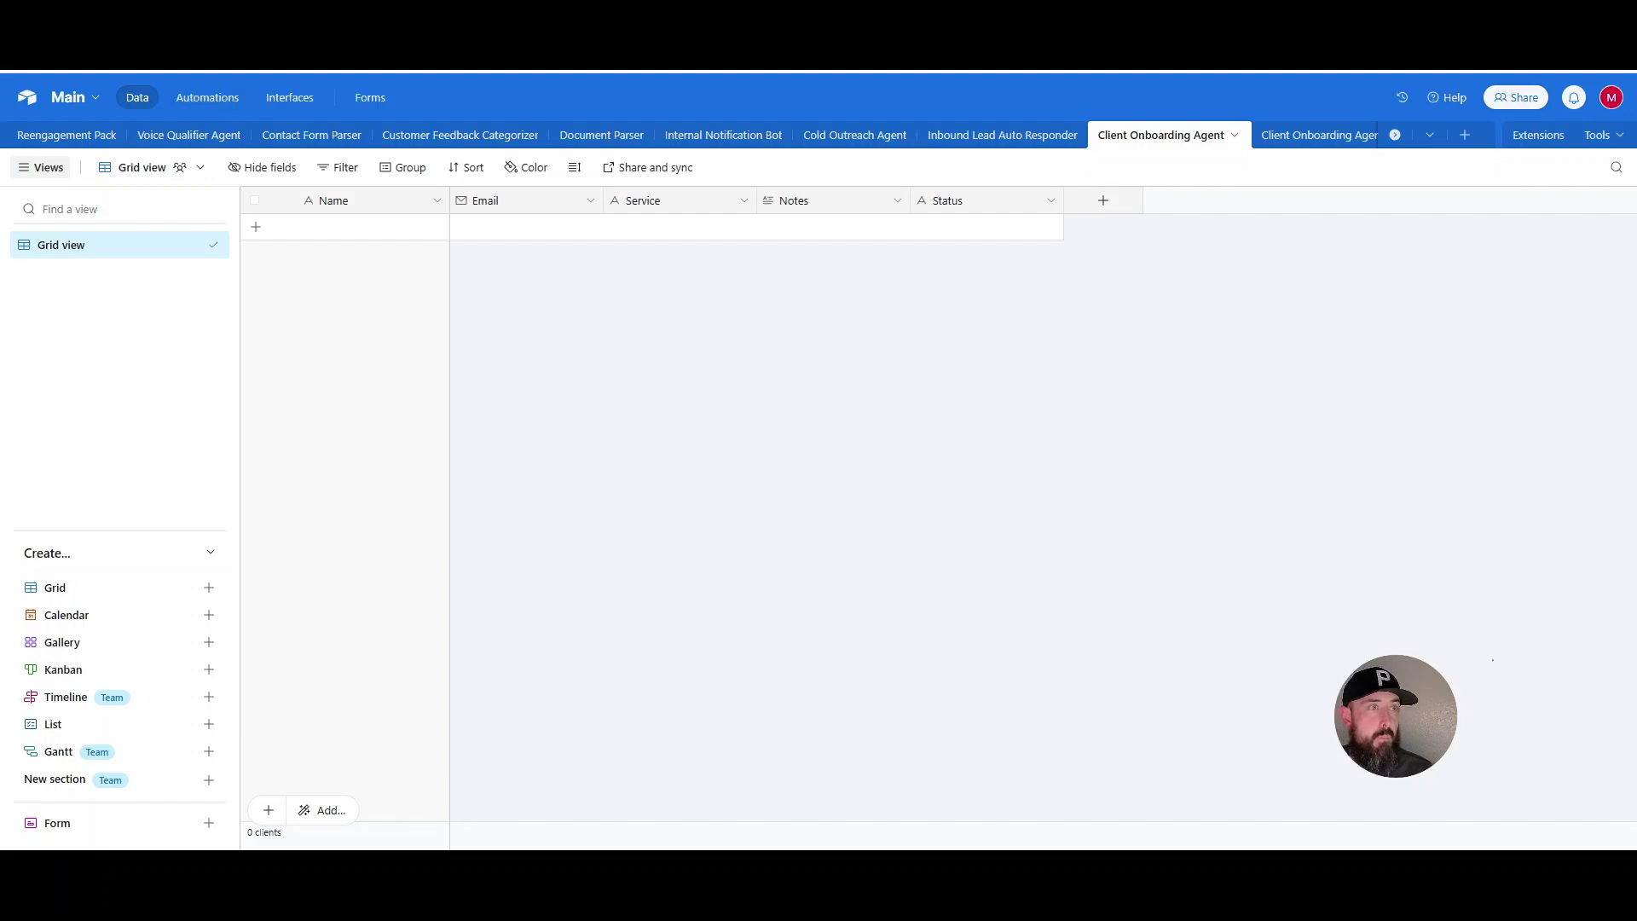
pyautogui.hotkey('ctrl', 'Tab')
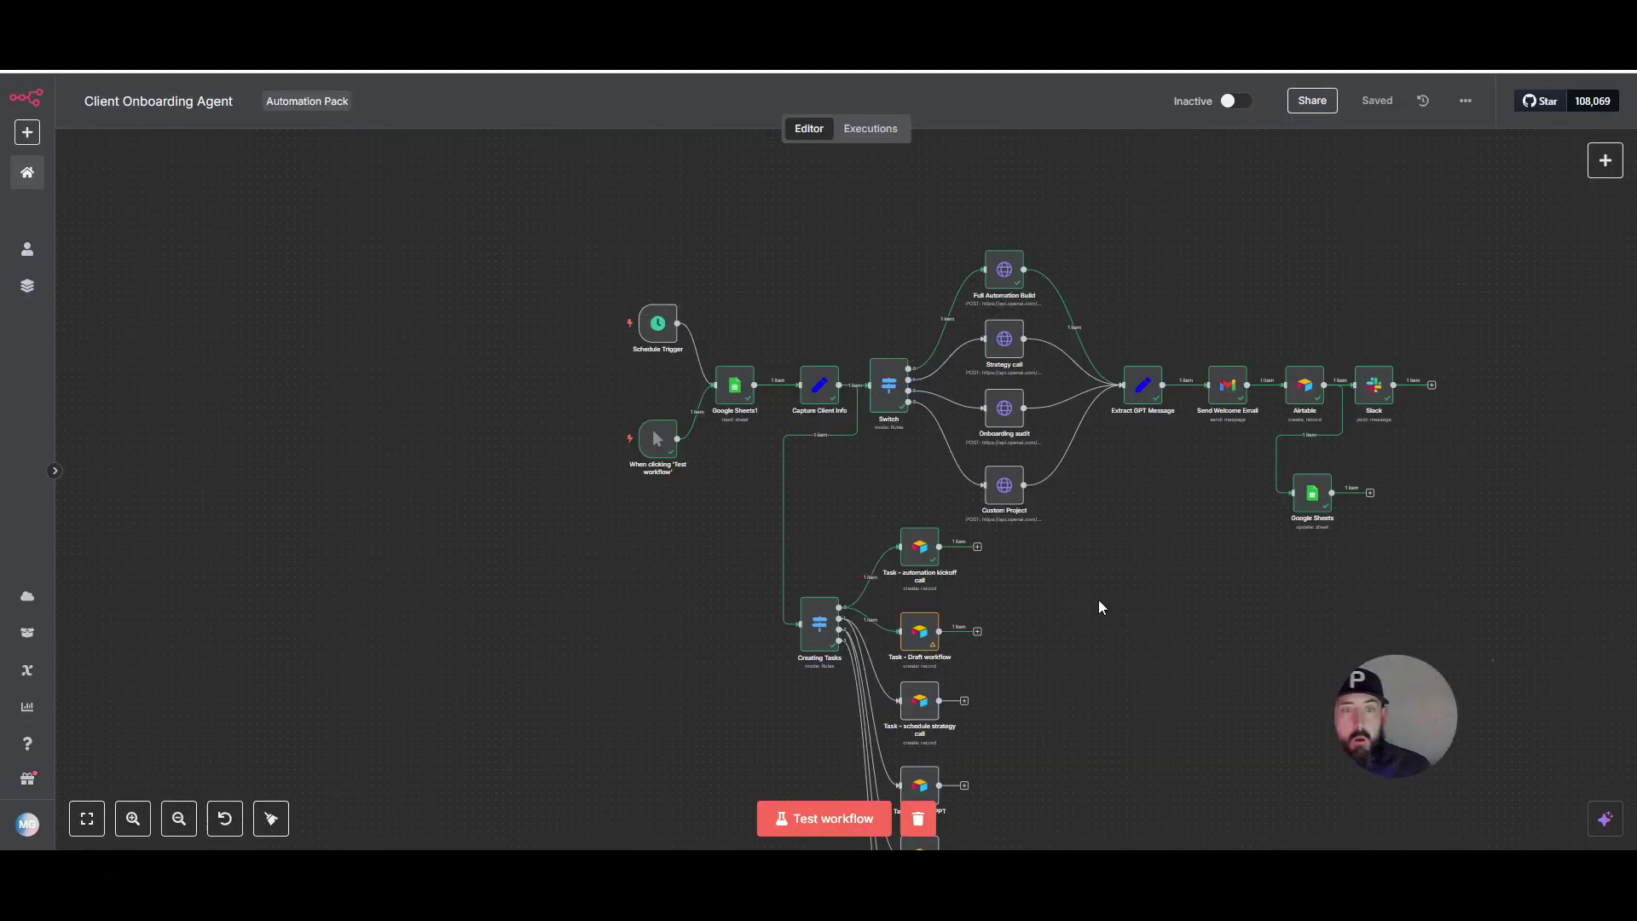
pyautogui.scroll(3, 1145, 602)
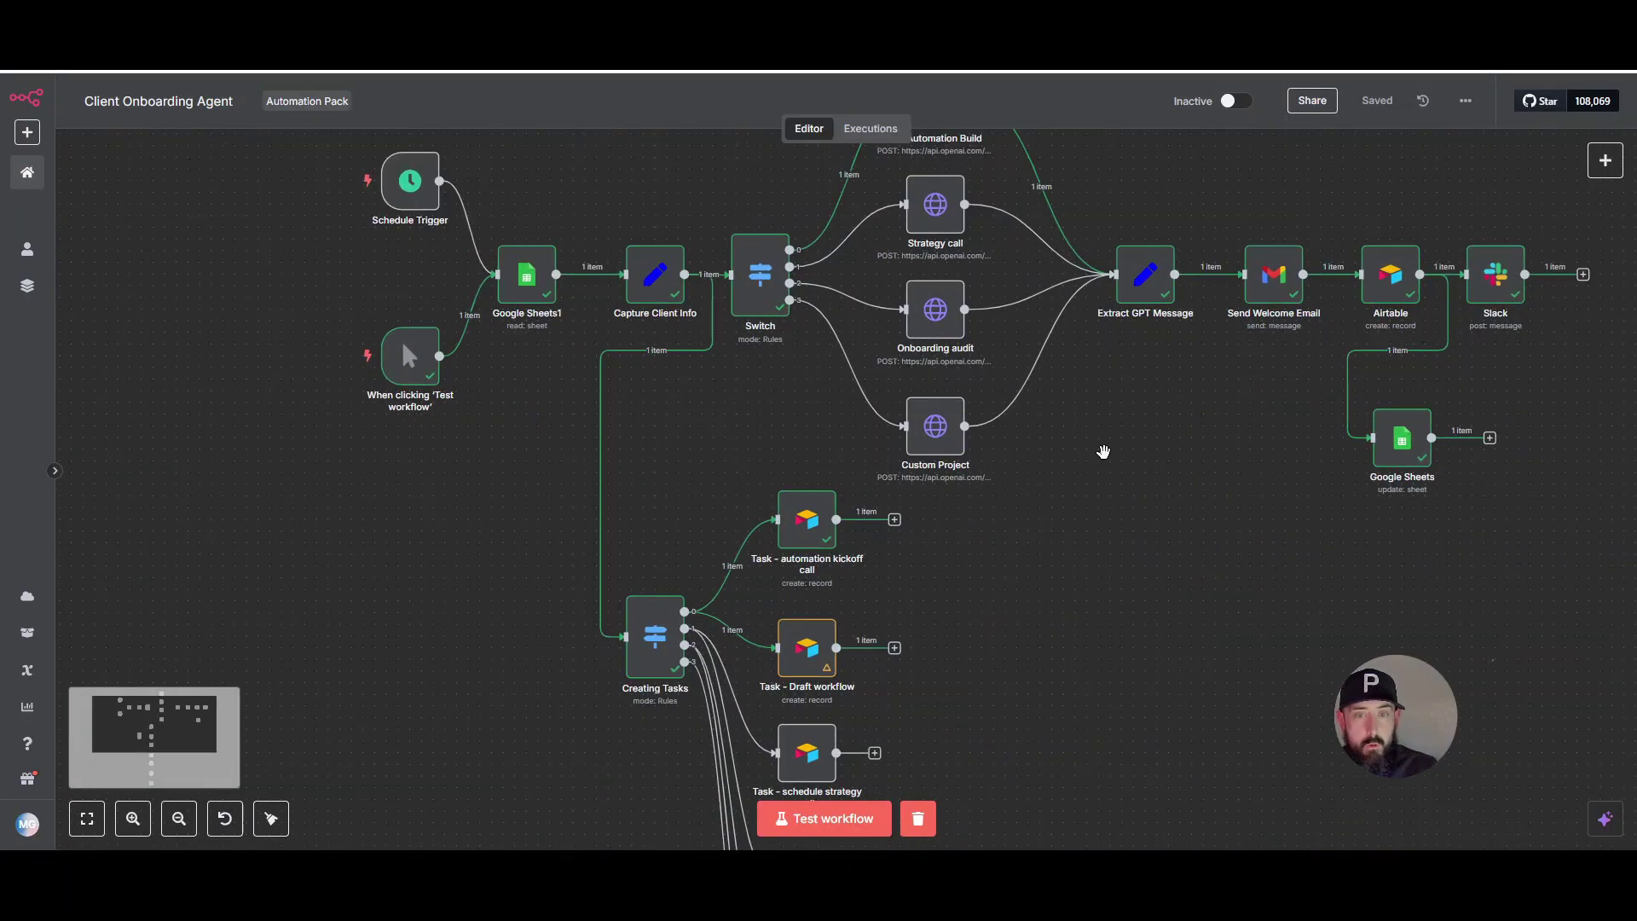
pyautogui.moveTo(1103, 452); pyautogui.dragTo(1231, 627)
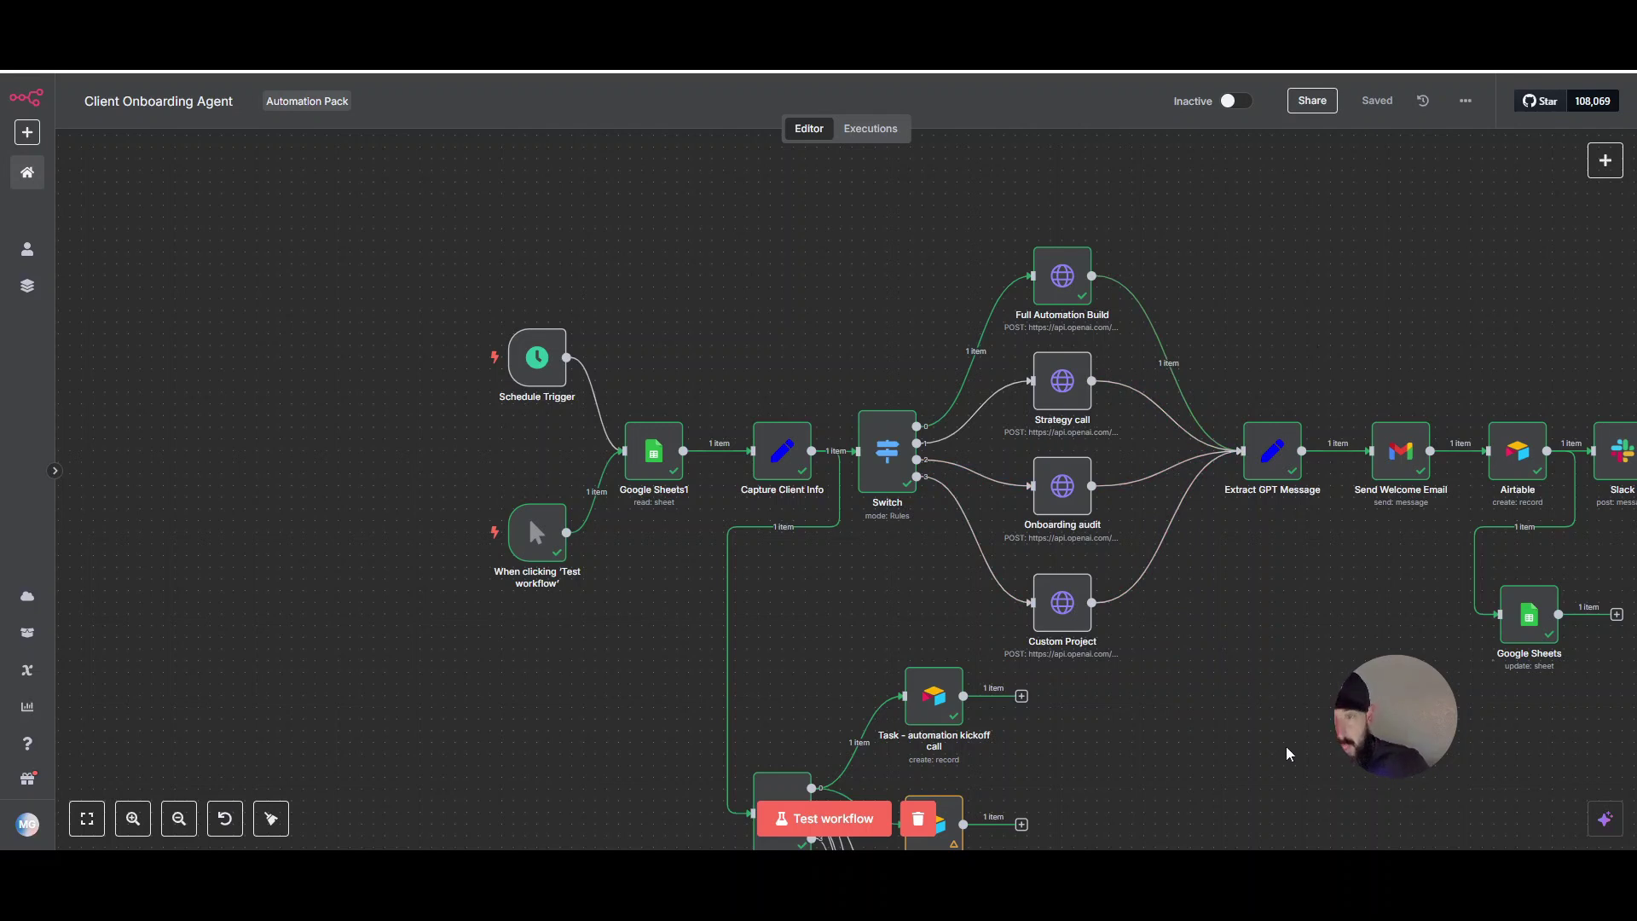
pyautogui.moveTo(1335, 684); pyautogui.dragTo(1186, 573)
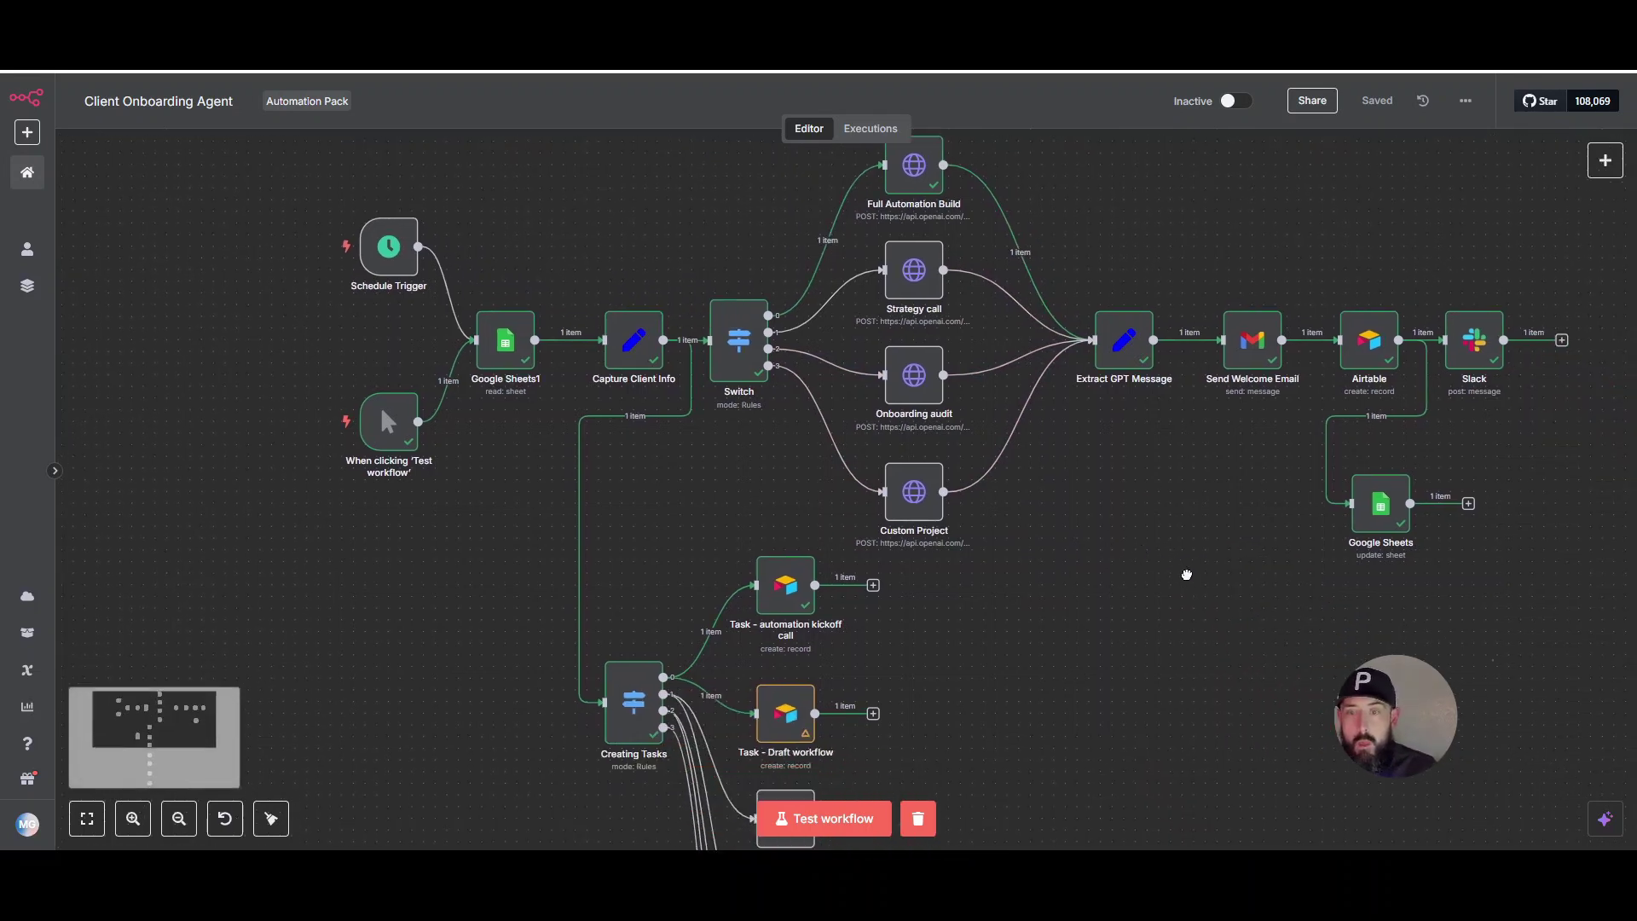
pyautogui.moveTo(1226, 659); pyautogui.dragTo(1271, 383)
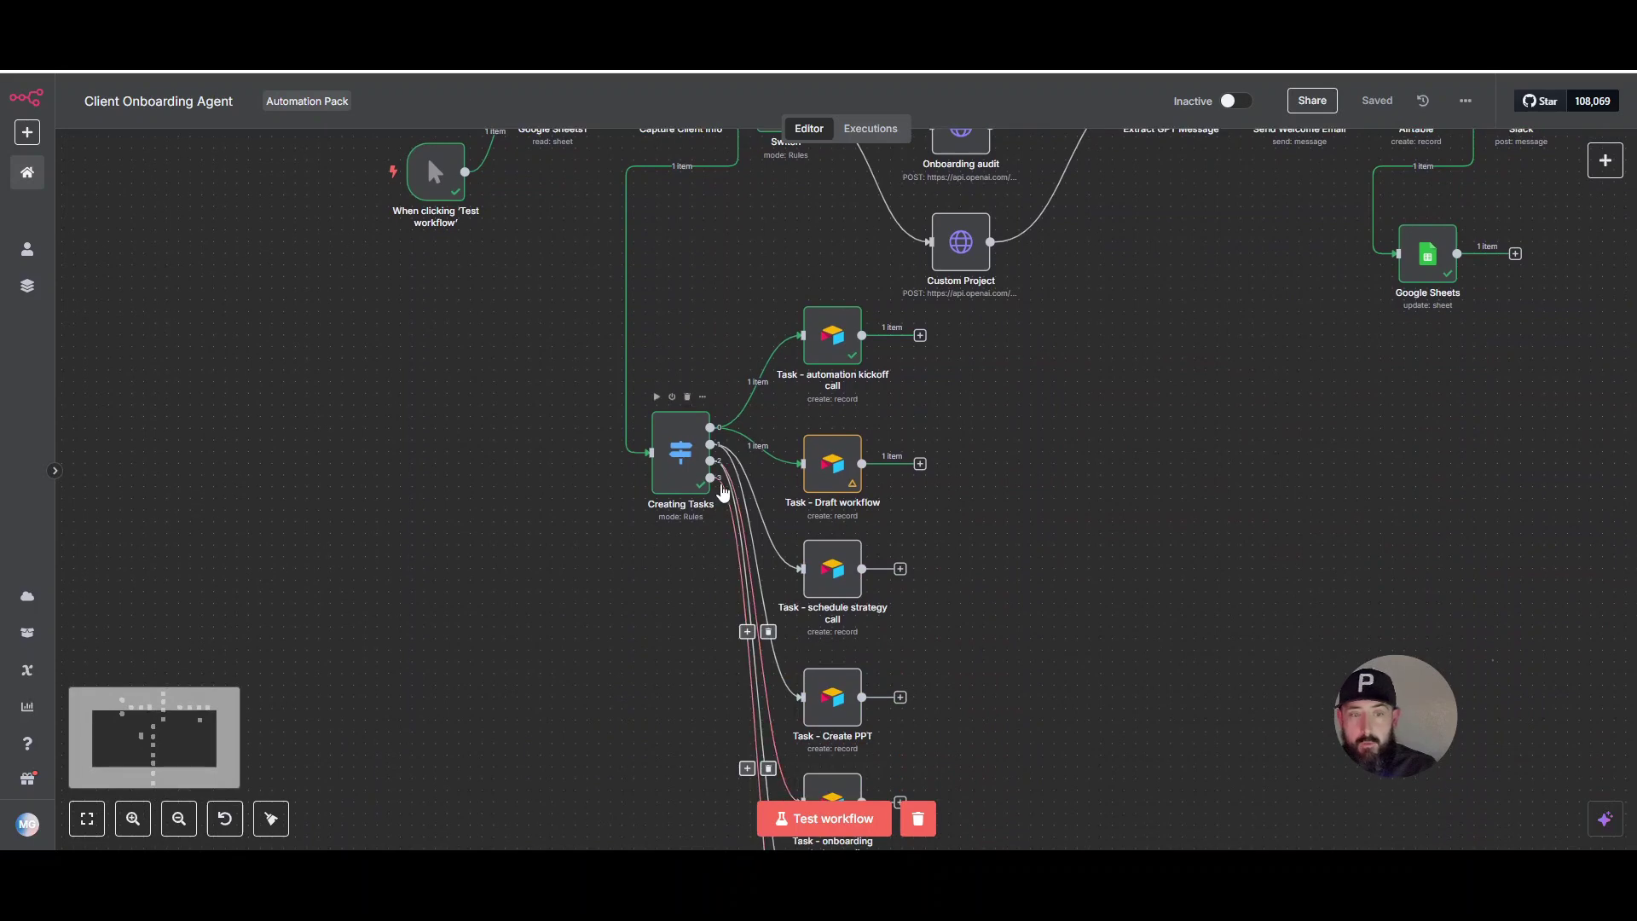
pyautogui.moveTo(1180, 453); pyautogui.dragTo(1220, 682)
pyautogui.scroll(-2, 1221, 682)
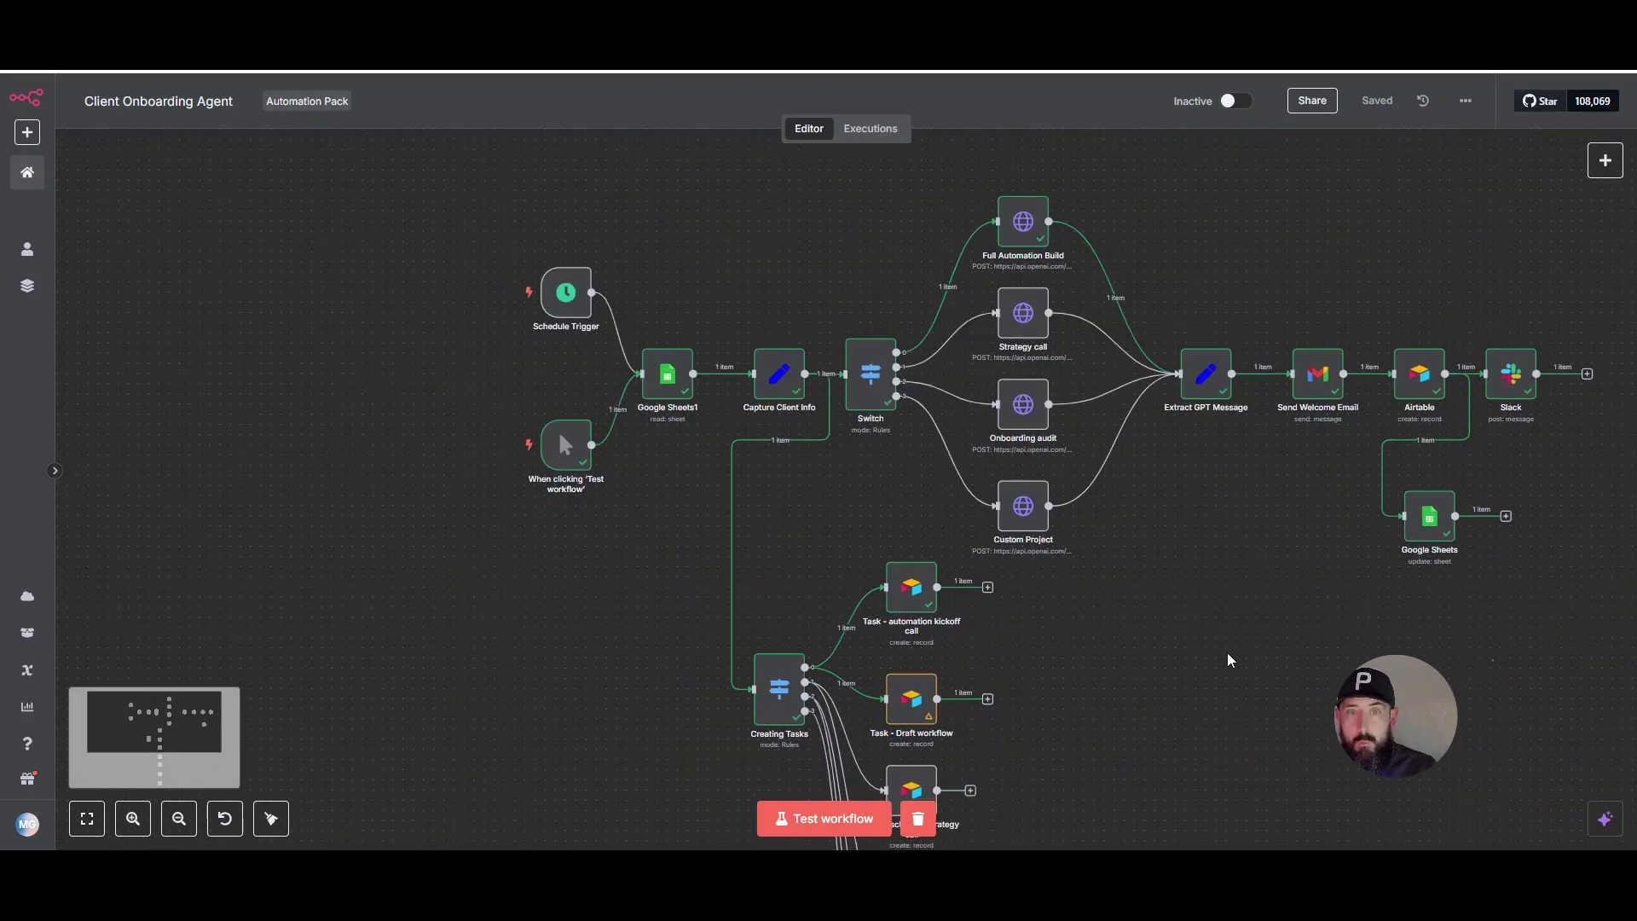
pyautogui.scroll(-1, 1228, 566)
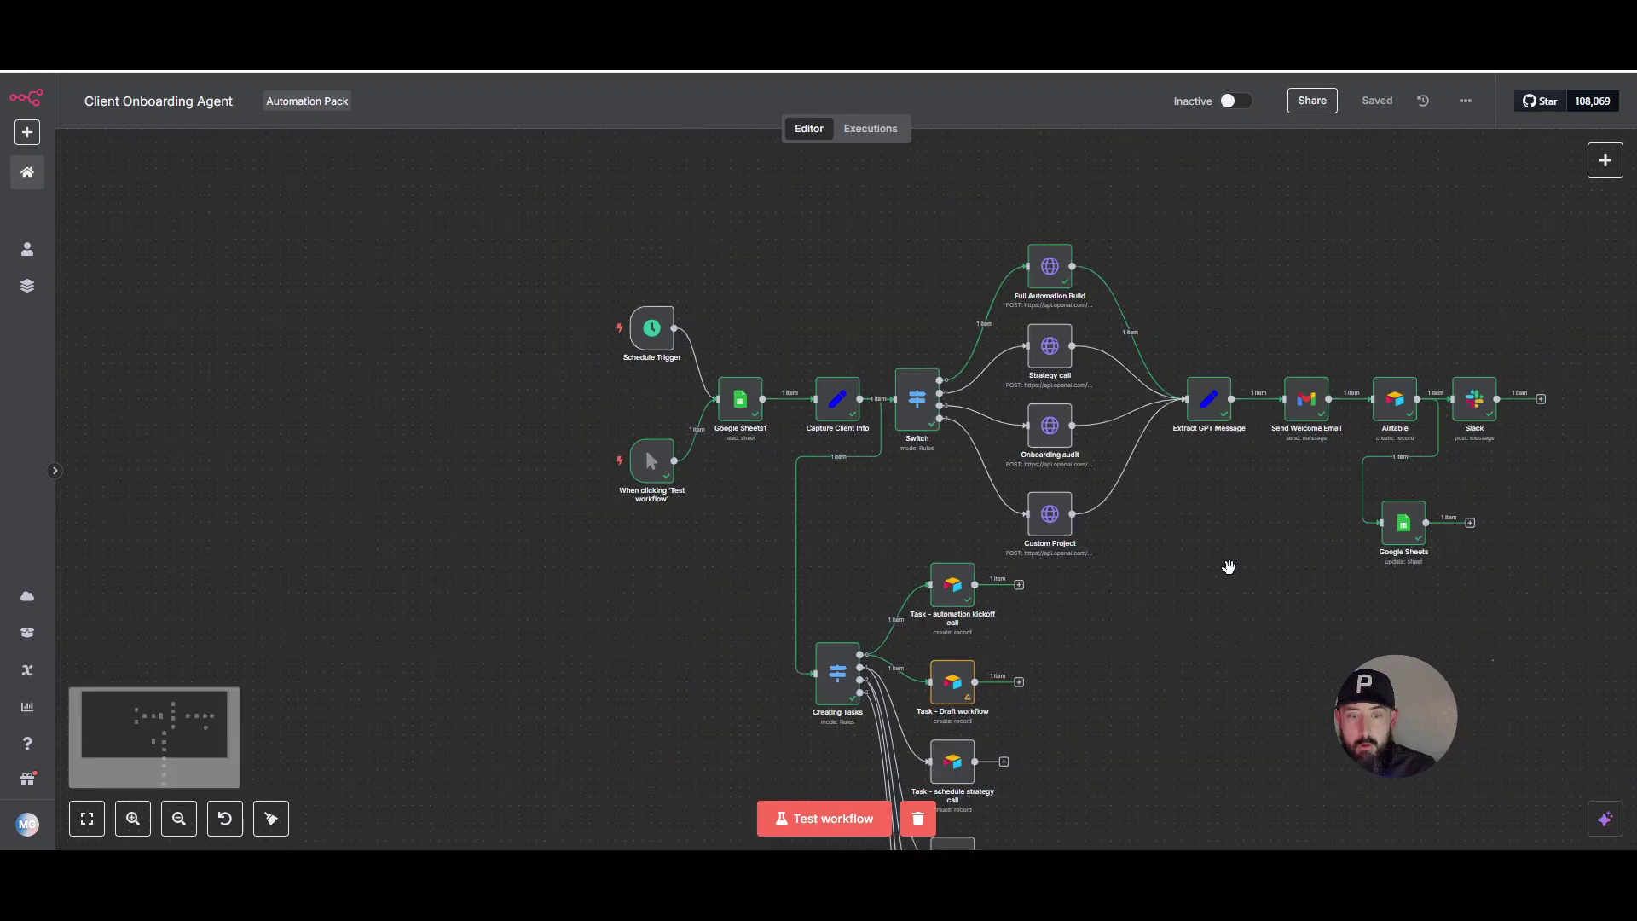
pyautogui.moveTo(1257, 621); pyautogui.dragTo(1253, 537)
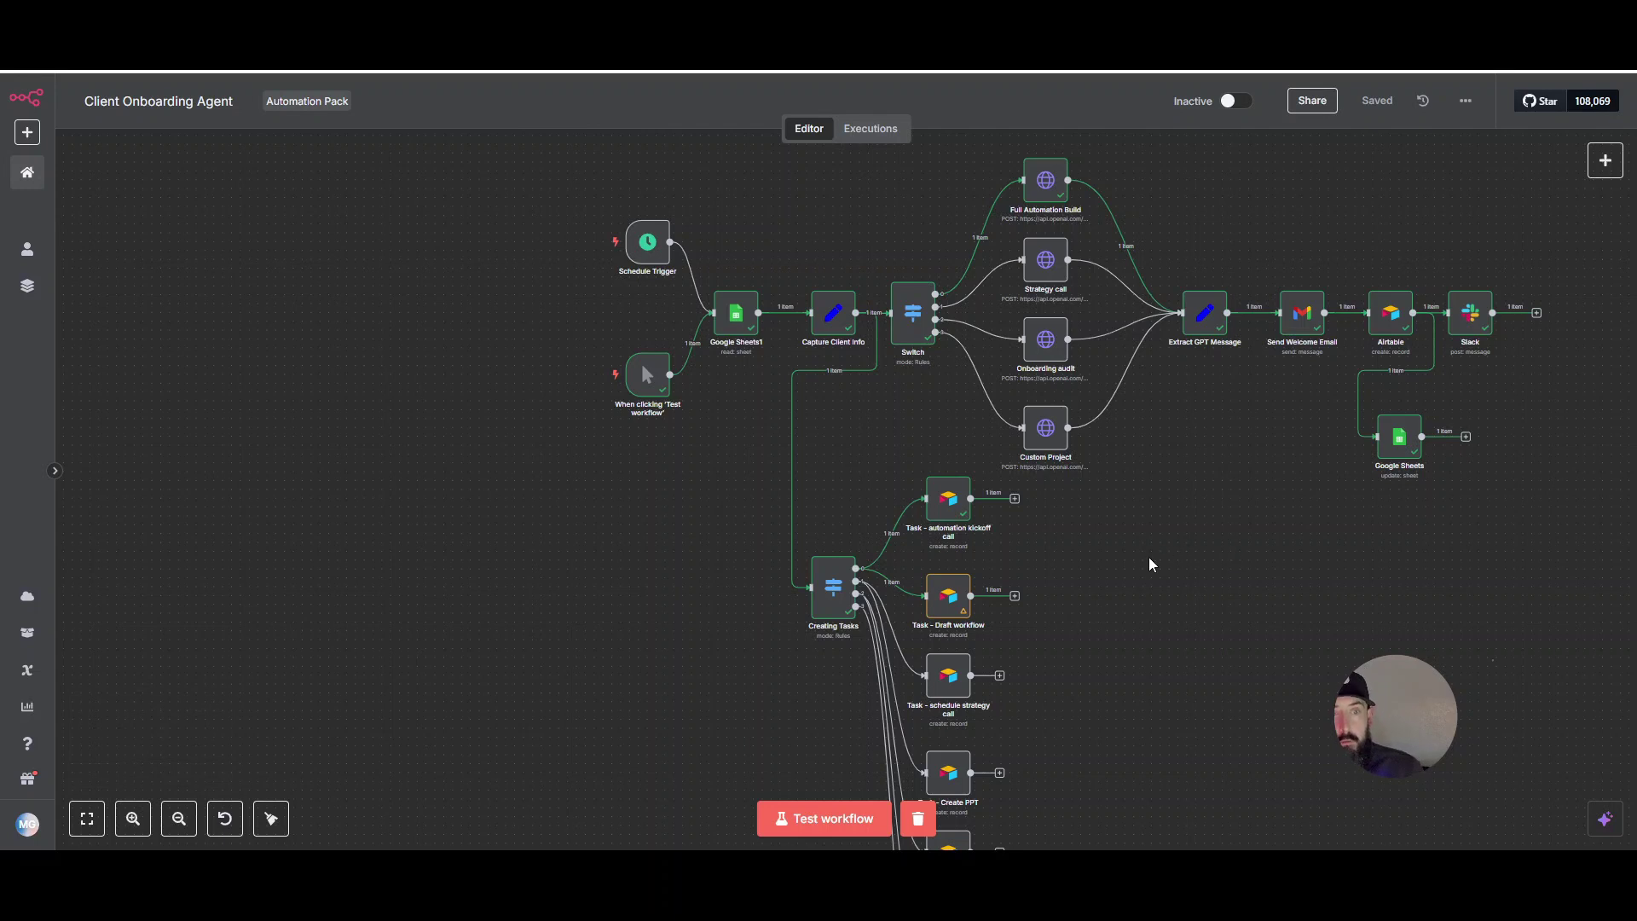
pyautogui.moveTo(582, 417)
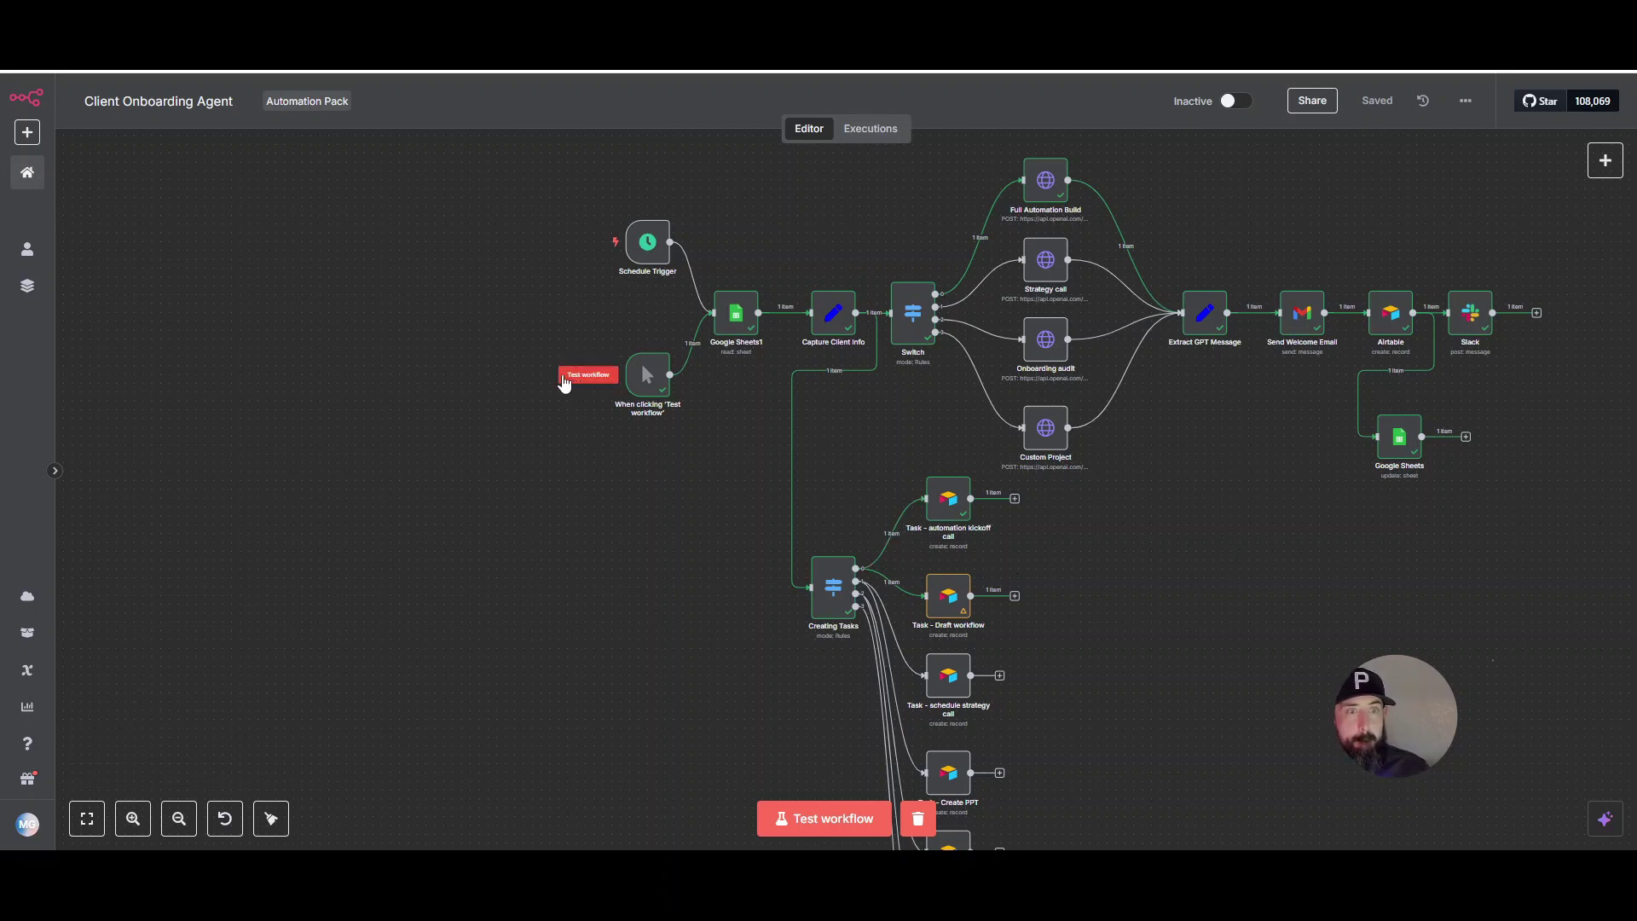
pyautogui.click(580, 379)
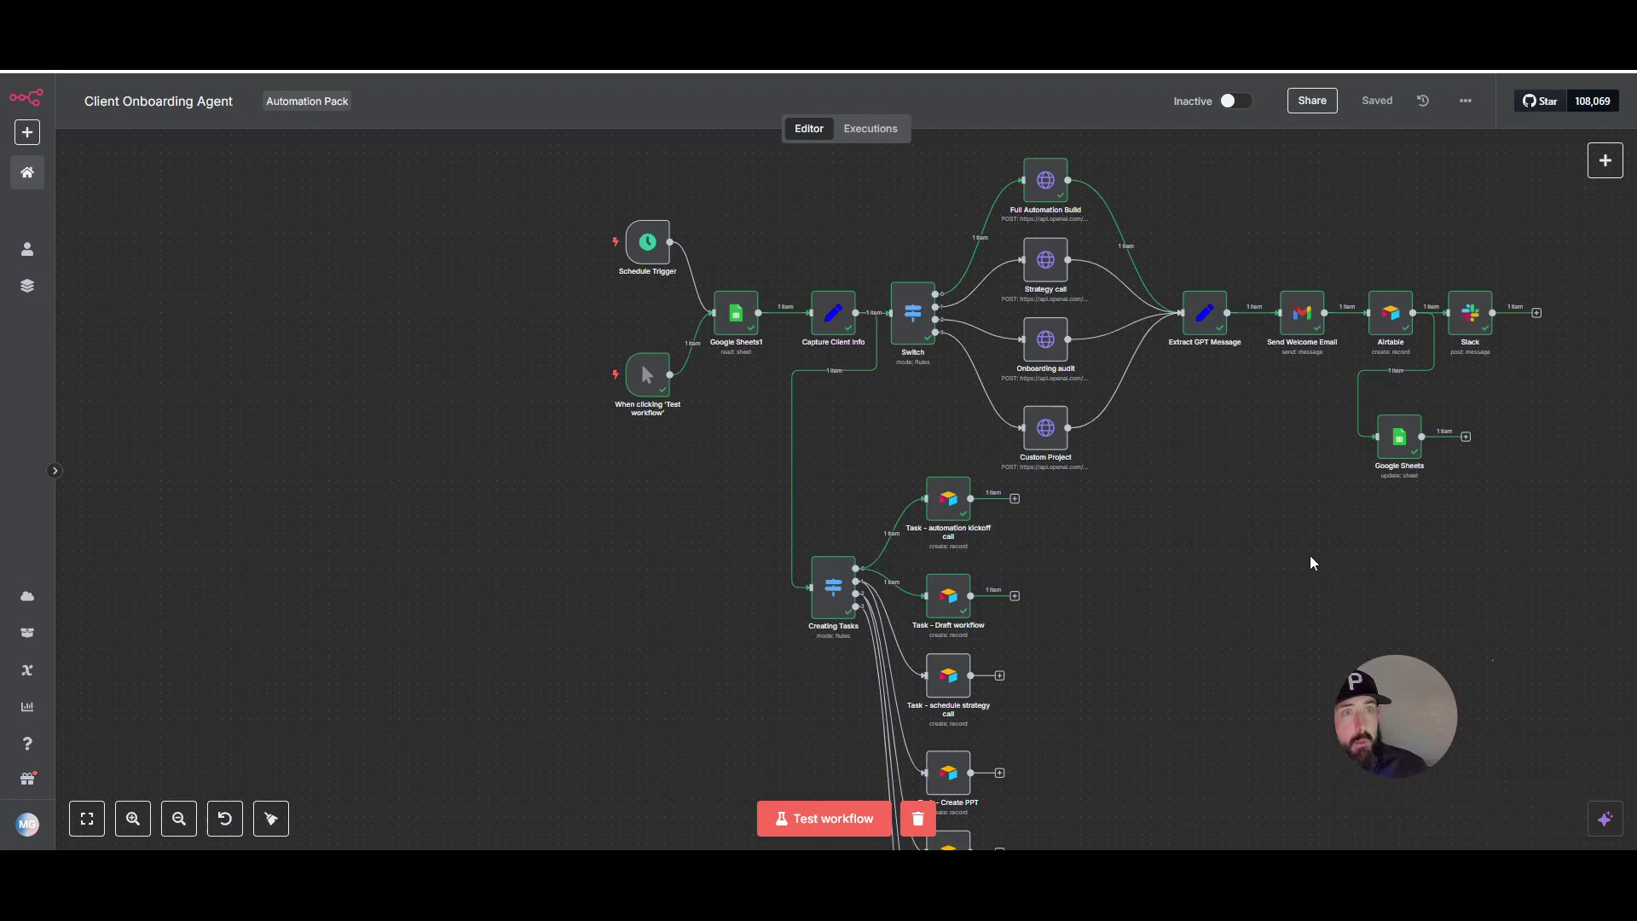
pyautogui.click(853, 35)
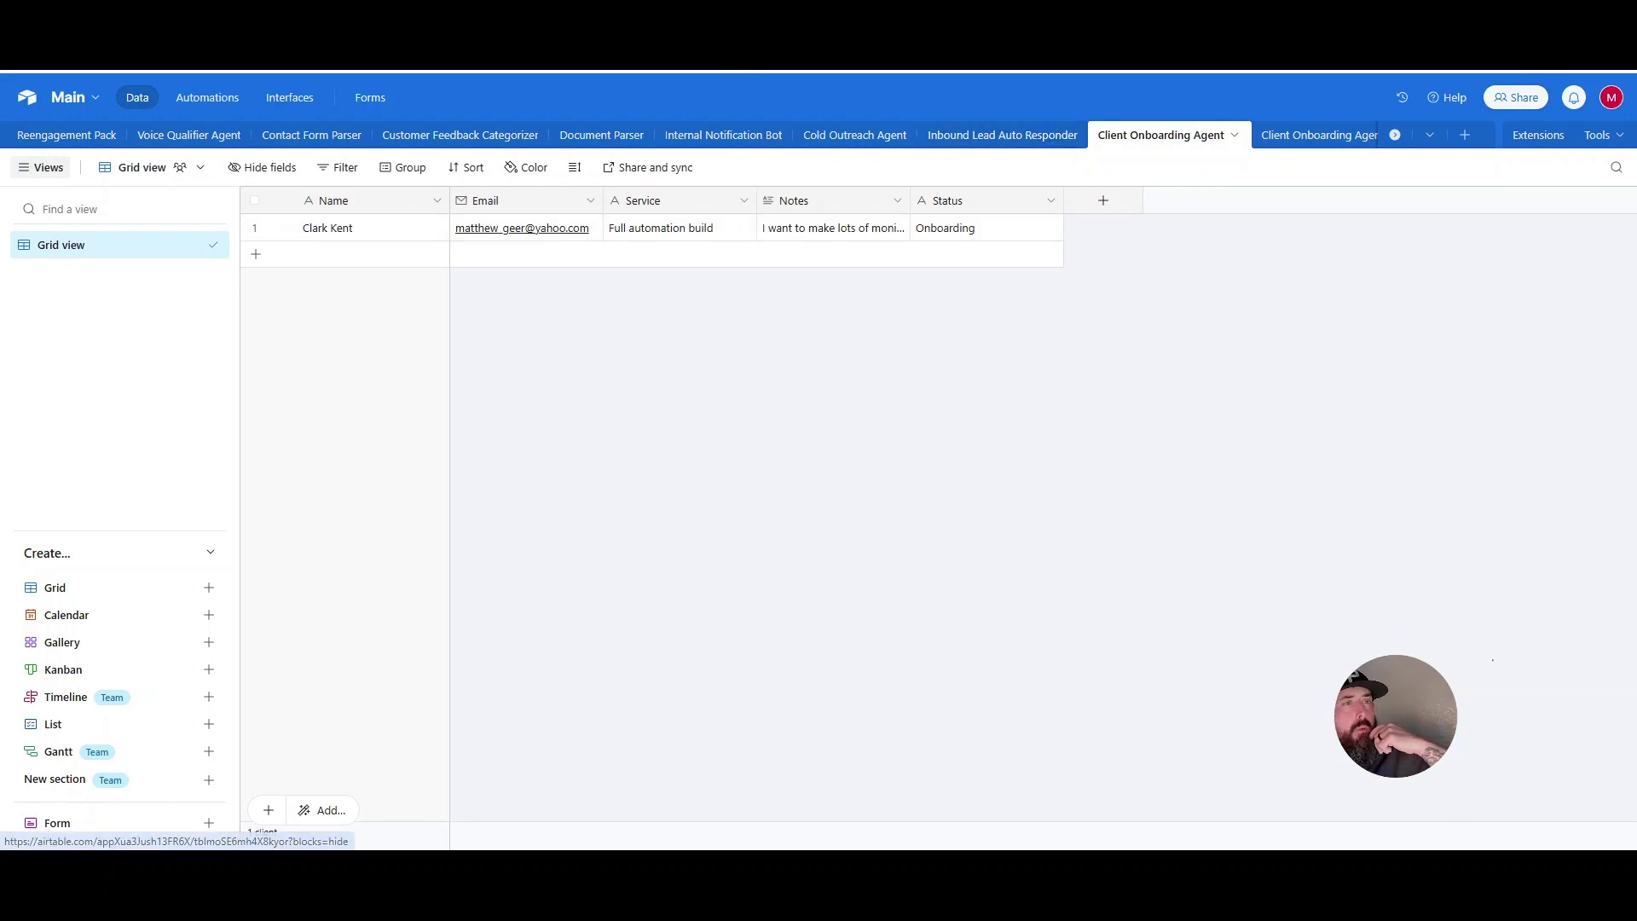
pyautogui.click(656, 43)
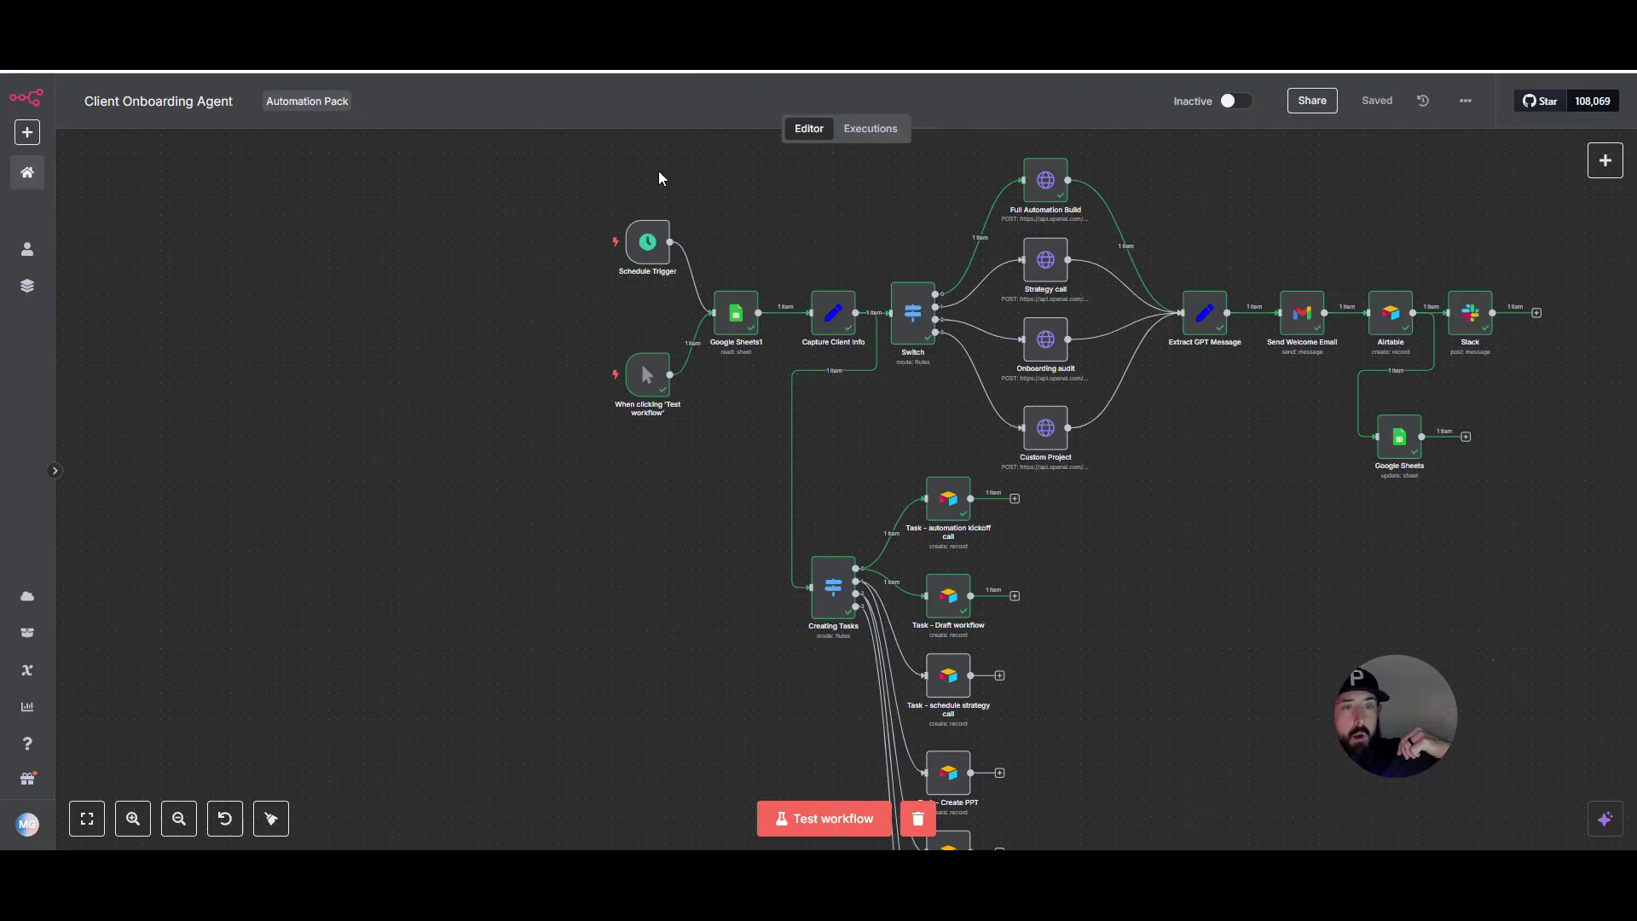
pyautogui.click(950, 507)
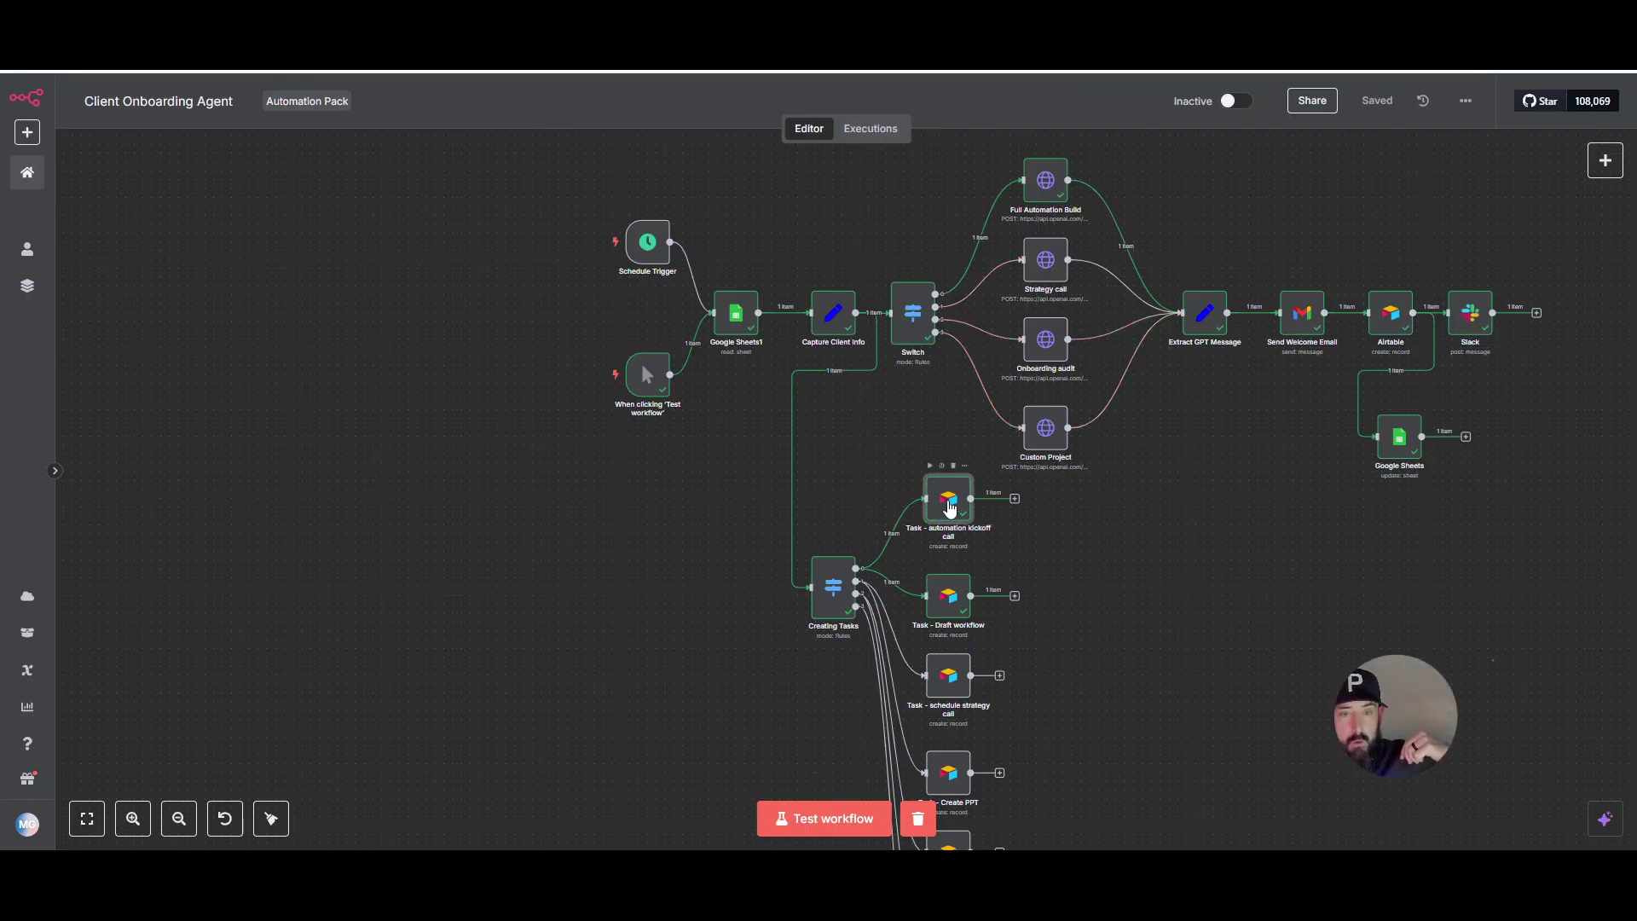
pyautogui.doubleClick(950, 506)
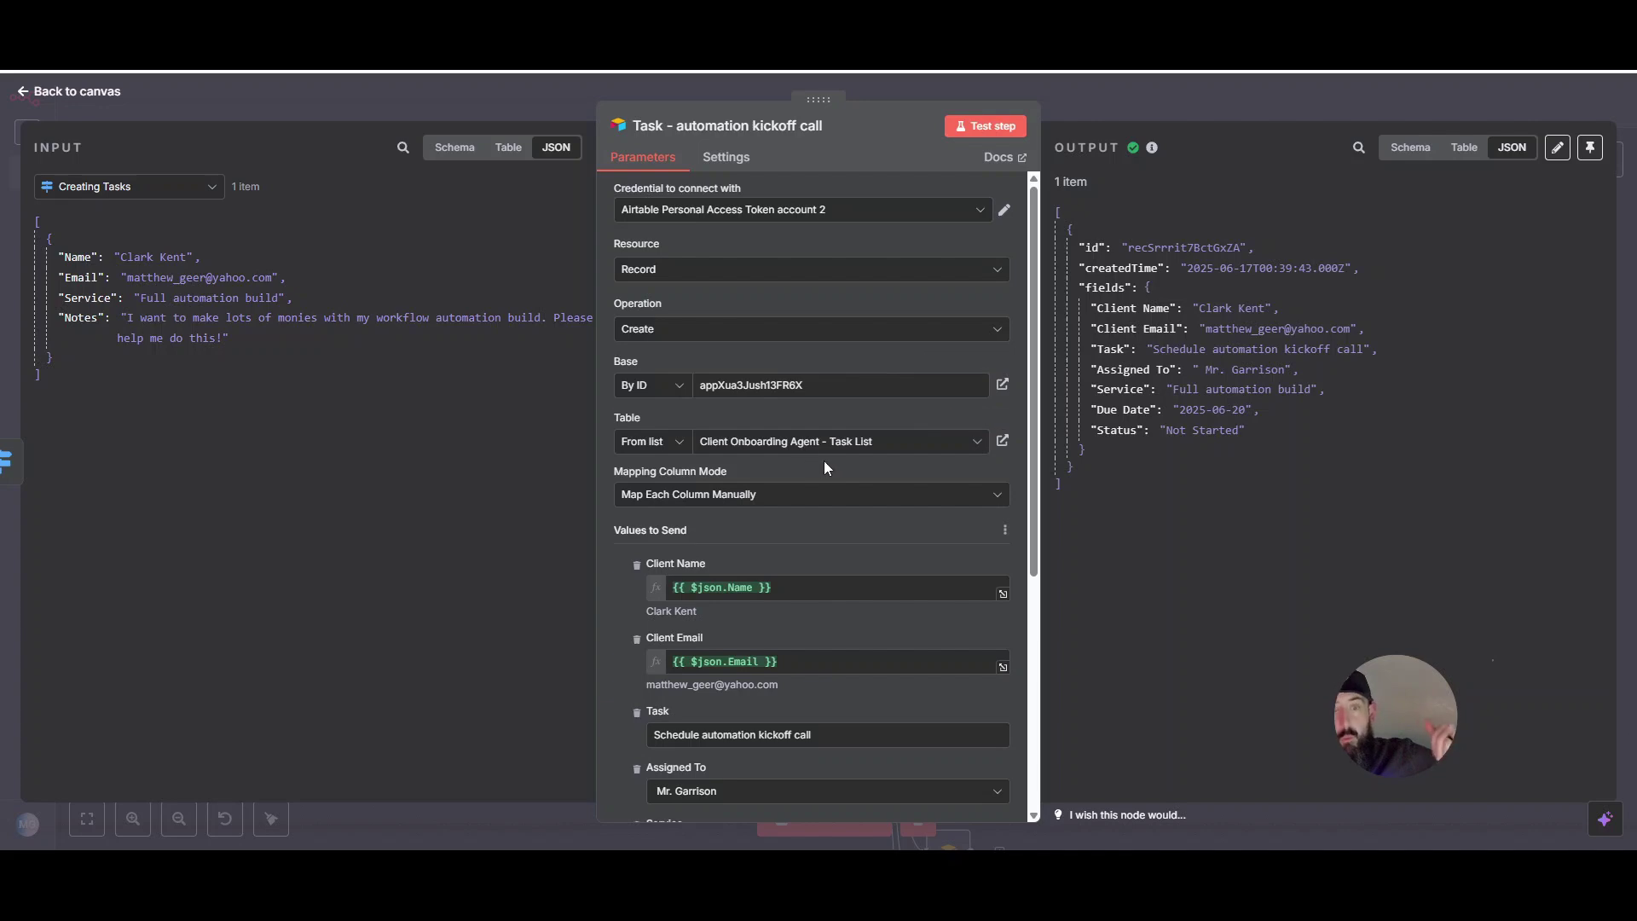
pyautogui.click(1144, 85)
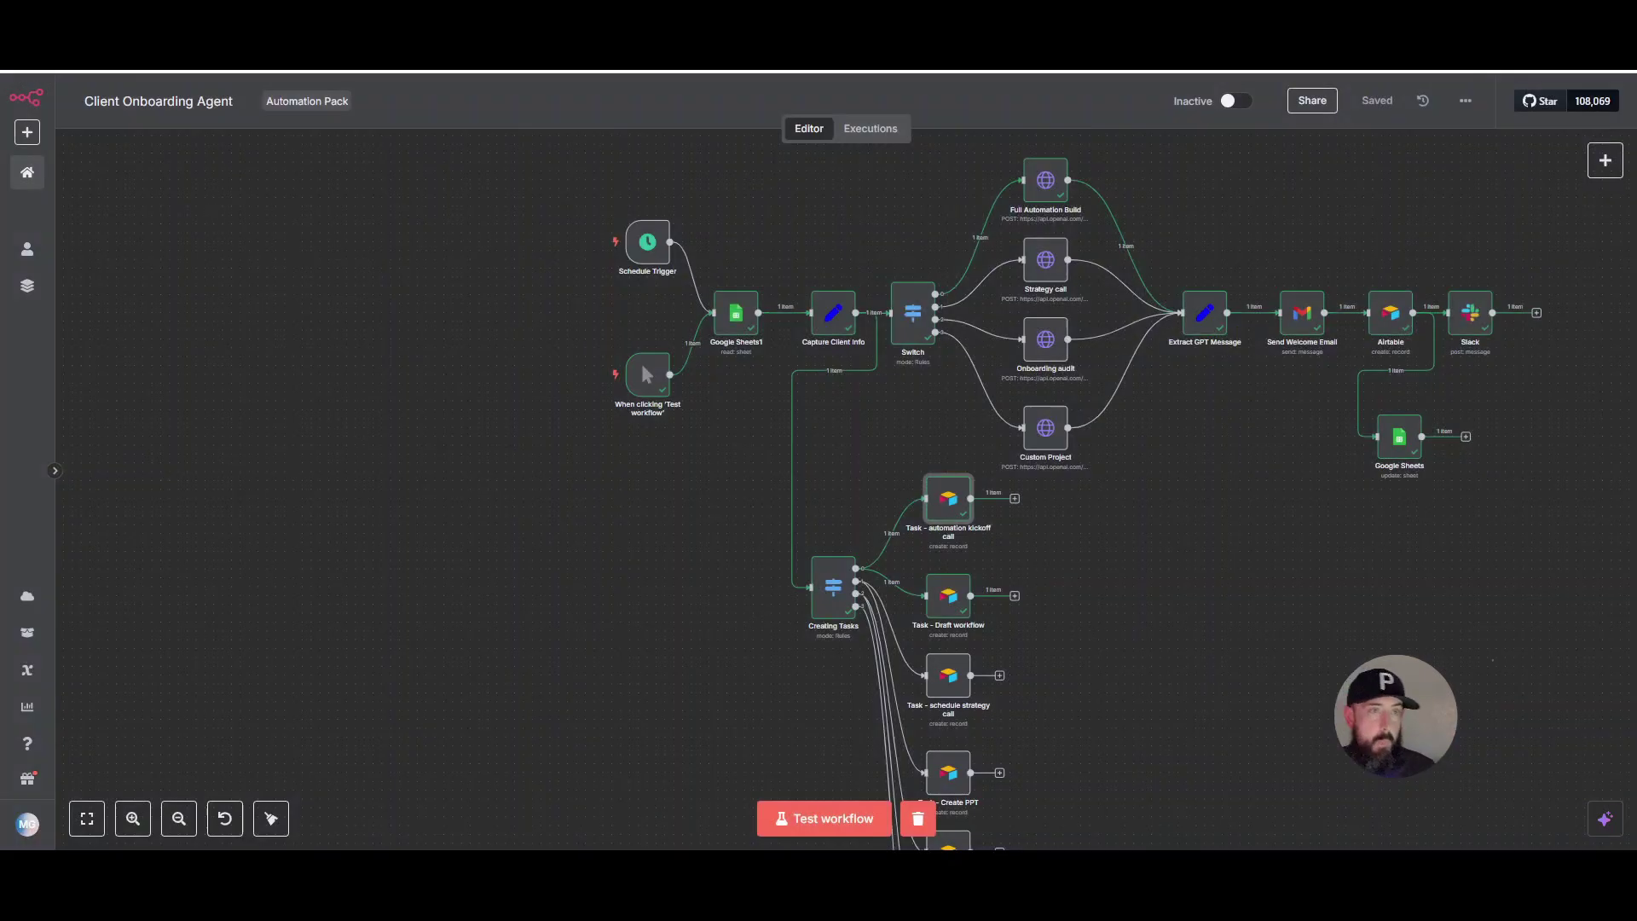
# - Switch to Airtable and open the second Client Onboarding Agent table with the task records
pyautogui.click(1100, 51)
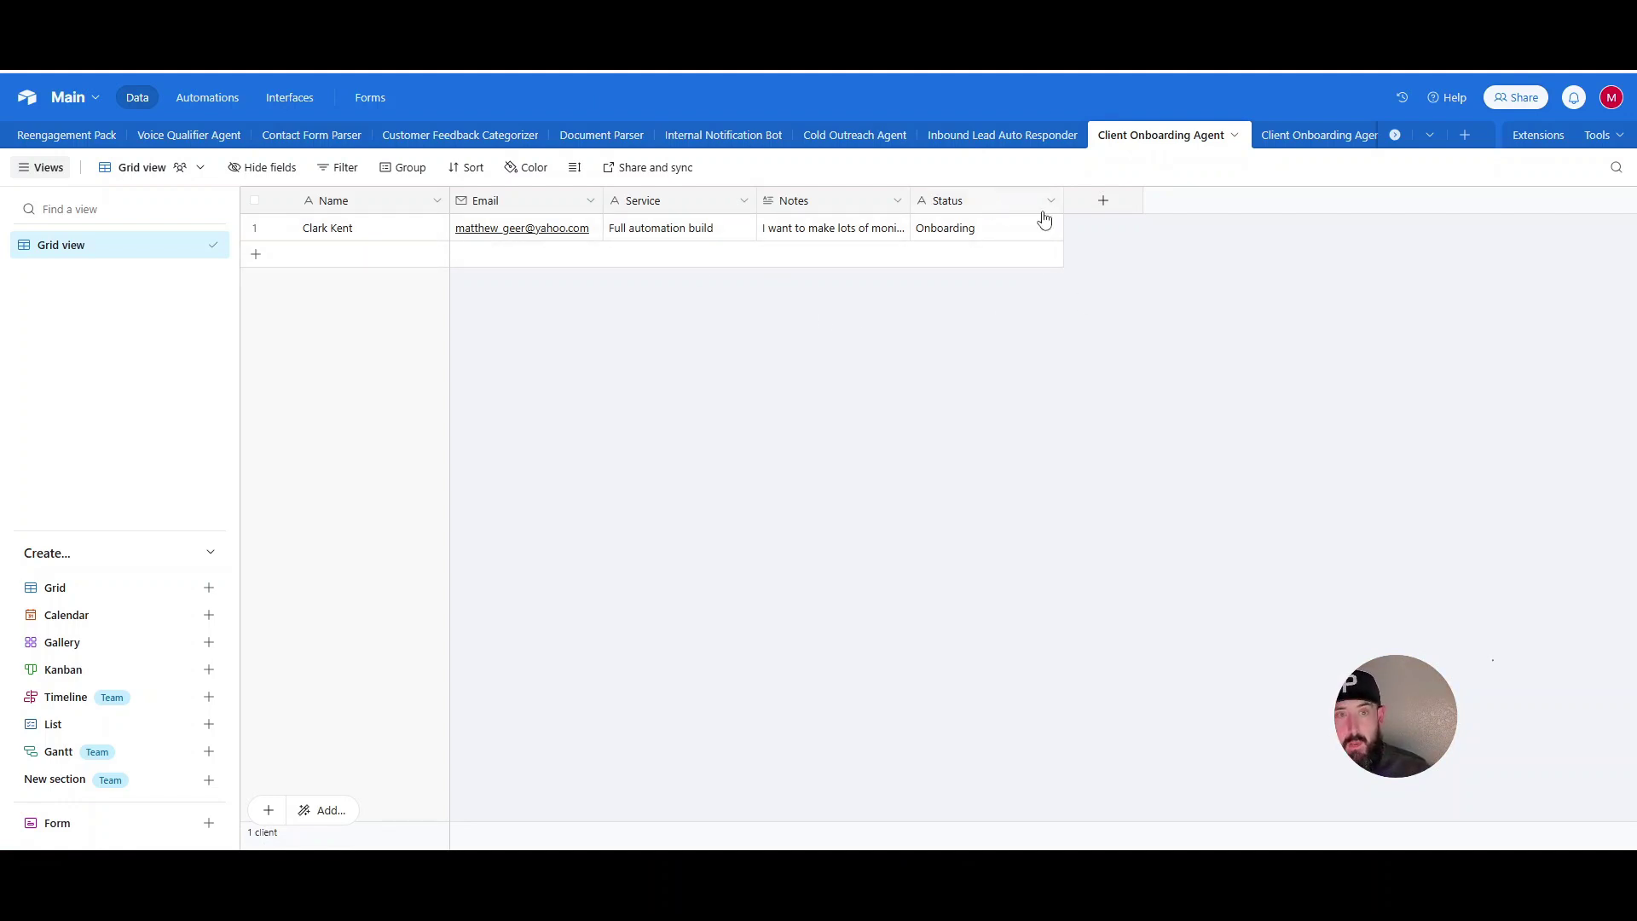
pyautogui.click(1312, 143)
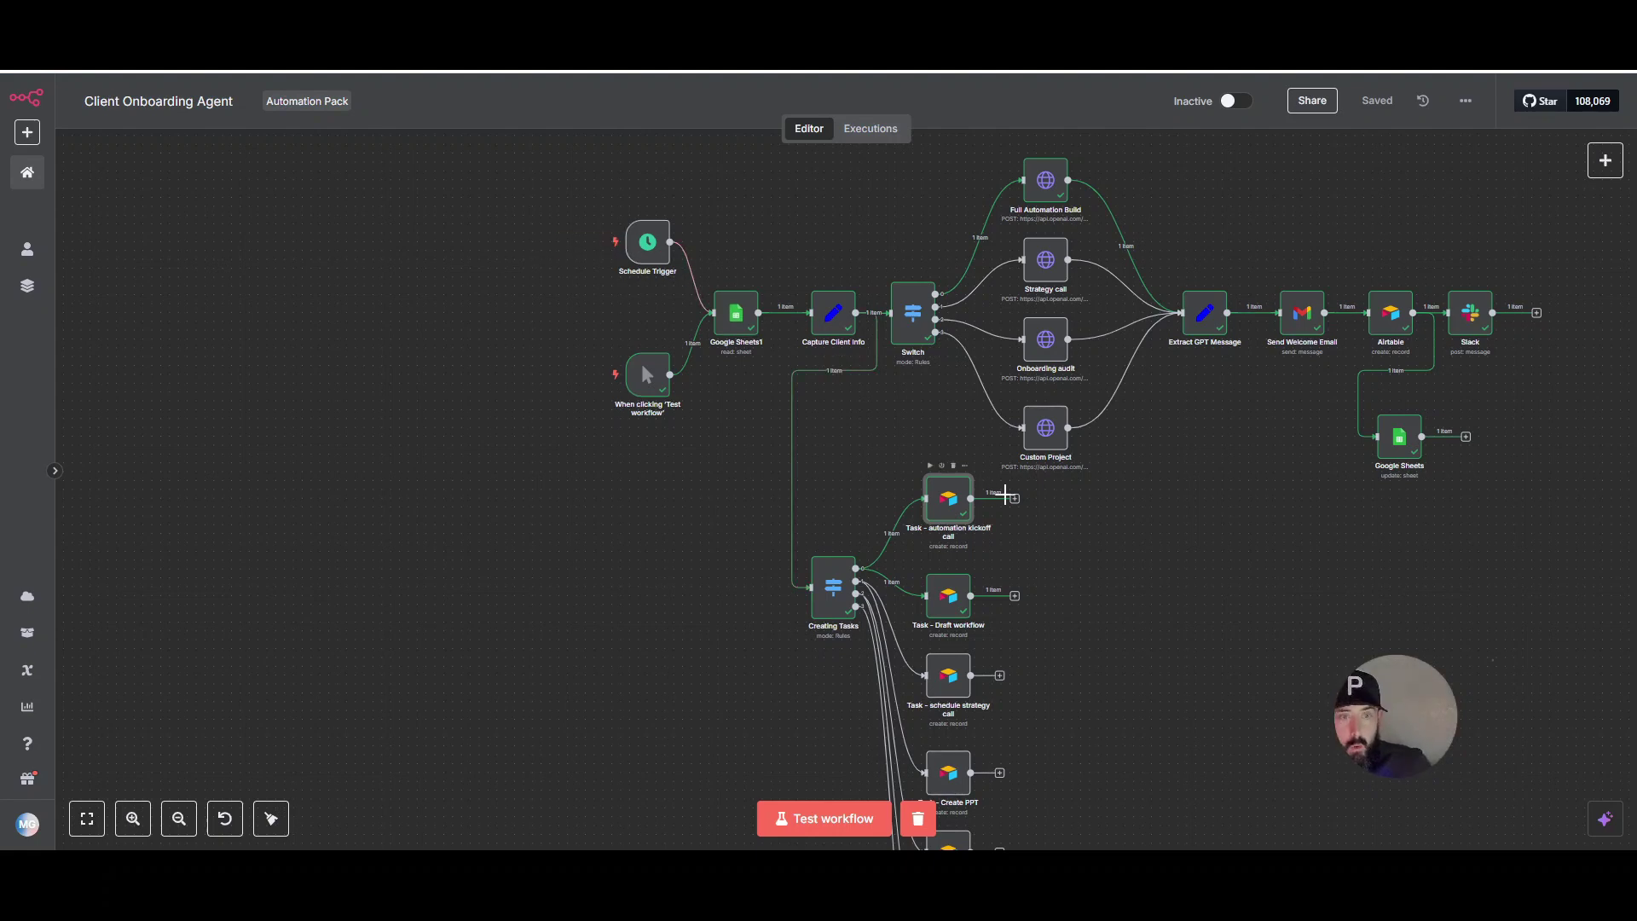
pyautogui.scroll(3, 772, 532)
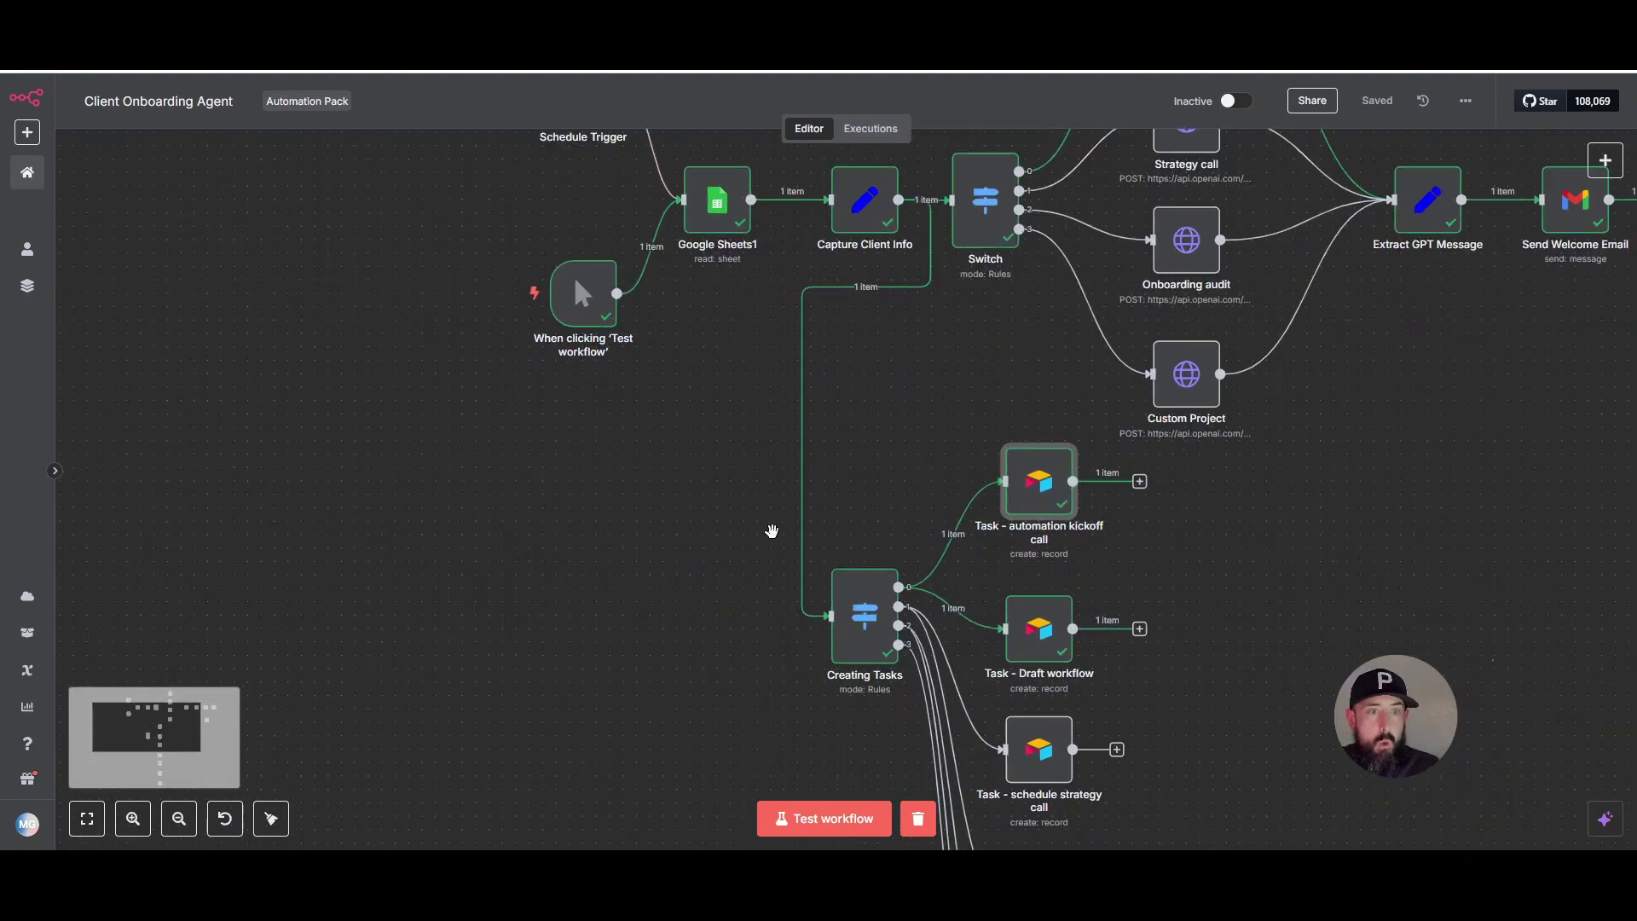
pyautogui.scroll(1, 772, 532)
pyautogui.moveTo(749, 284); pyautogui.dragTo(743, 611)
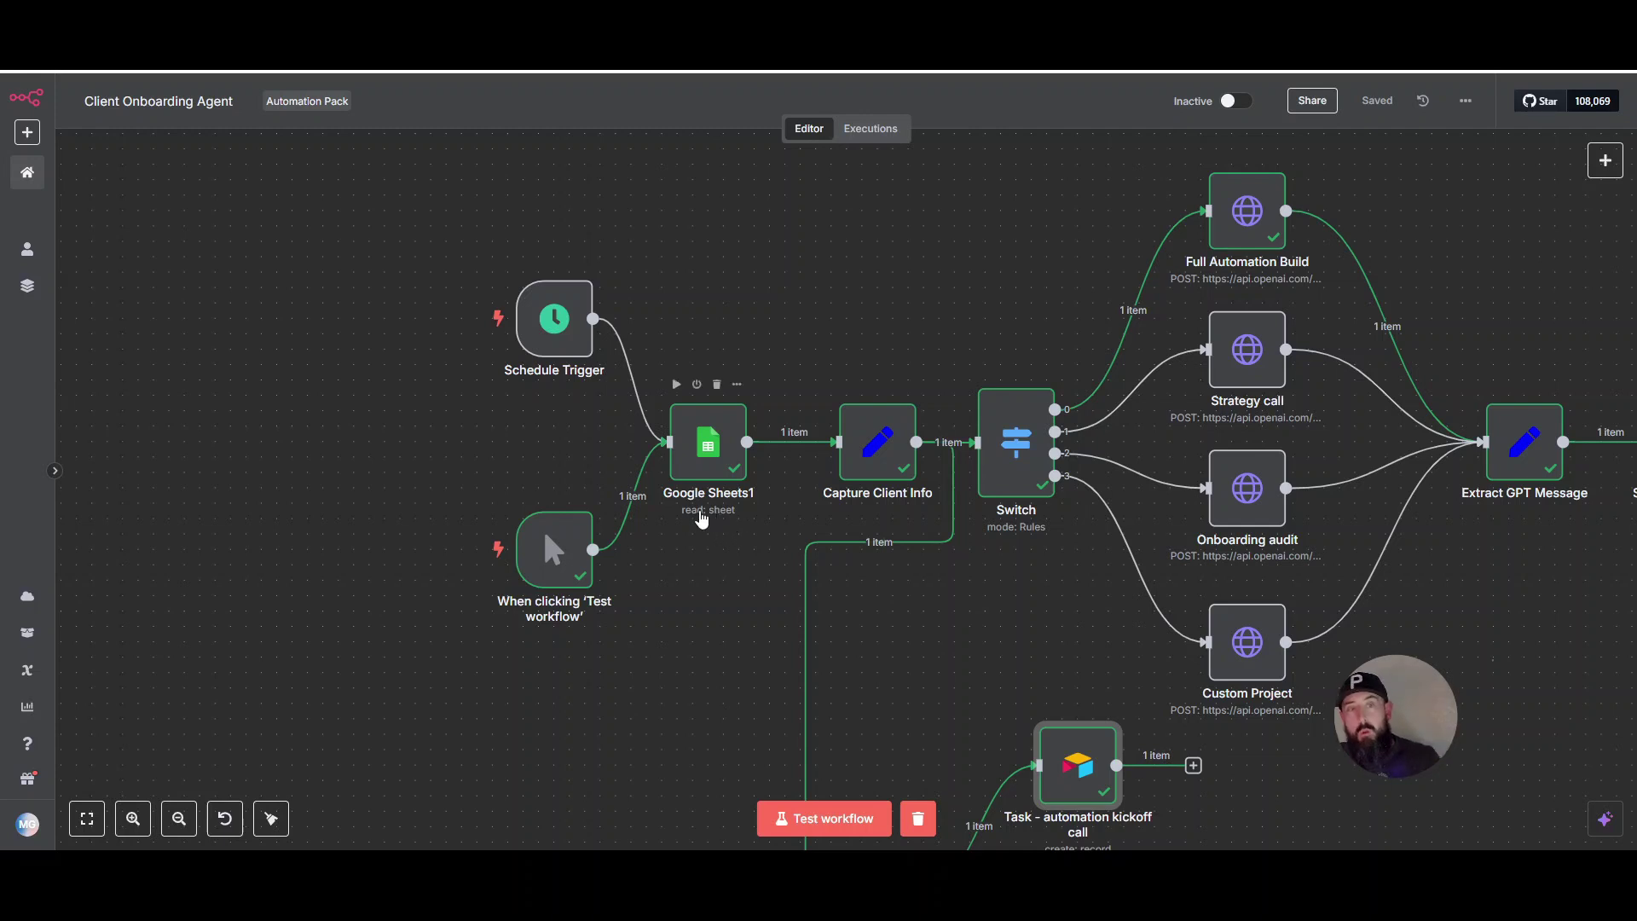
pyautogui.doubleClick(699, 516)
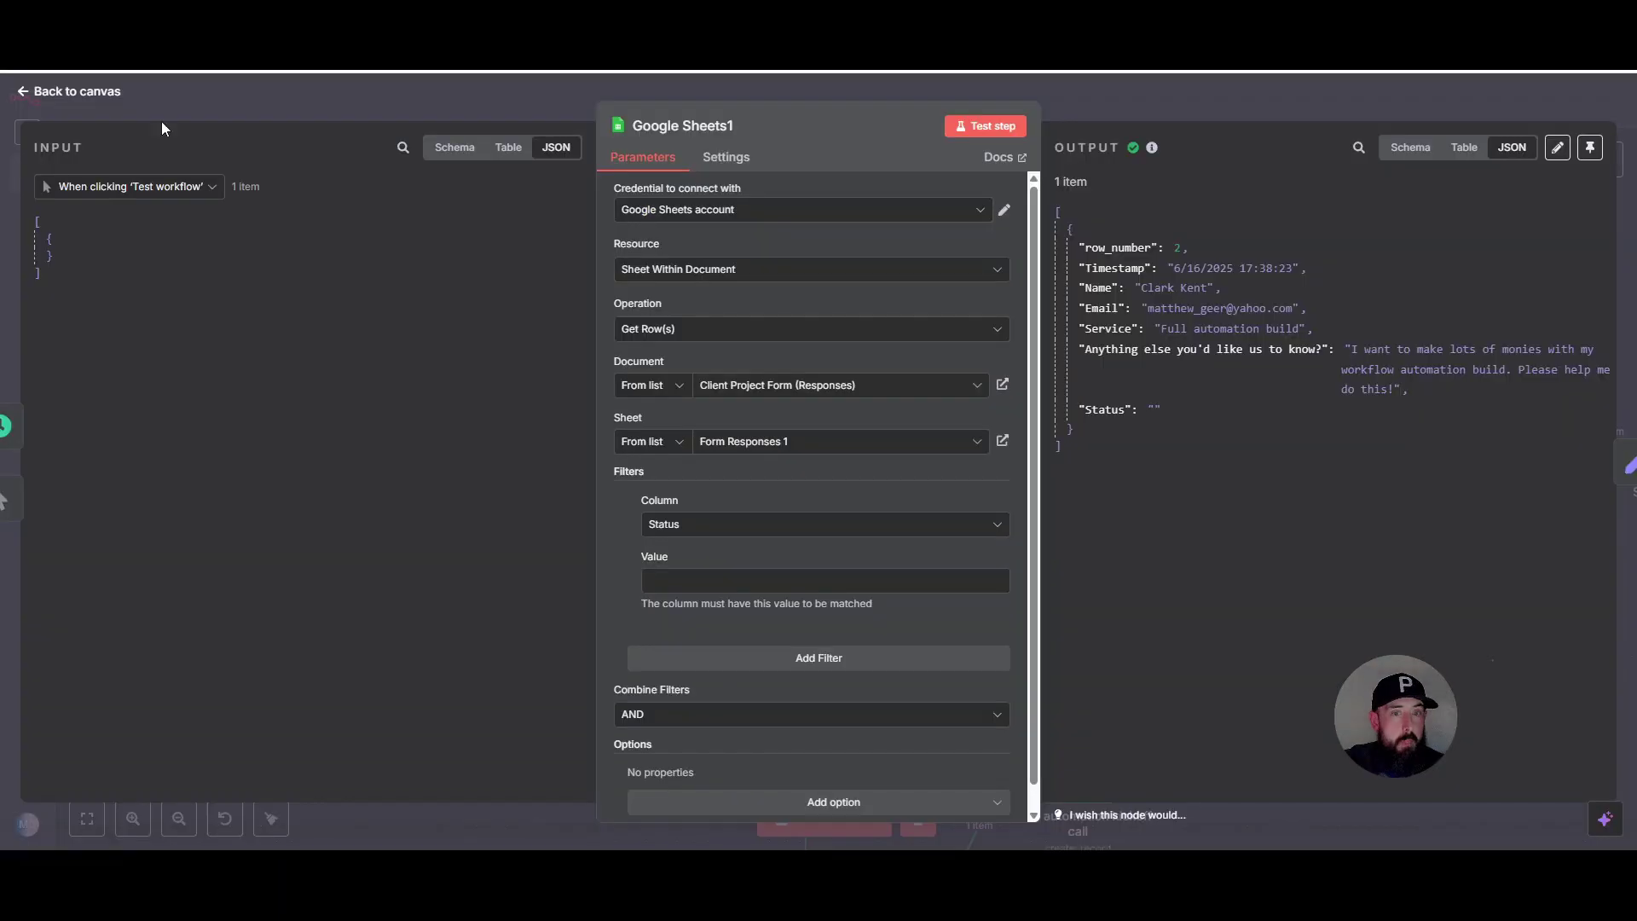
pyautogui.click(1159, 105)
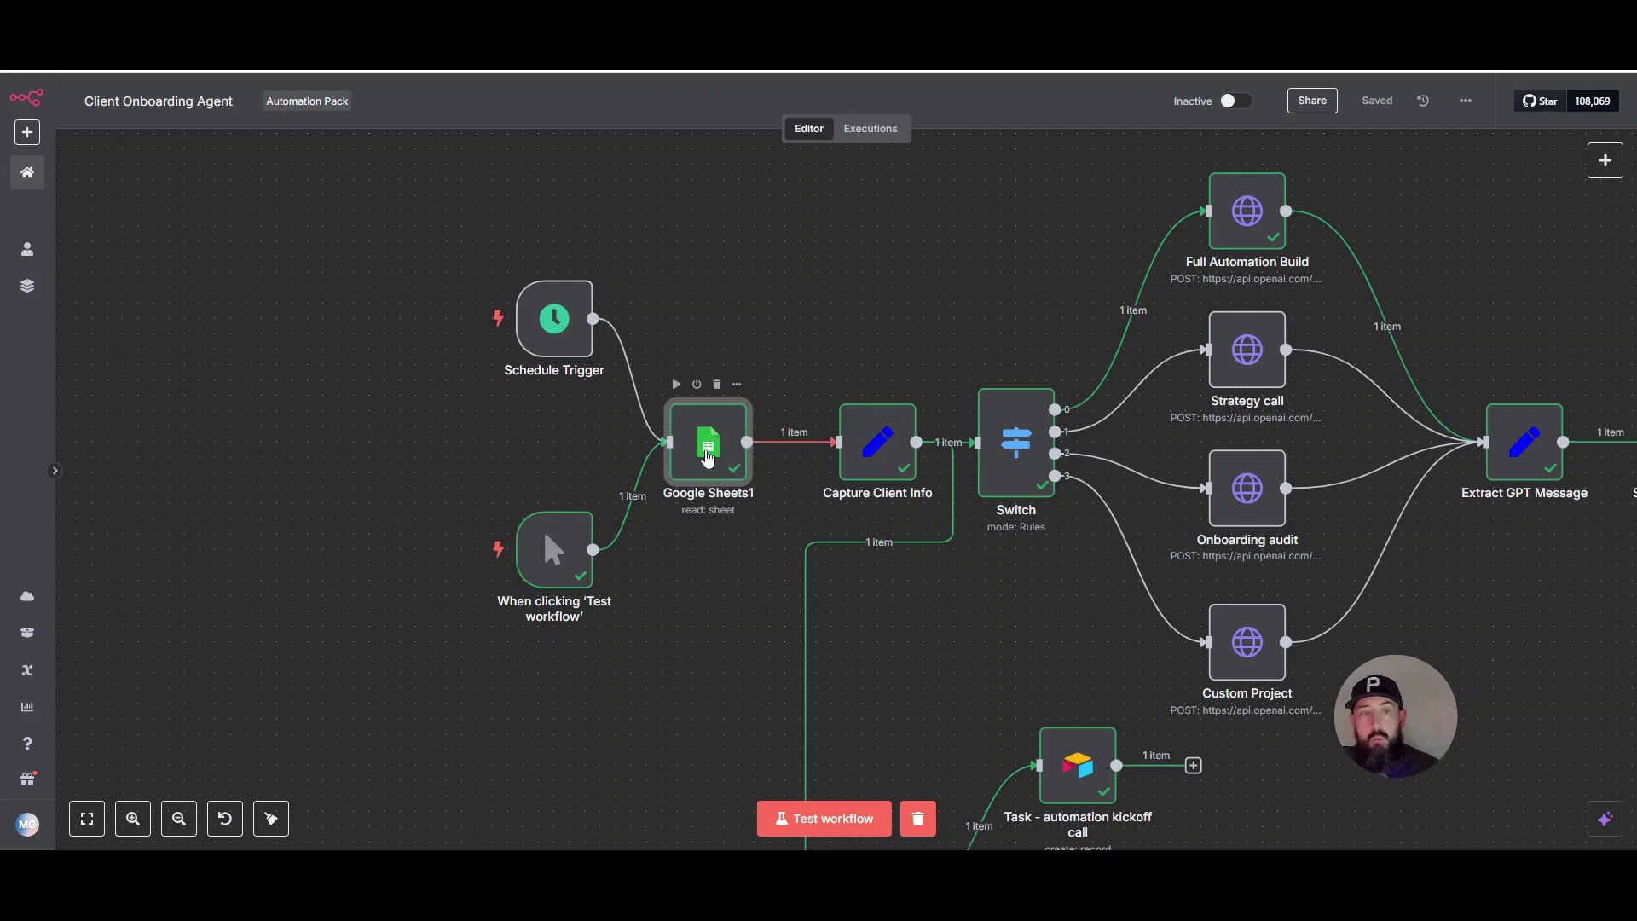
pyautogui.doubleClick(707, 442)
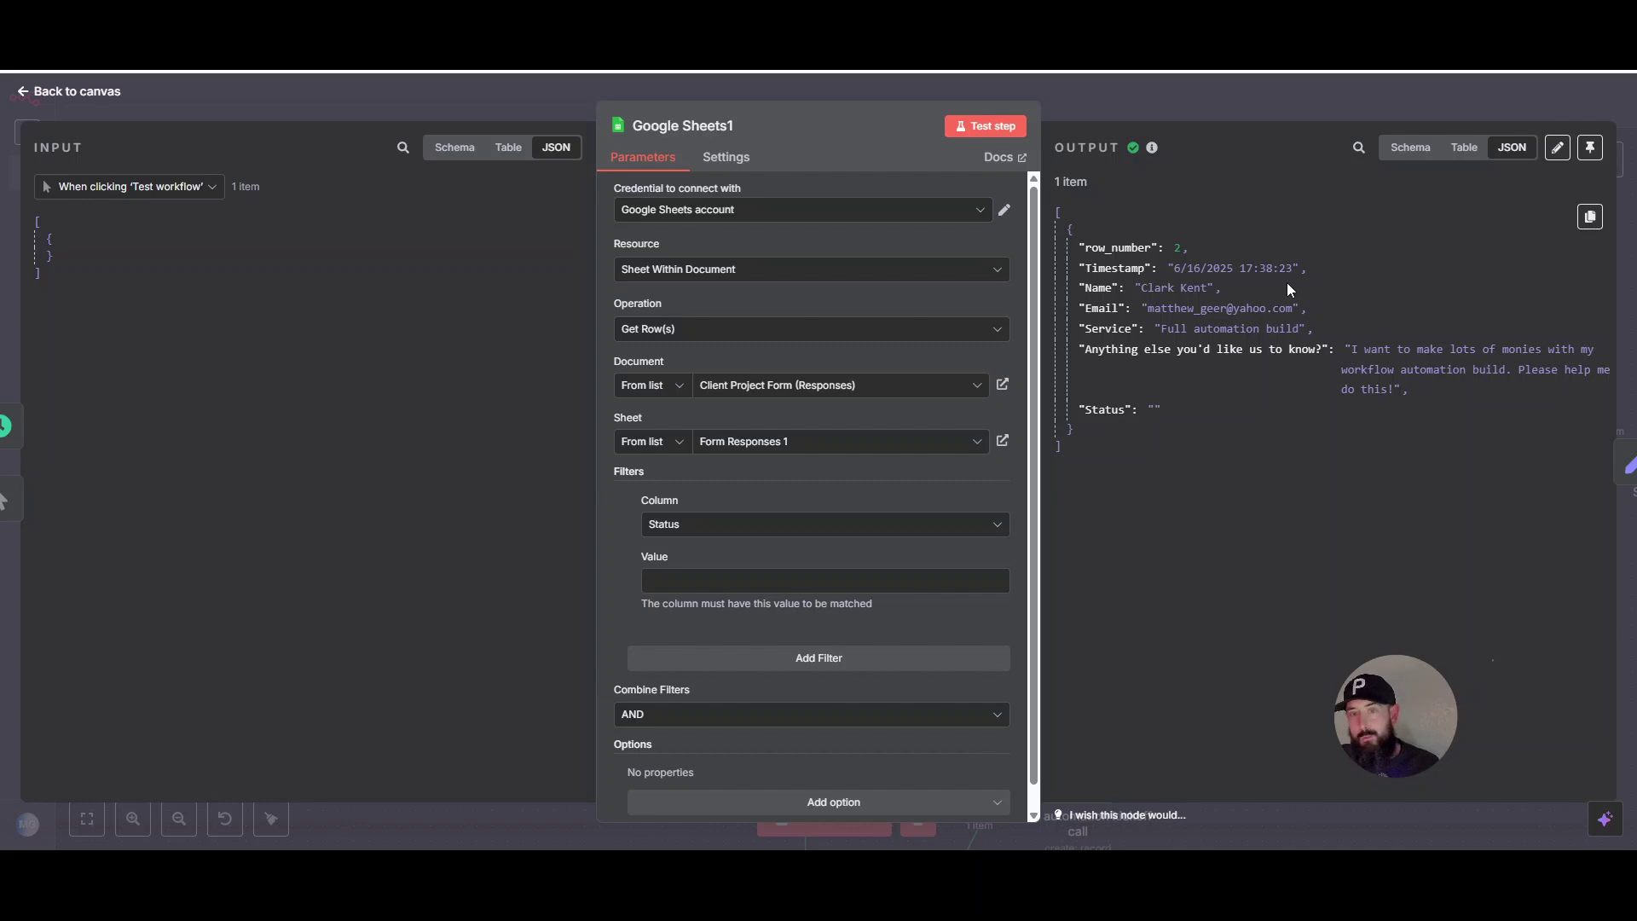
pyautogui.click(1211, 101)
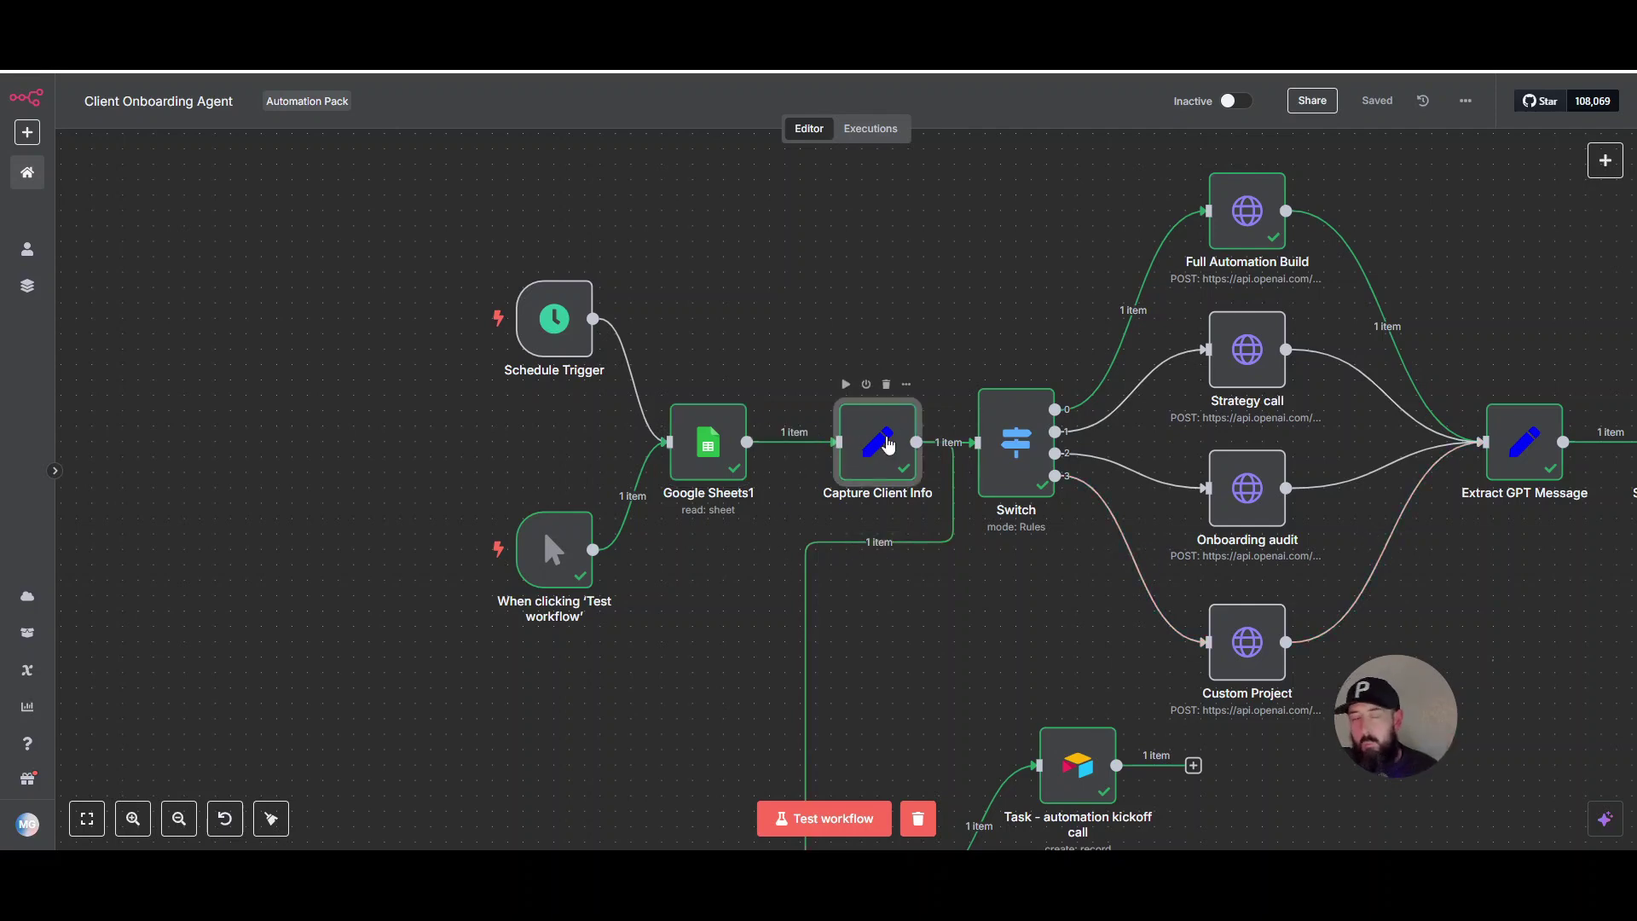
pyautogui.doubleClick(904, 439)
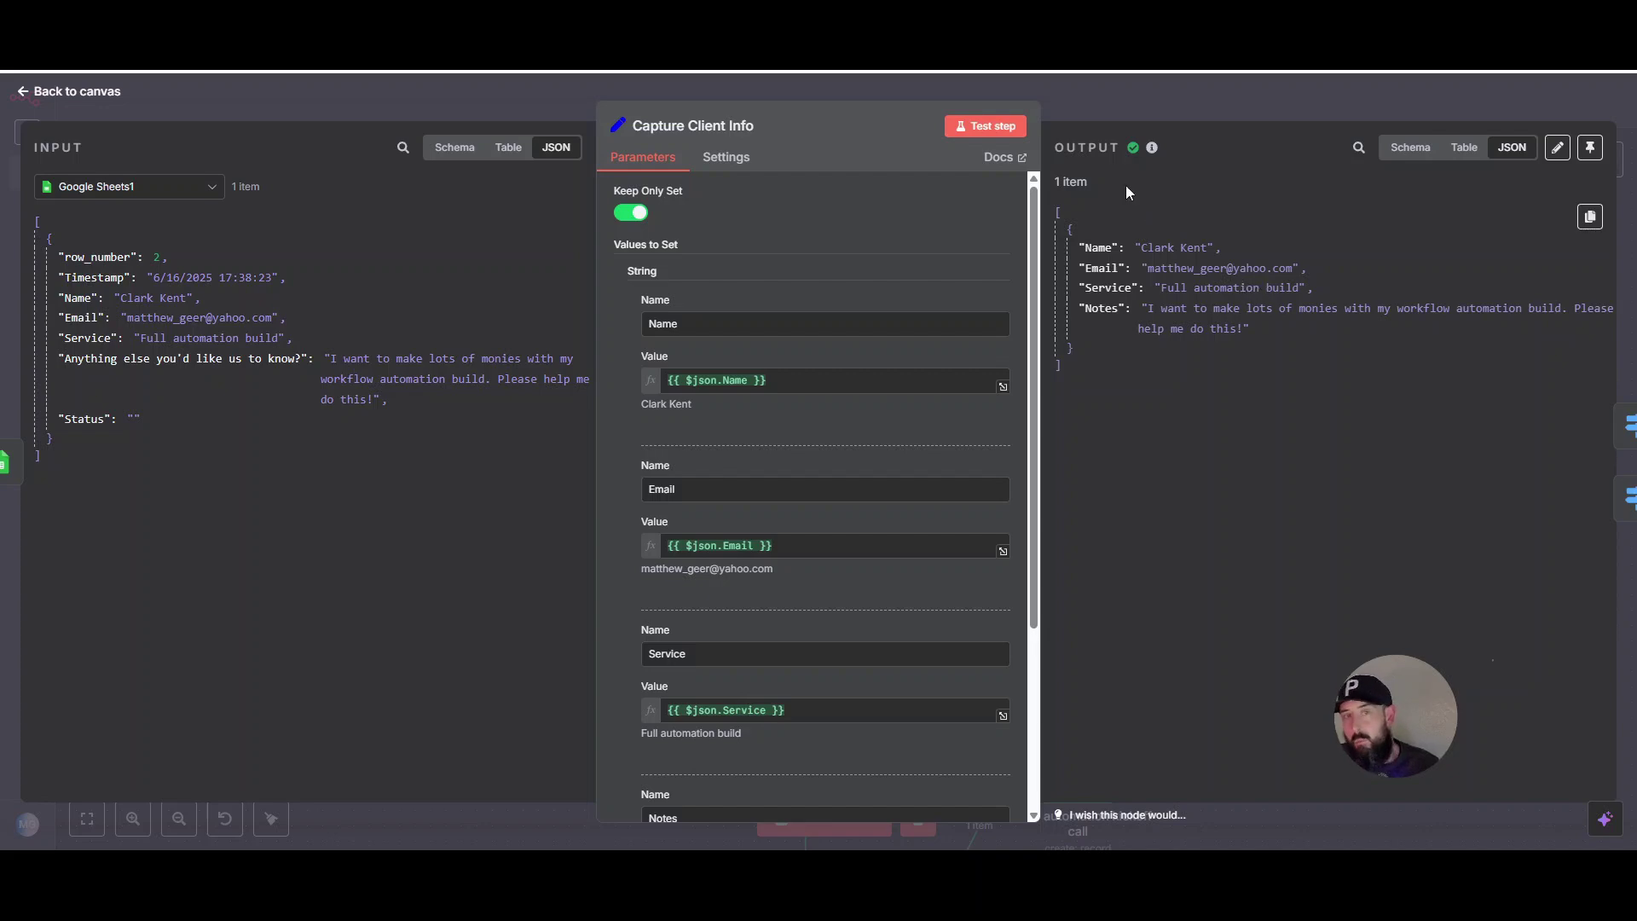
pyautogui.click(1102, 89)
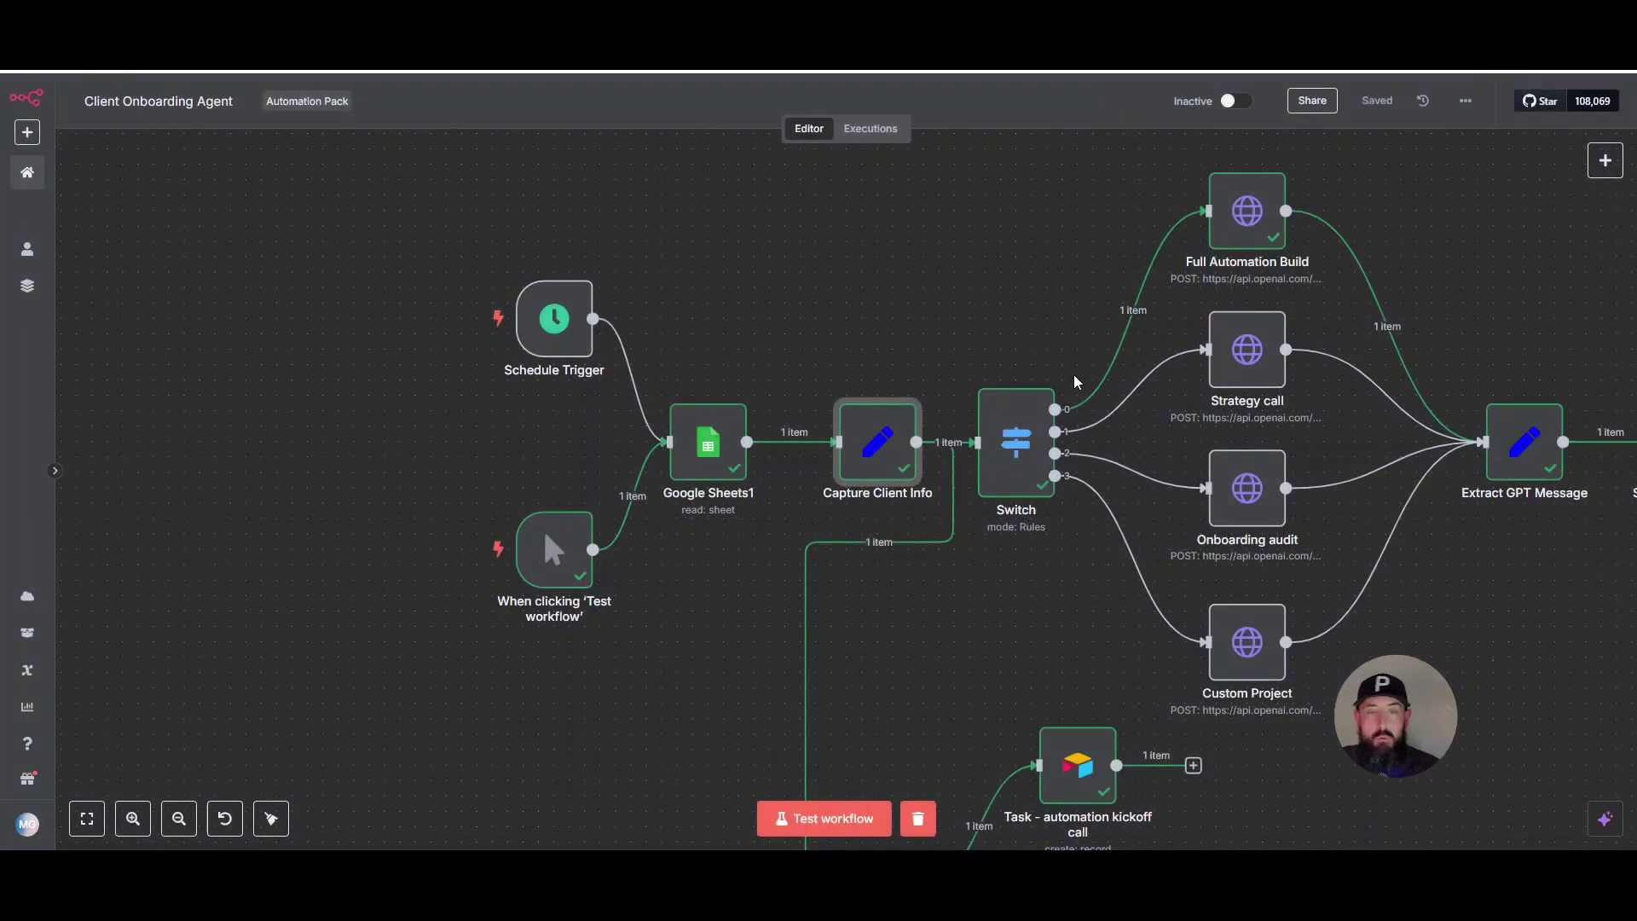
pyautogui.scroll(-4, 1211, 544)
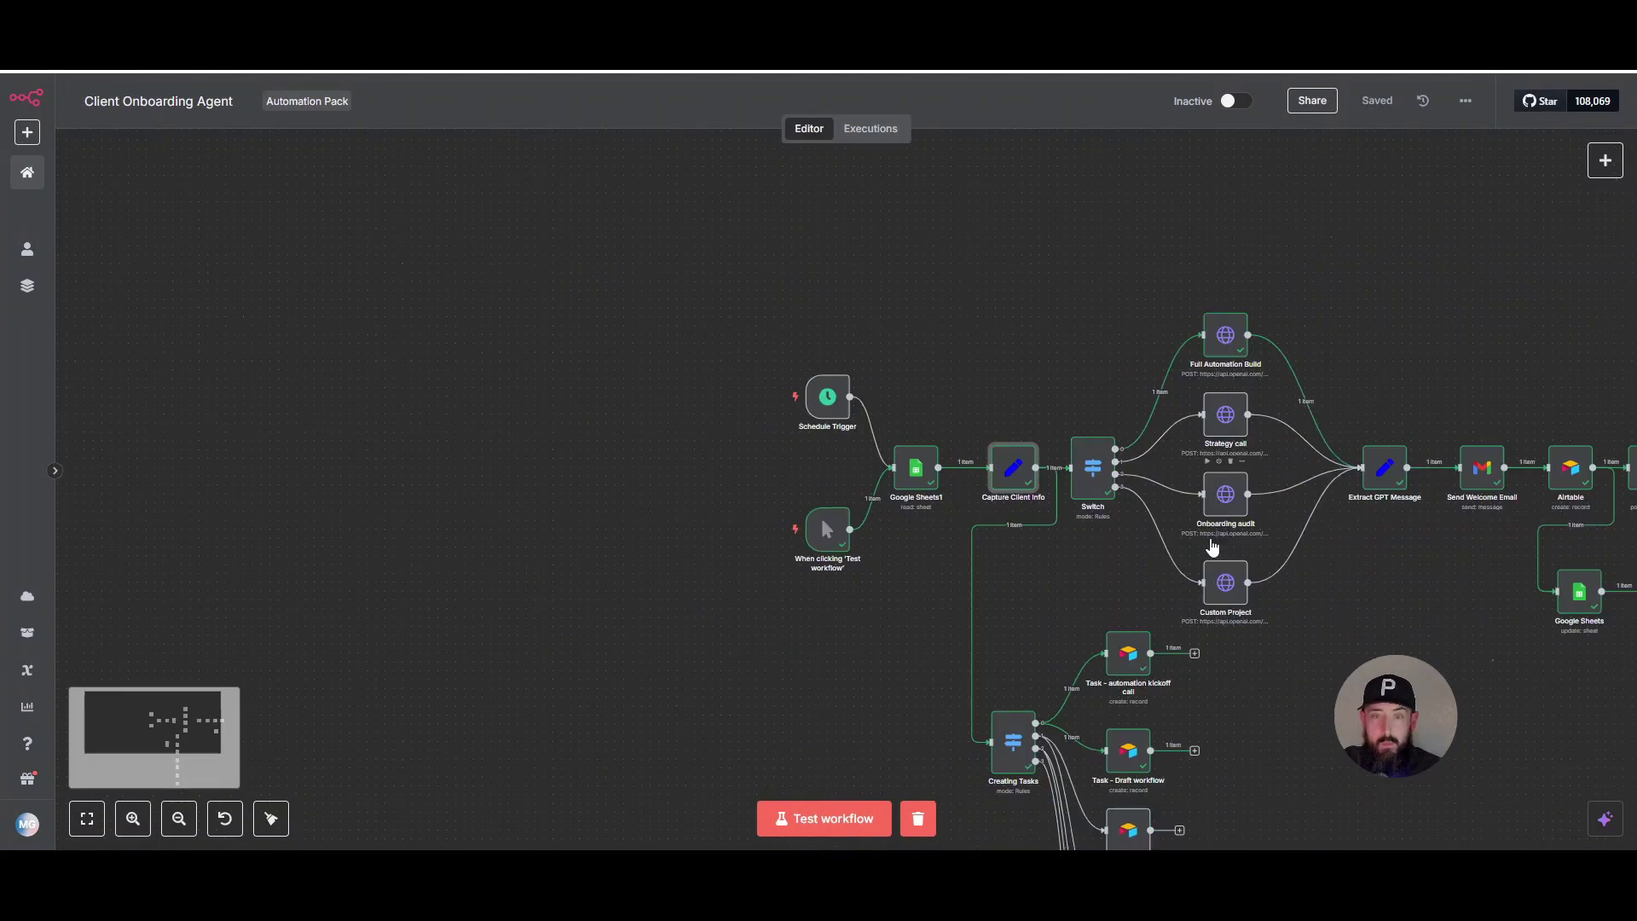
pyautogui.scroll(-2, 1213, 545)
pyautogui.moveTo(1339, 565); pyautogui.dragTo(1111, 562)
pyautogui.scroll(1, 1166, 592)
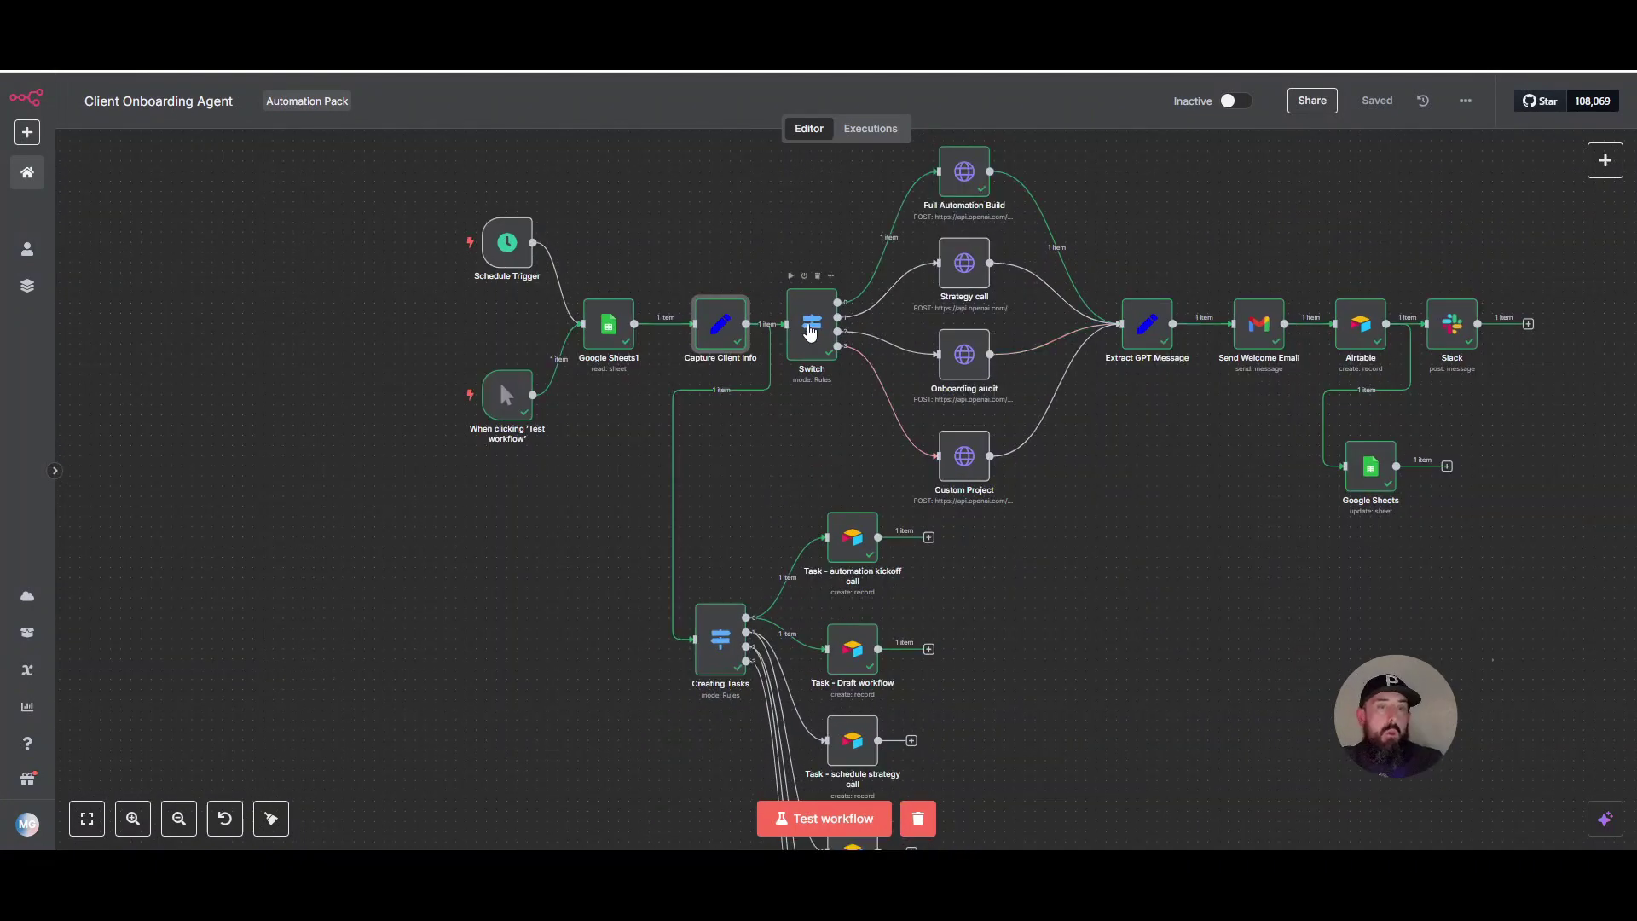
# - Open the Switch node and scroll through its four Service routing rules
pyautogui.doubleClick(804, 328)
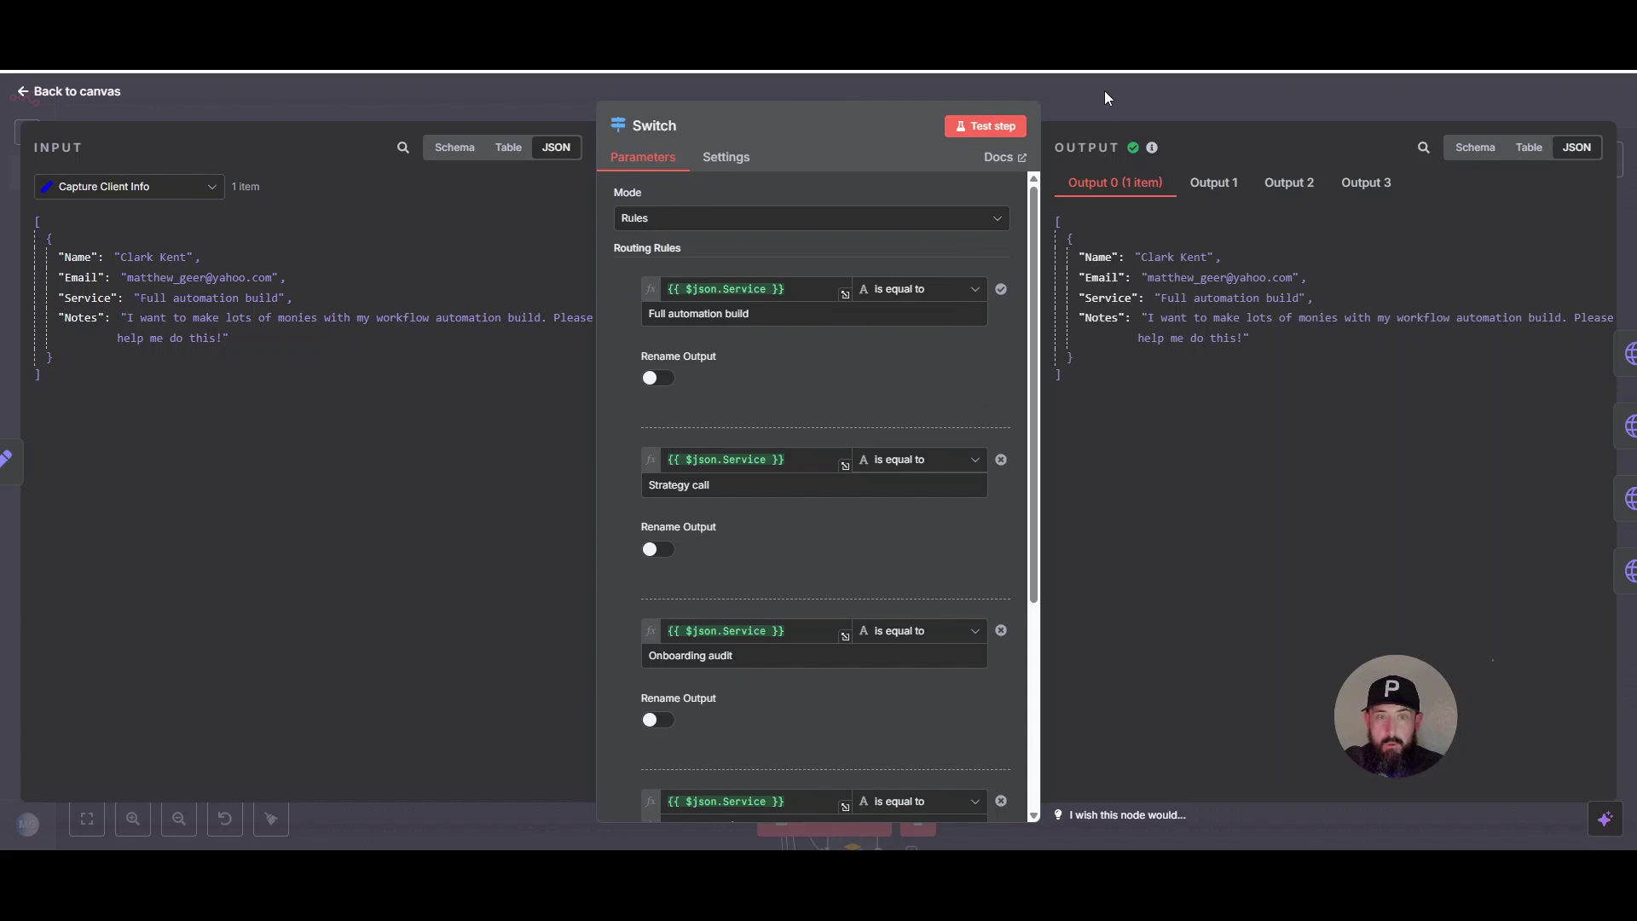
pyautogui.scroll(-2, 896, 350)
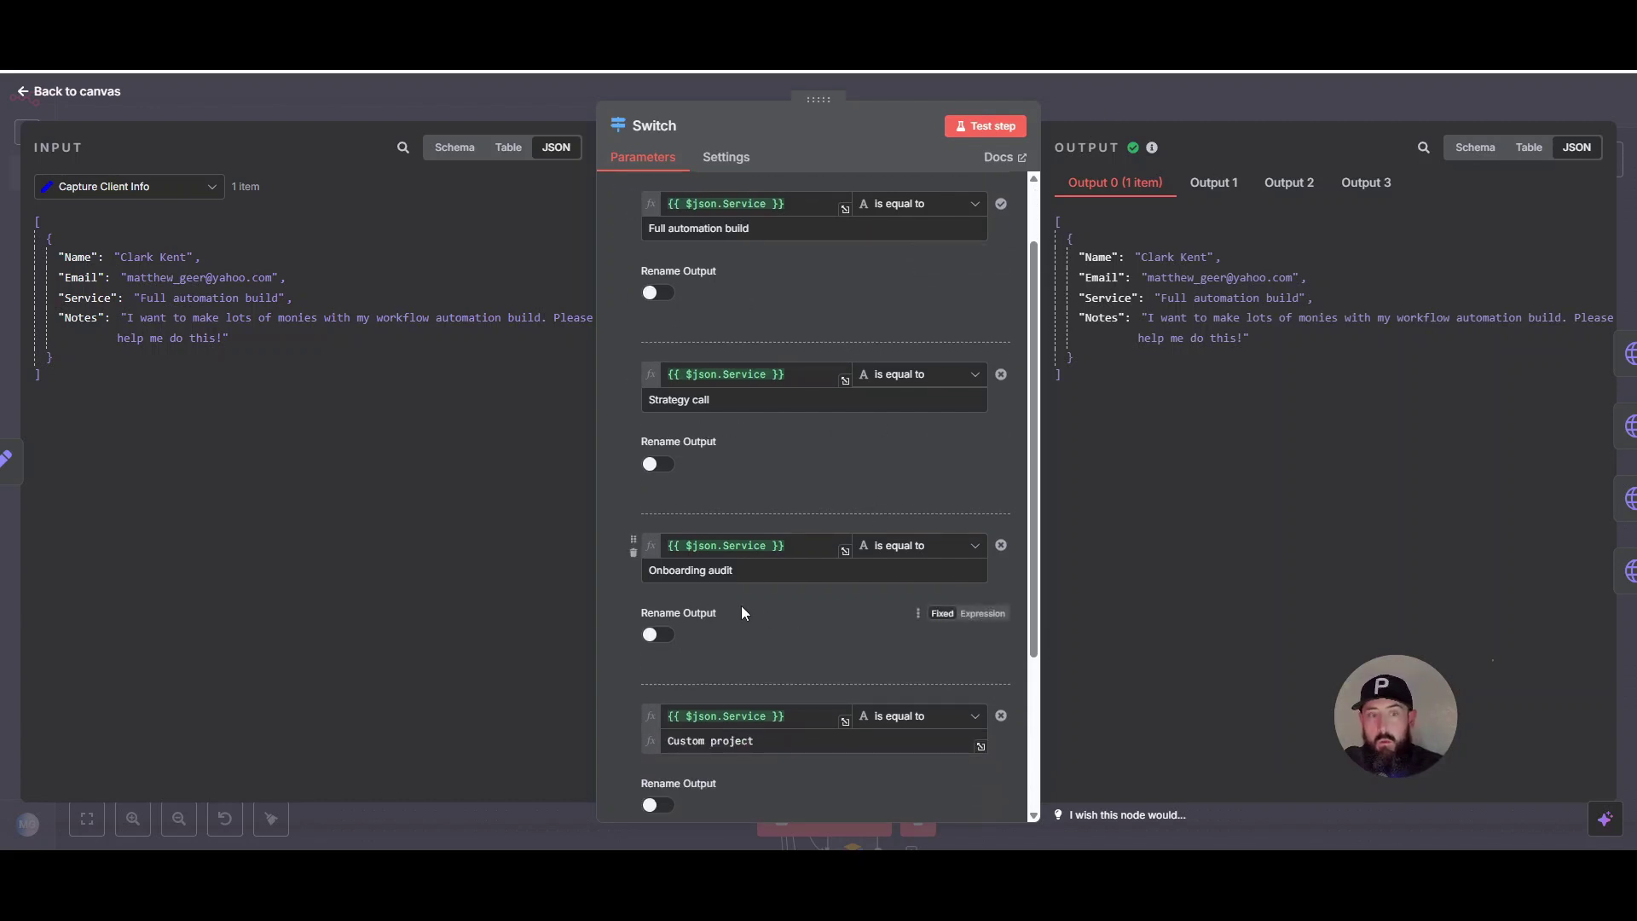
pyautogui.scroll(-1, 770, 591)
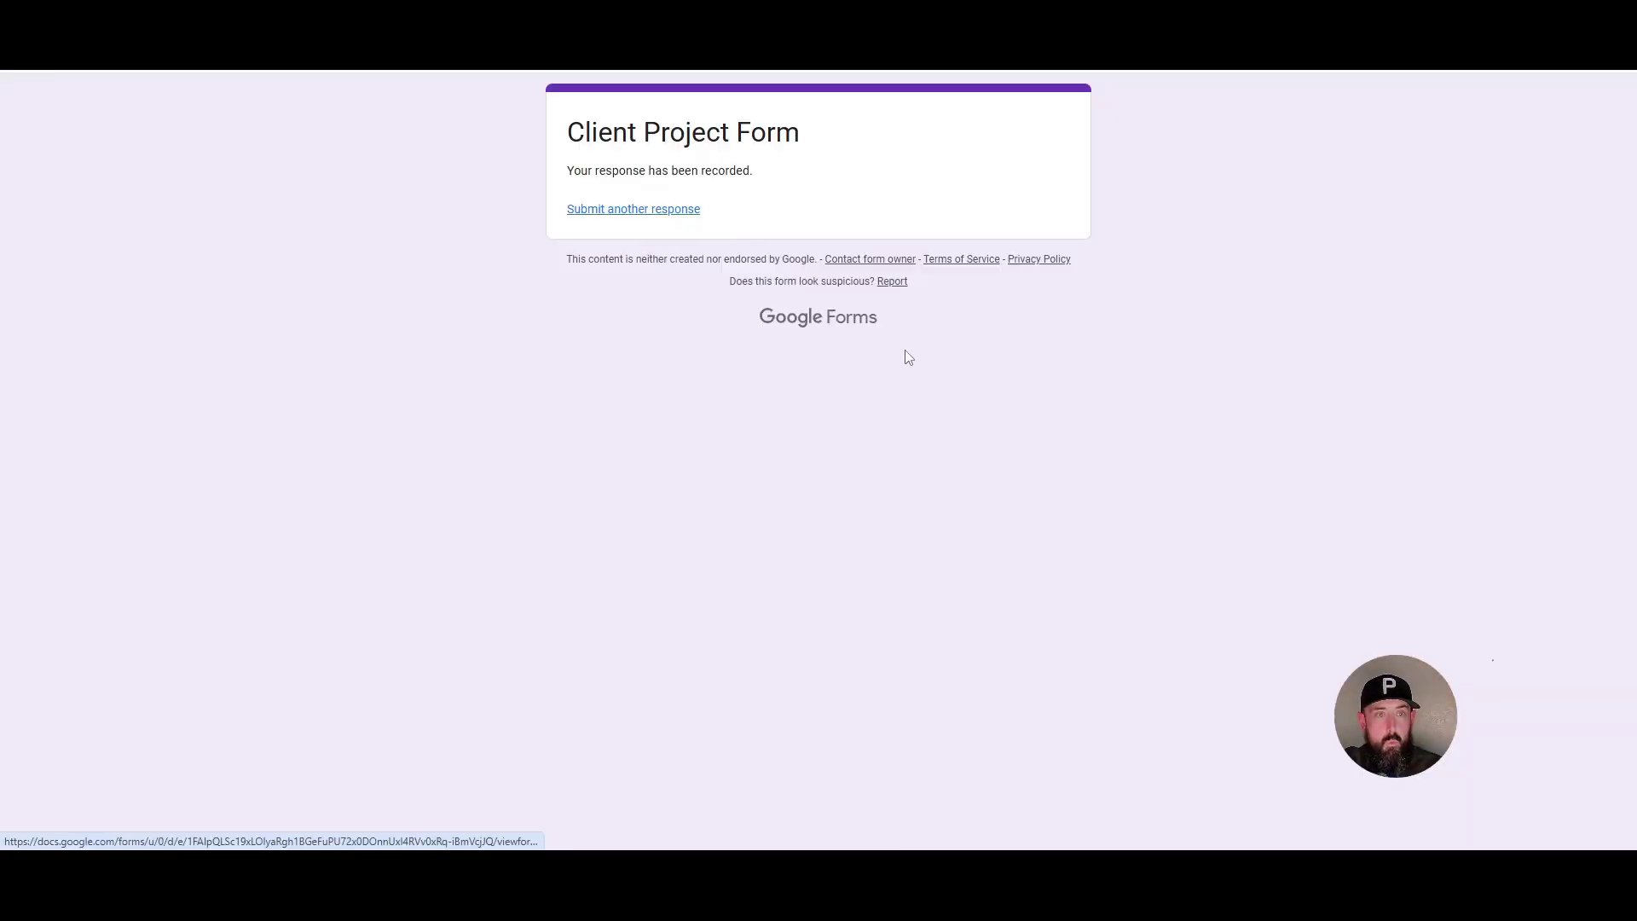
# - Open the Service dropdown on a fresh Client Project Form response
pyautogui.click(693, 635)
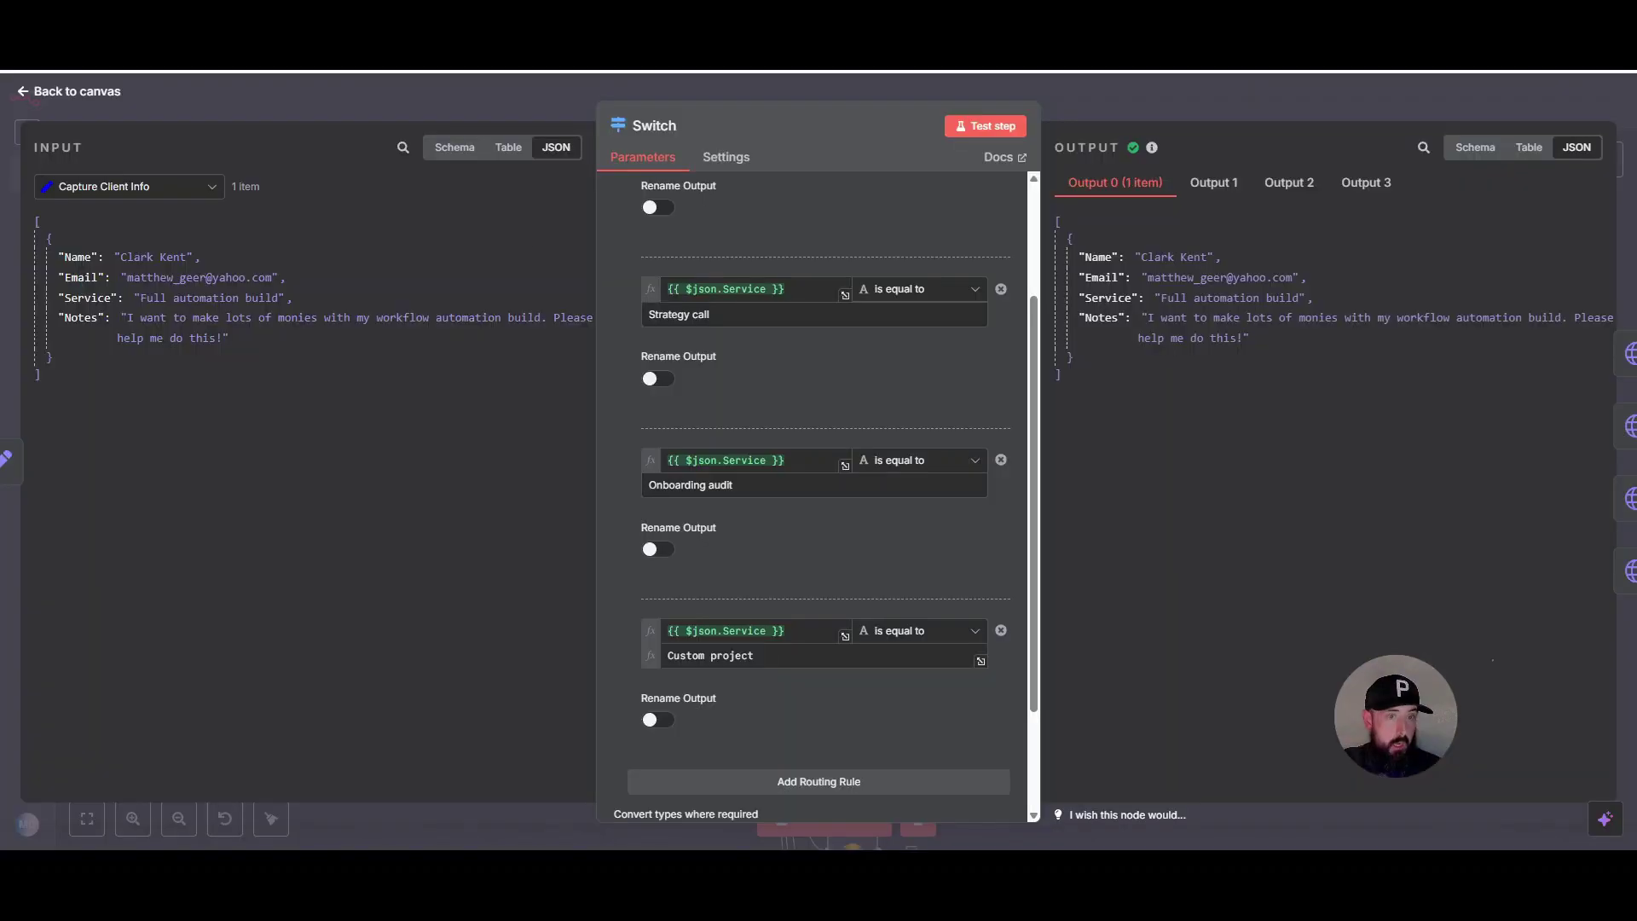
# - Close the Switch node details and move the canvas to the Extract GPT Message node
pyautogui.scroll(3, 705, 341)
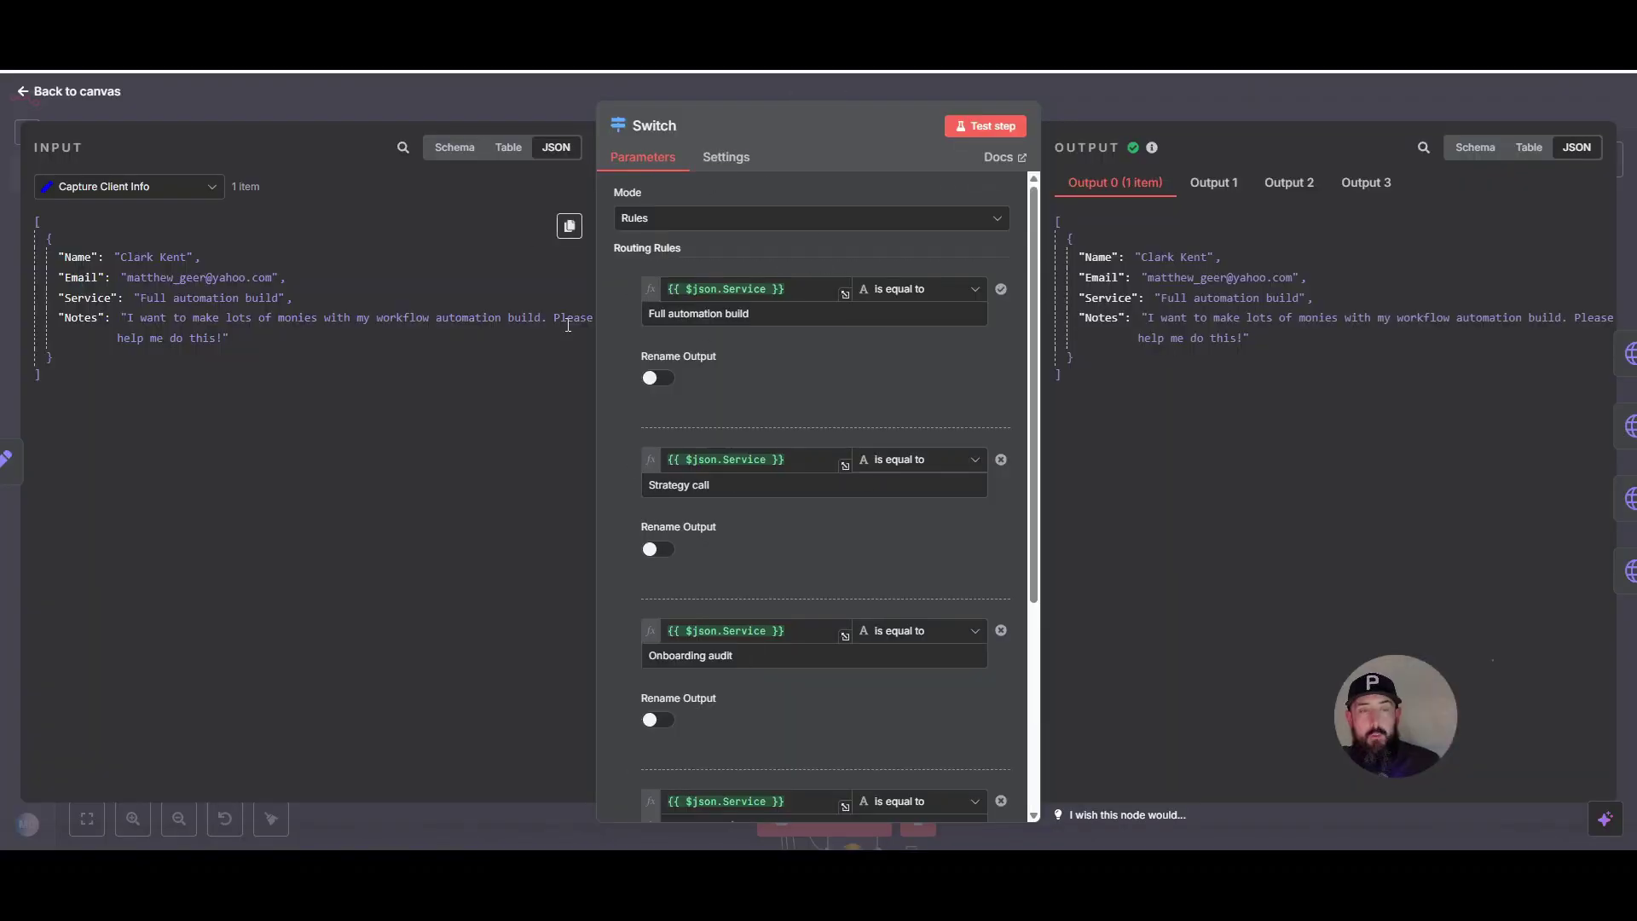
pyautogui.click(452, 103)
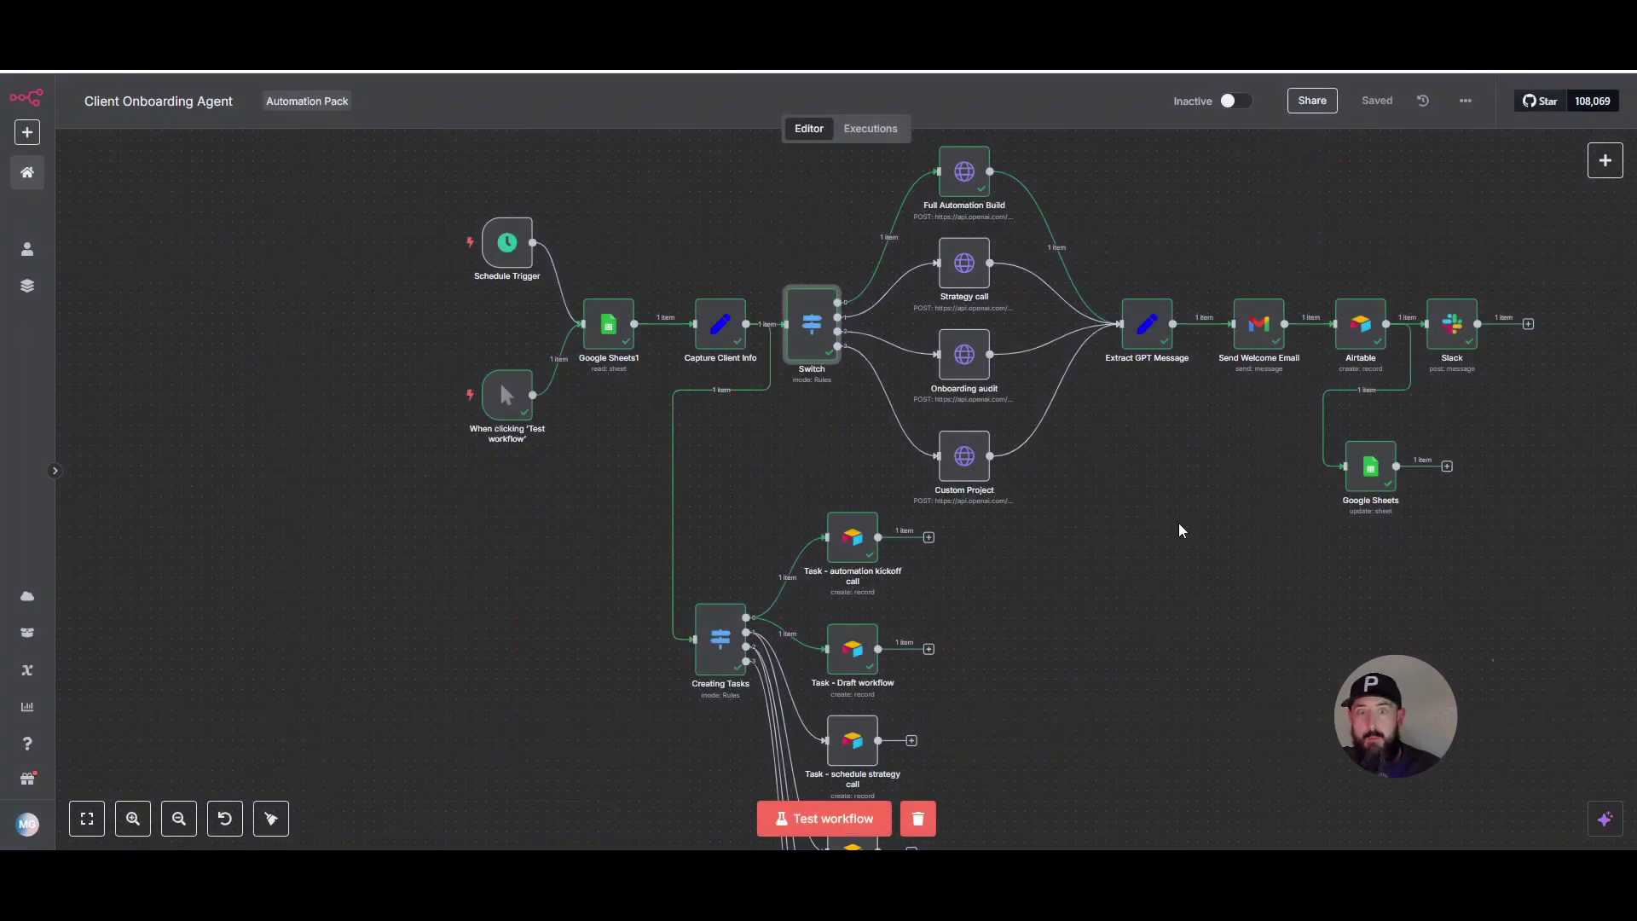
pyautogui.scroll(5, 1180, 530)
pyautogui.moveTo(997, 456)
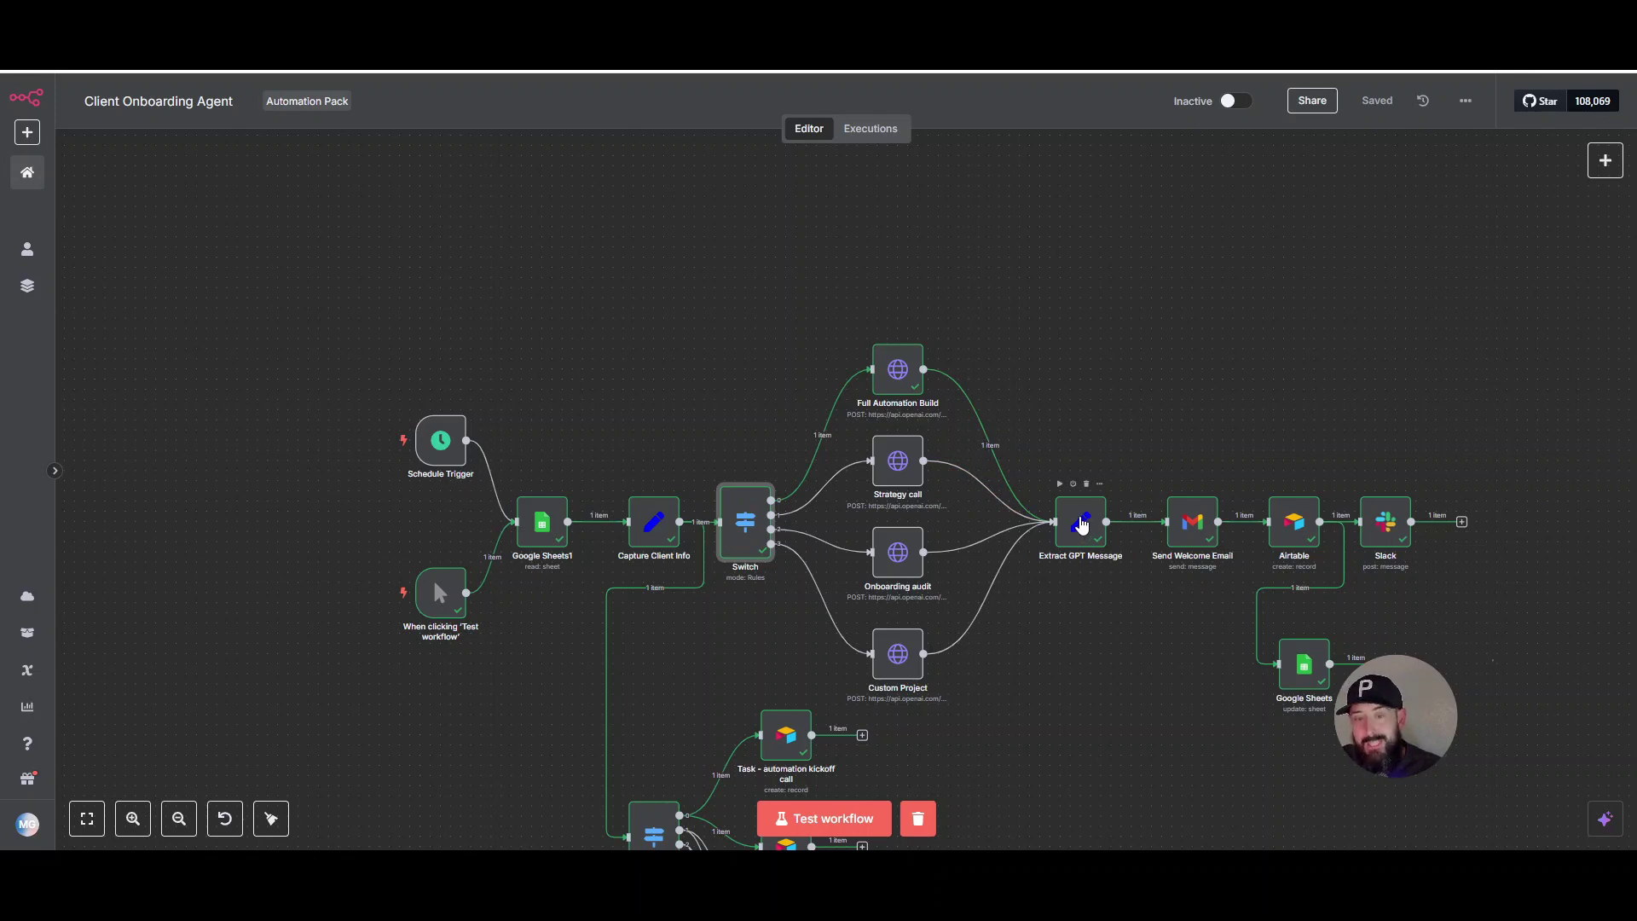
pyautogui.doubleClick(1082, 524)
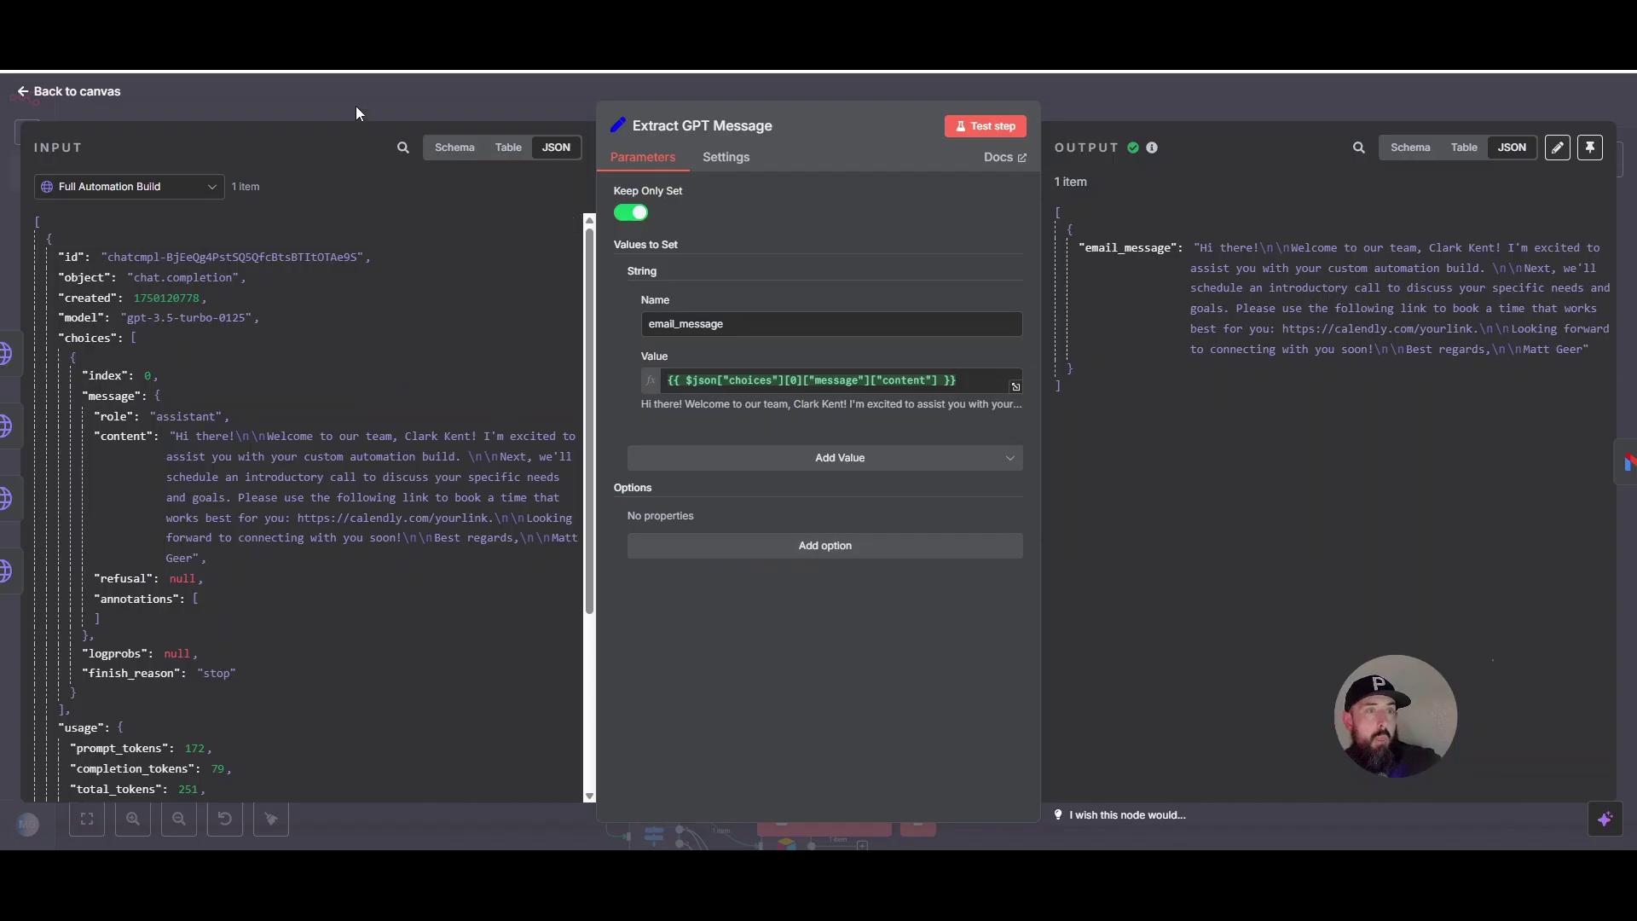
pyautogui.press('Escape')
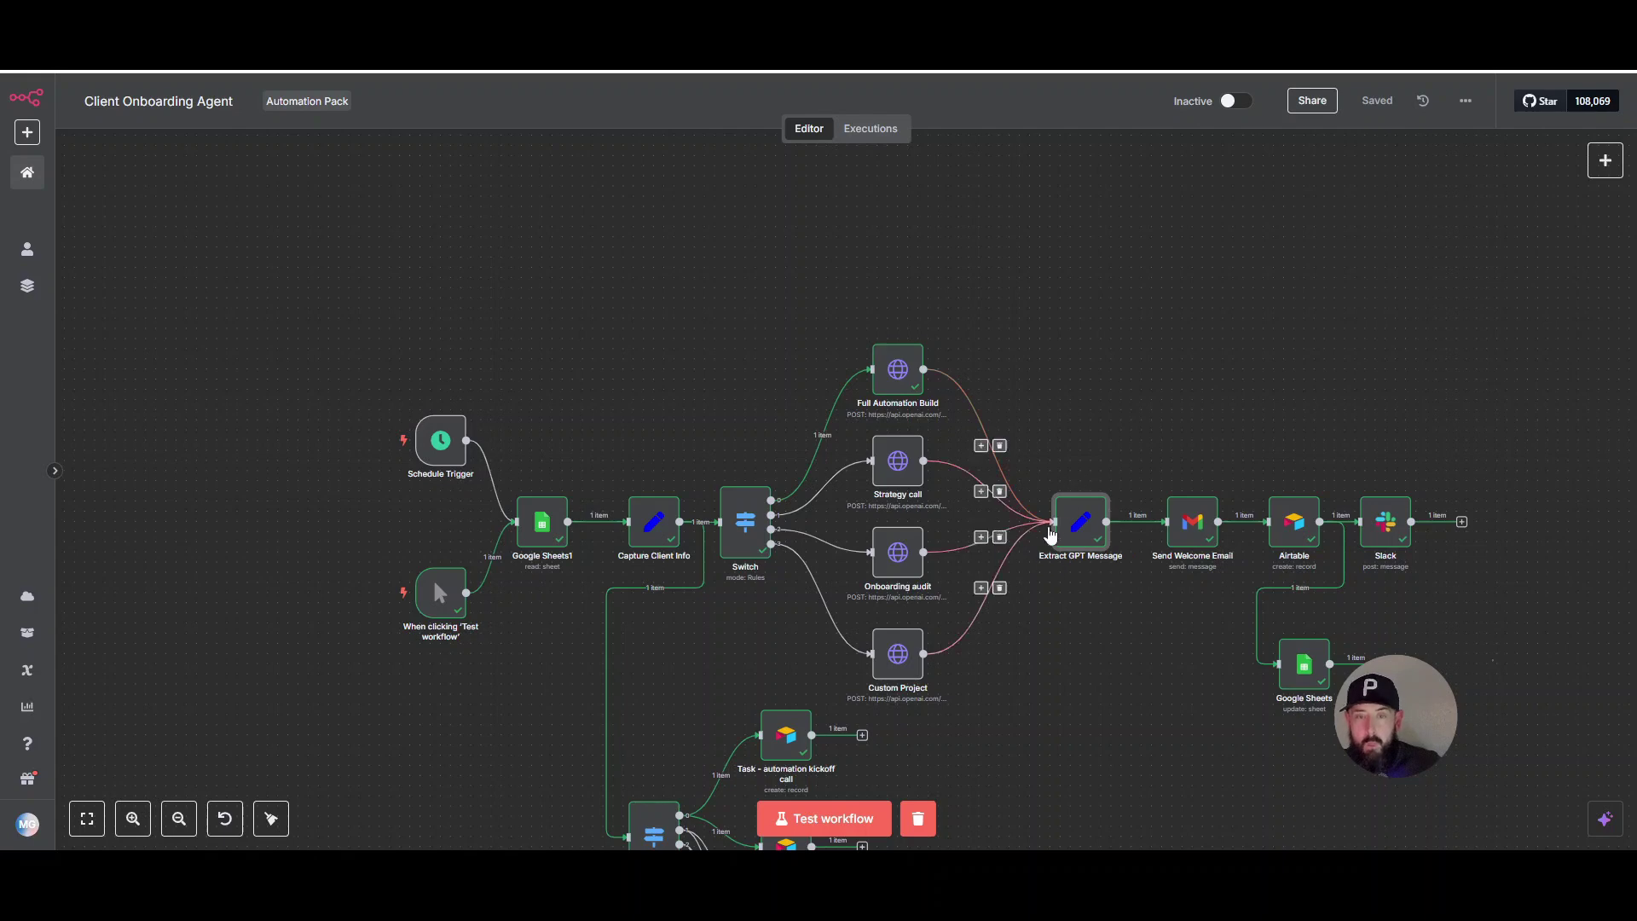
pyautogui.doubleClick(1078, 520)
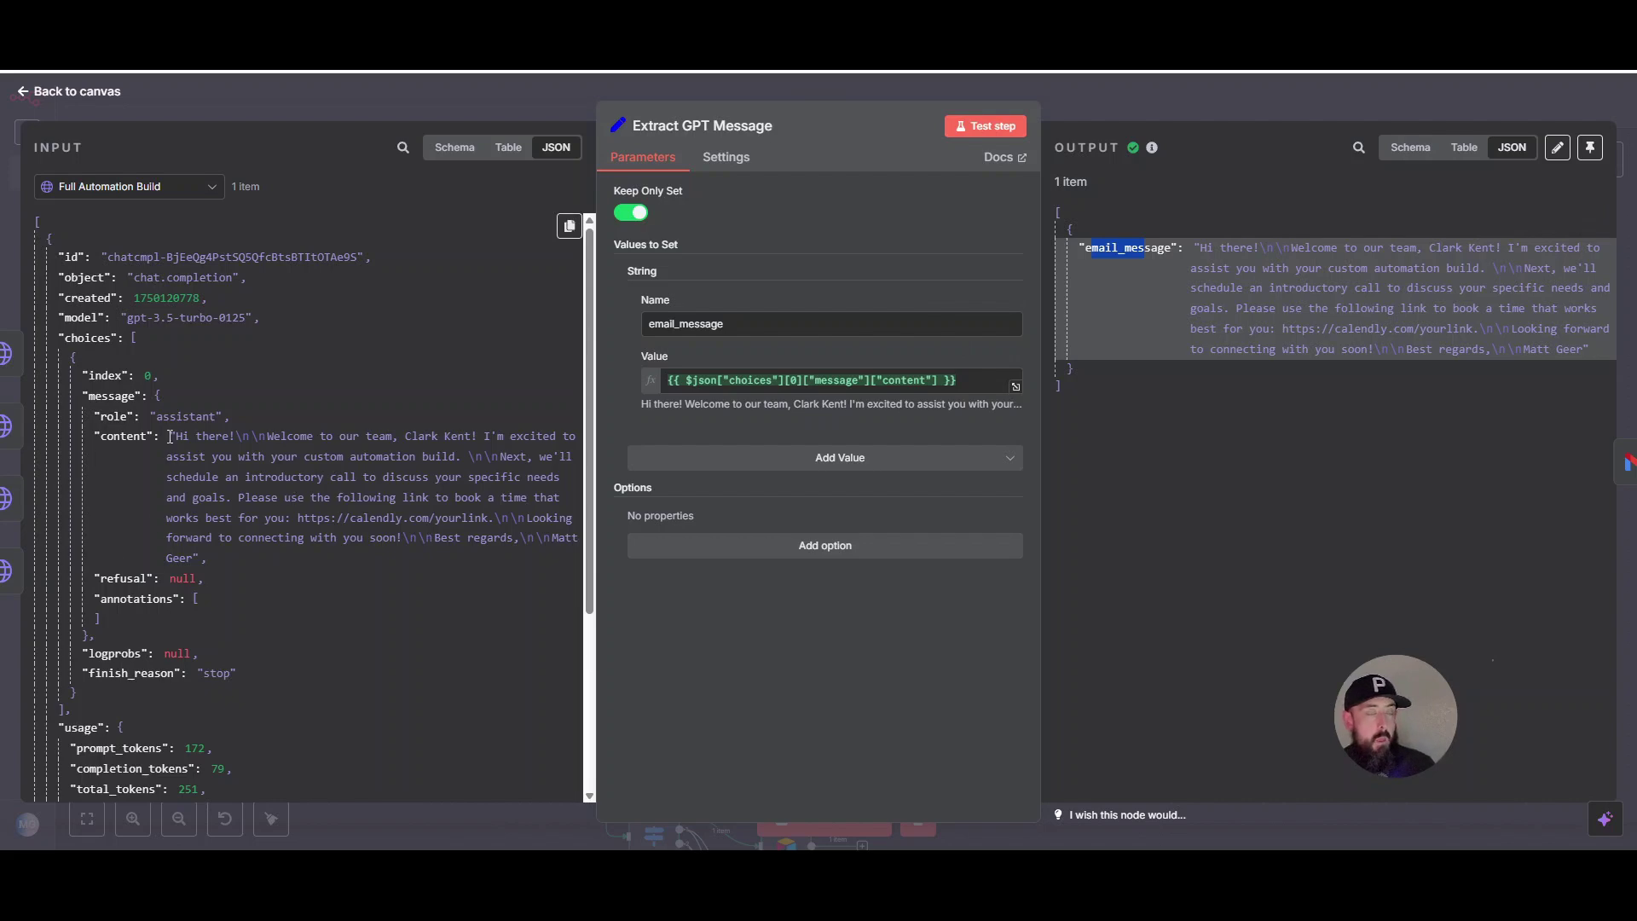
pyautogui.scroll(-5, 115, 309)
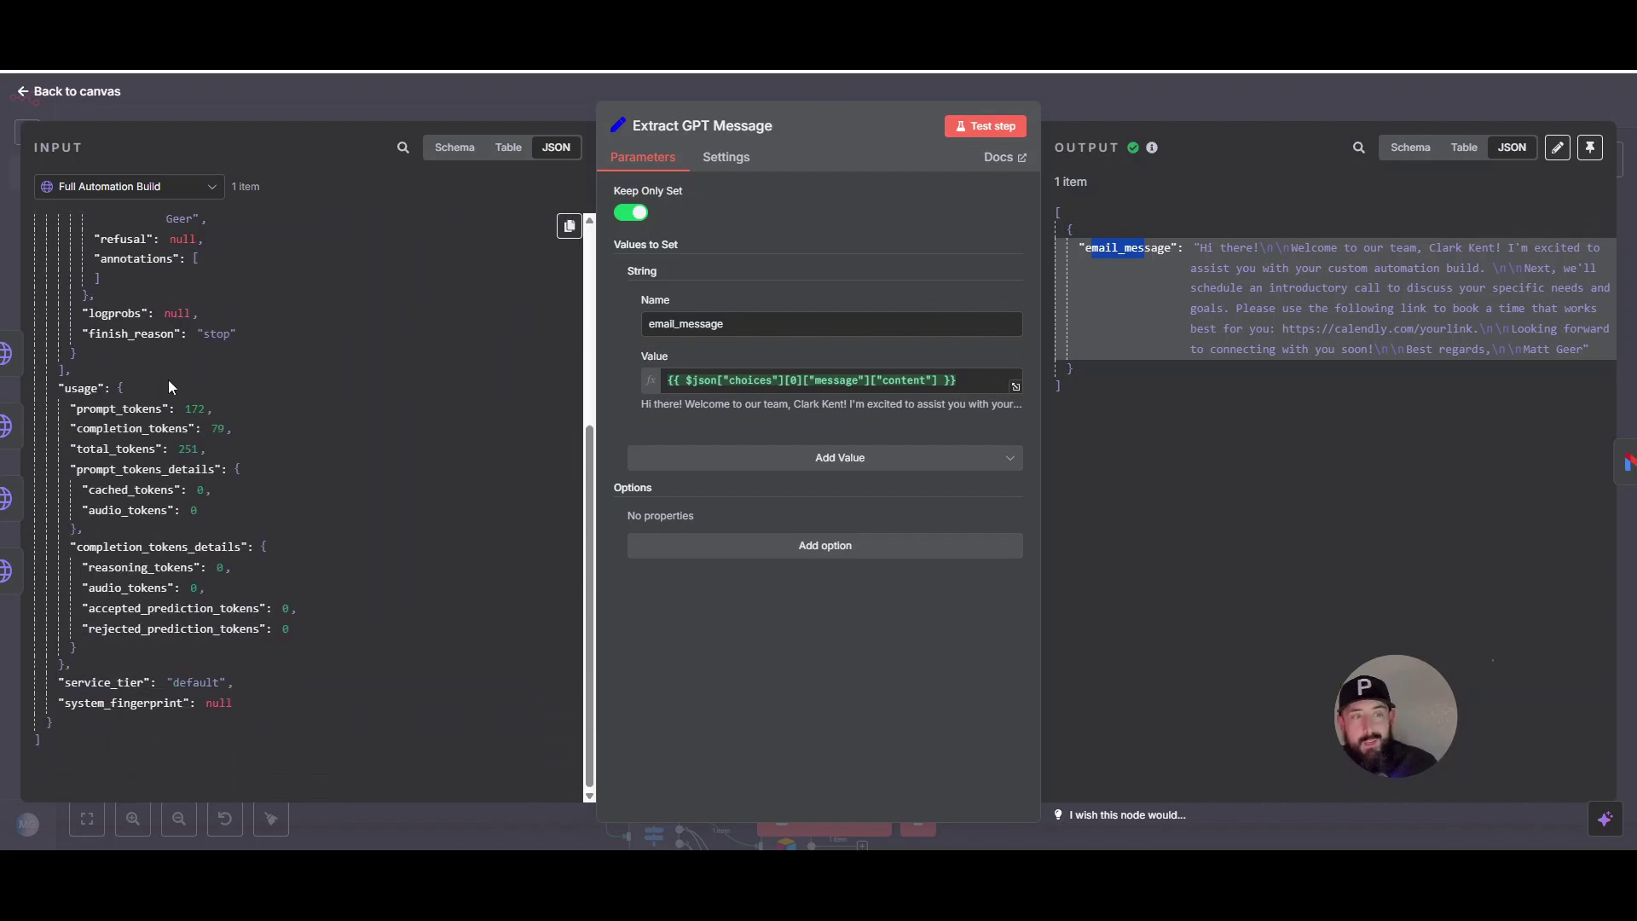
pyautogui.scroll(5, 315, 645)
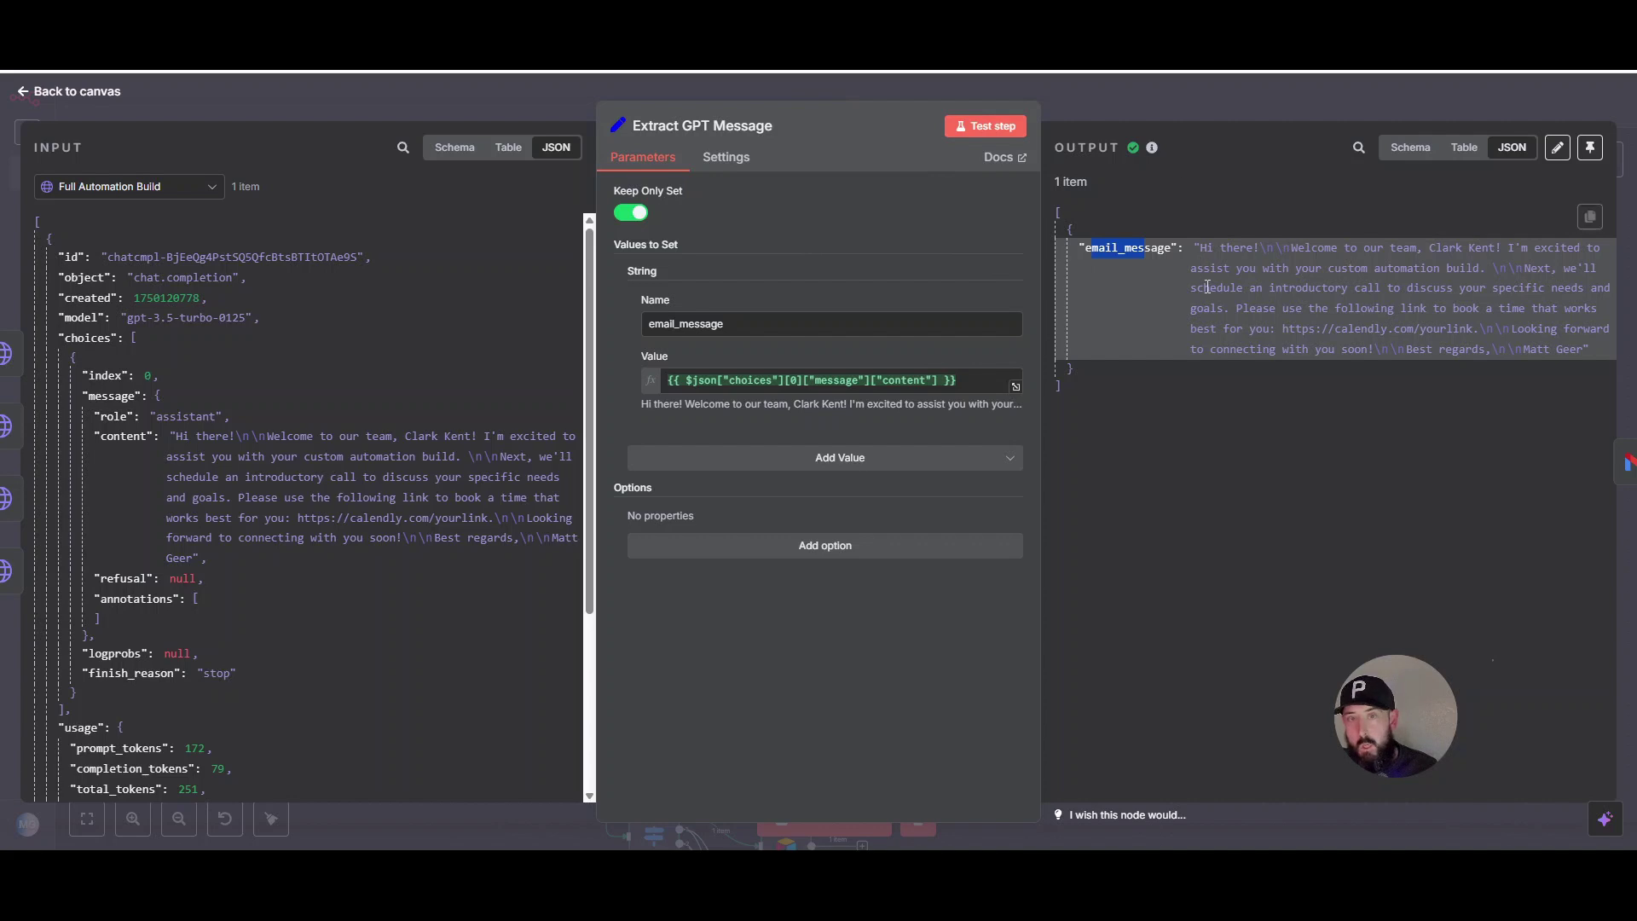
pyautogui.click(1248, 467)
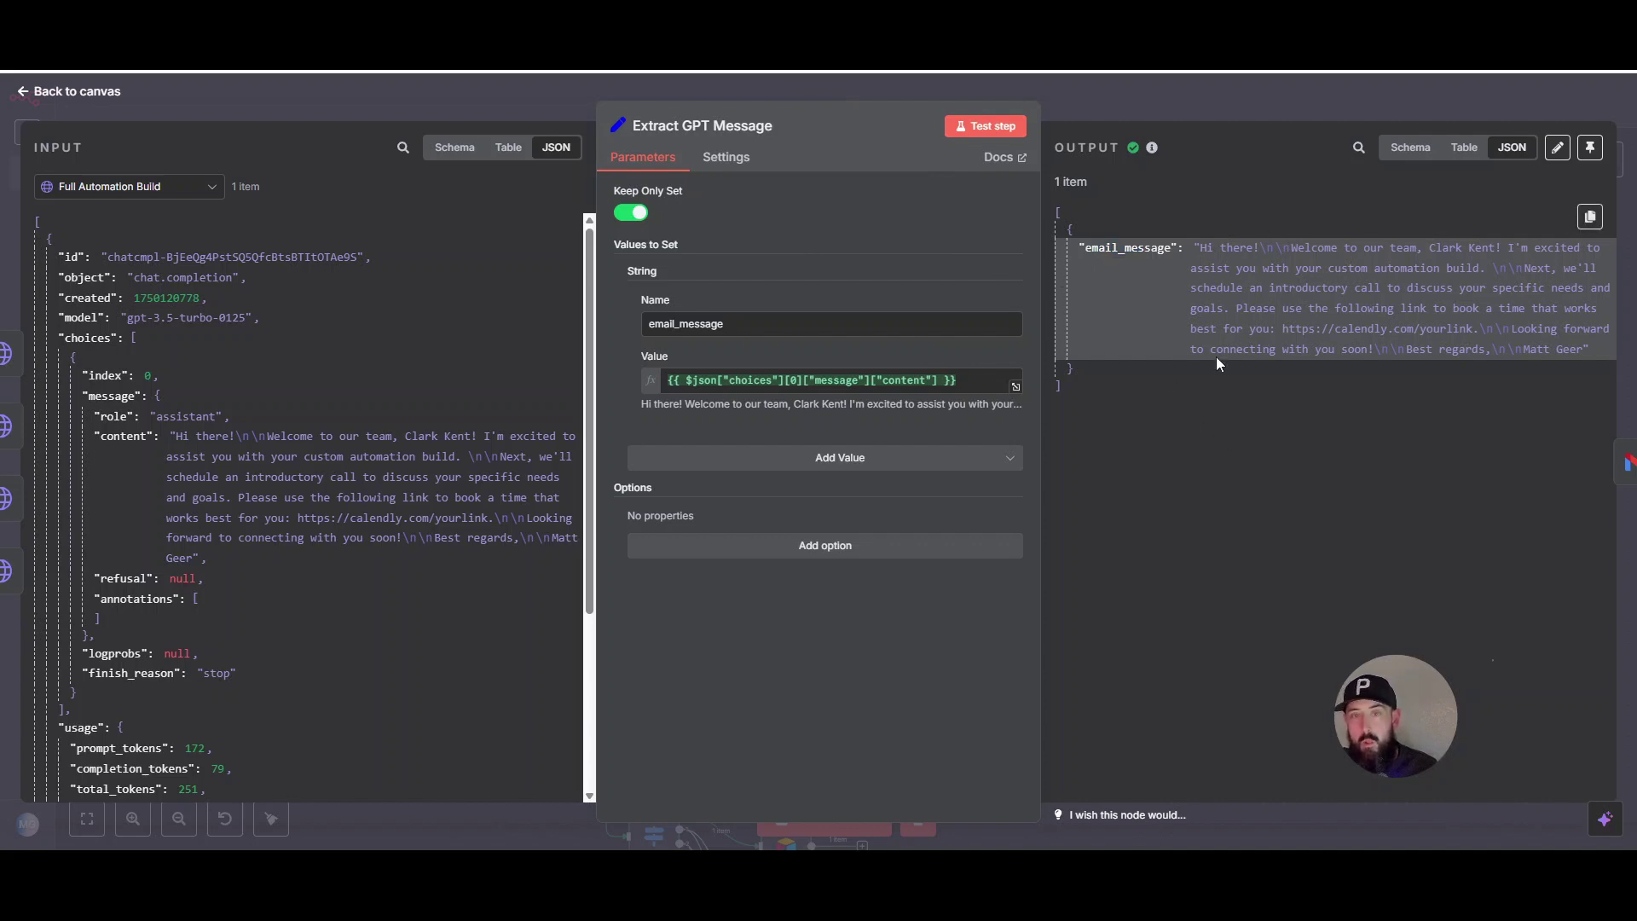
pyautogui.click(1067, 113)
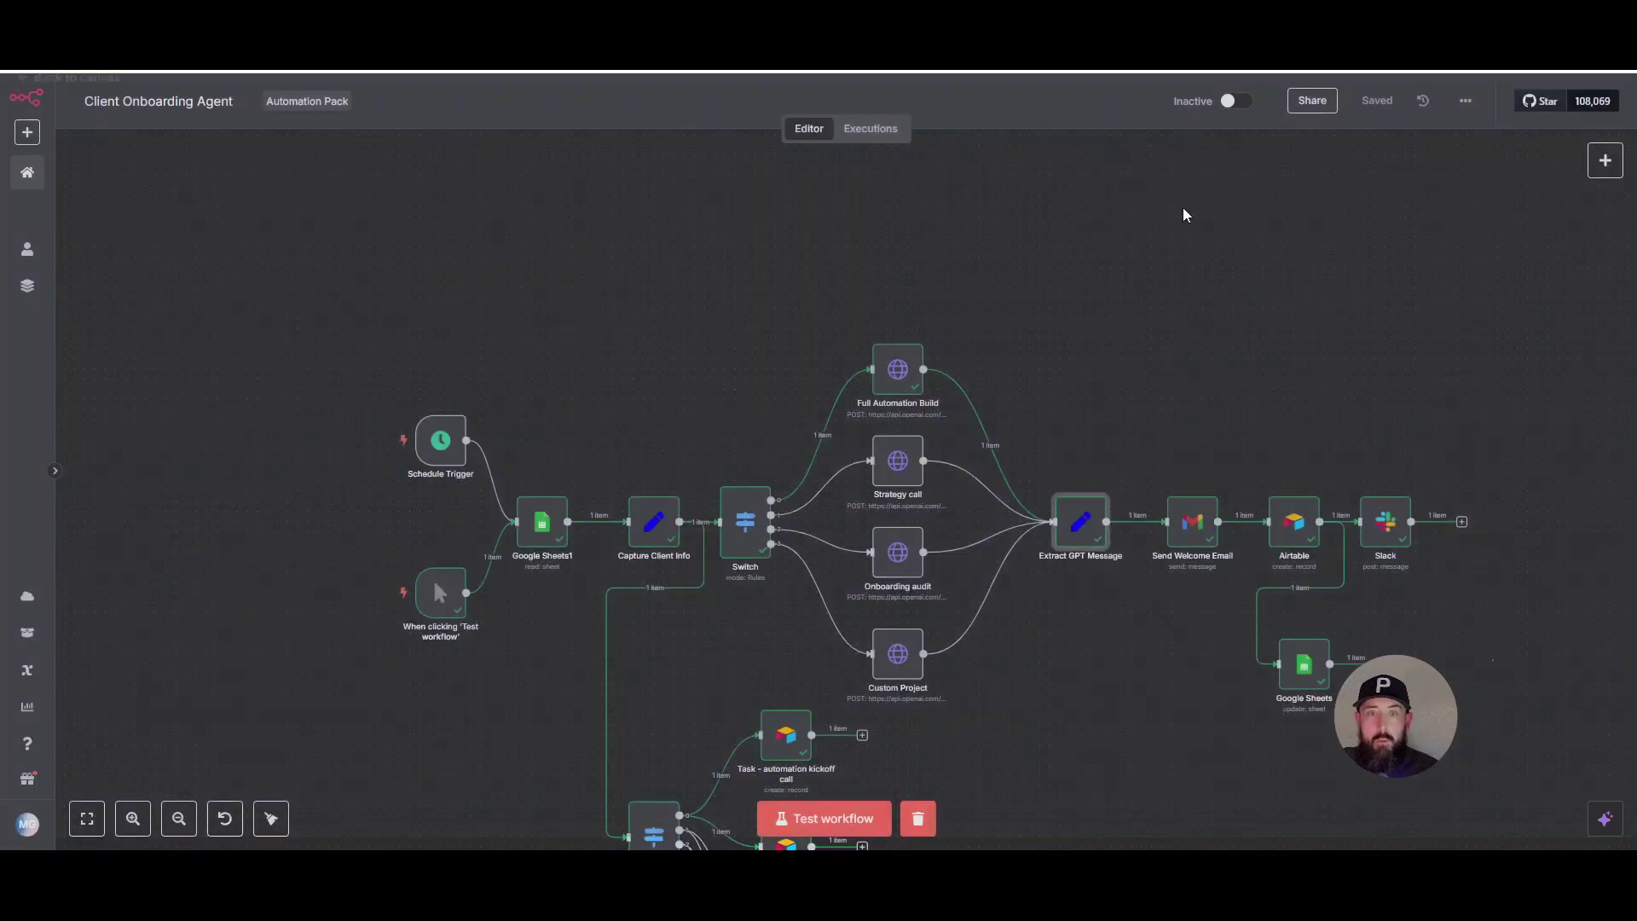
pyautogui.click(1188, 529)
pyautogui.press('Return')
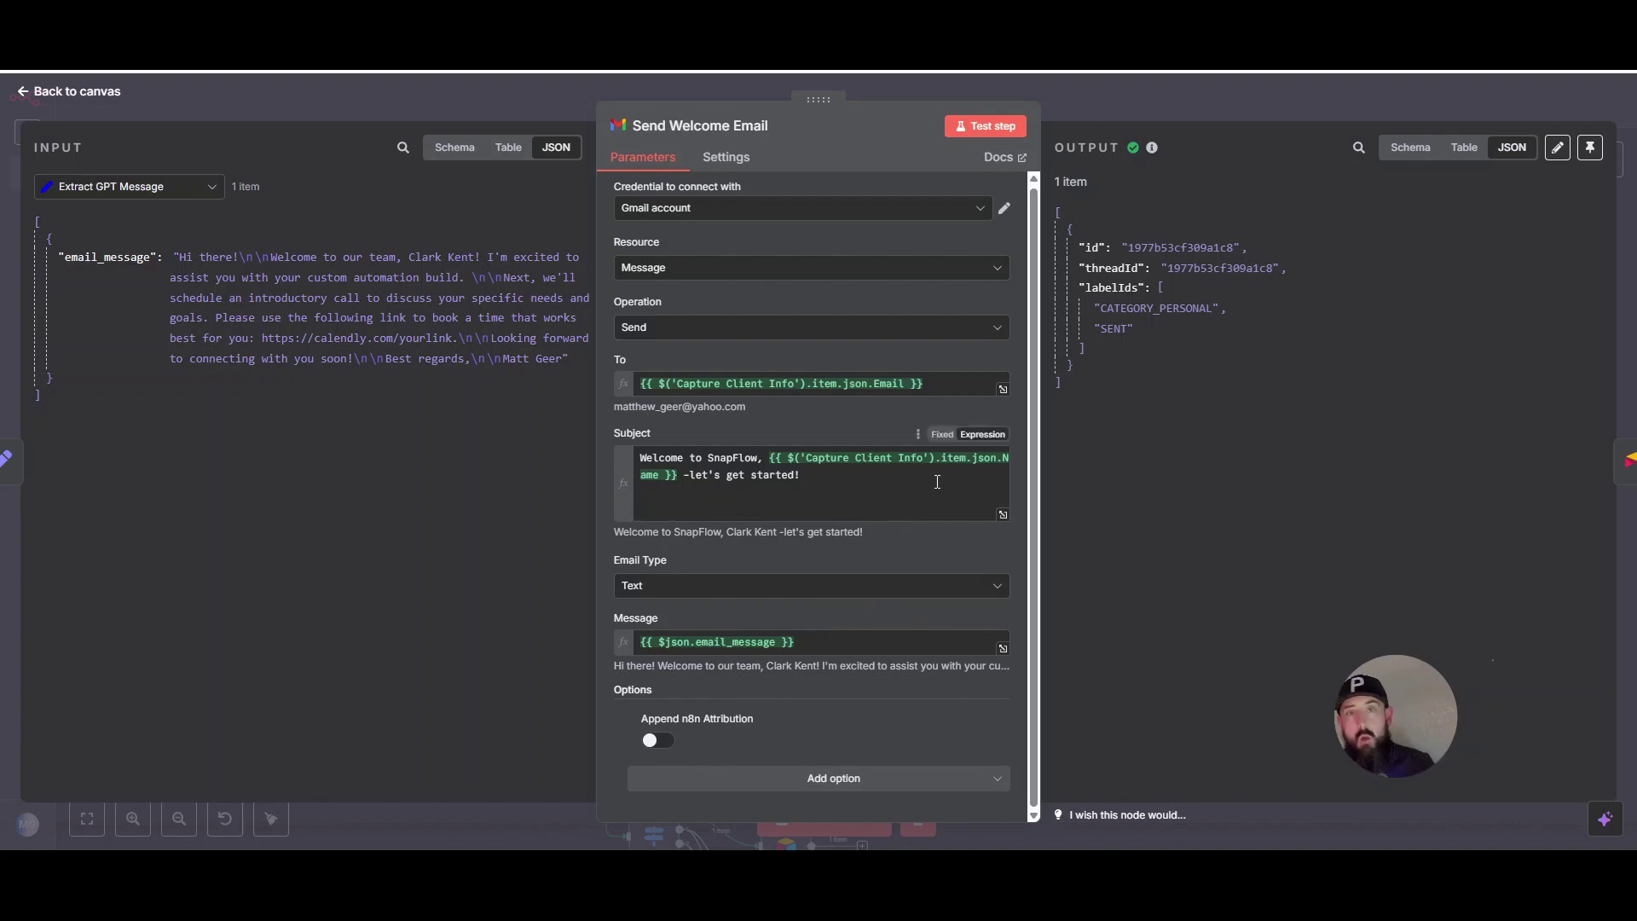
pyautogui.click(1250, 101)
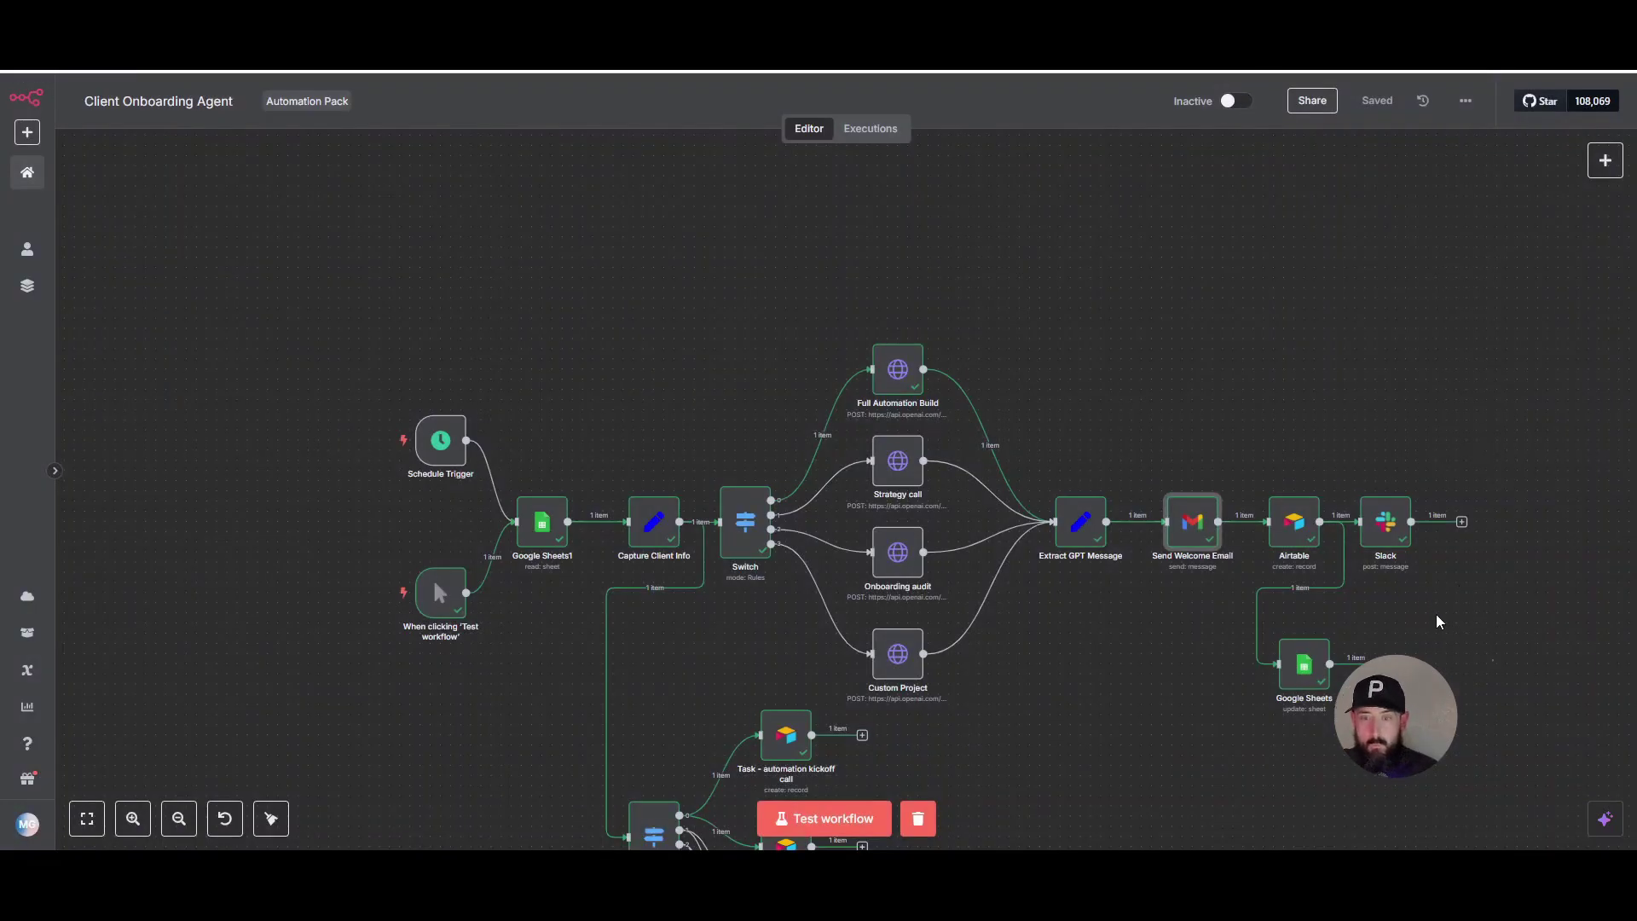
pyautogui.scroll(5, 1448, 603)
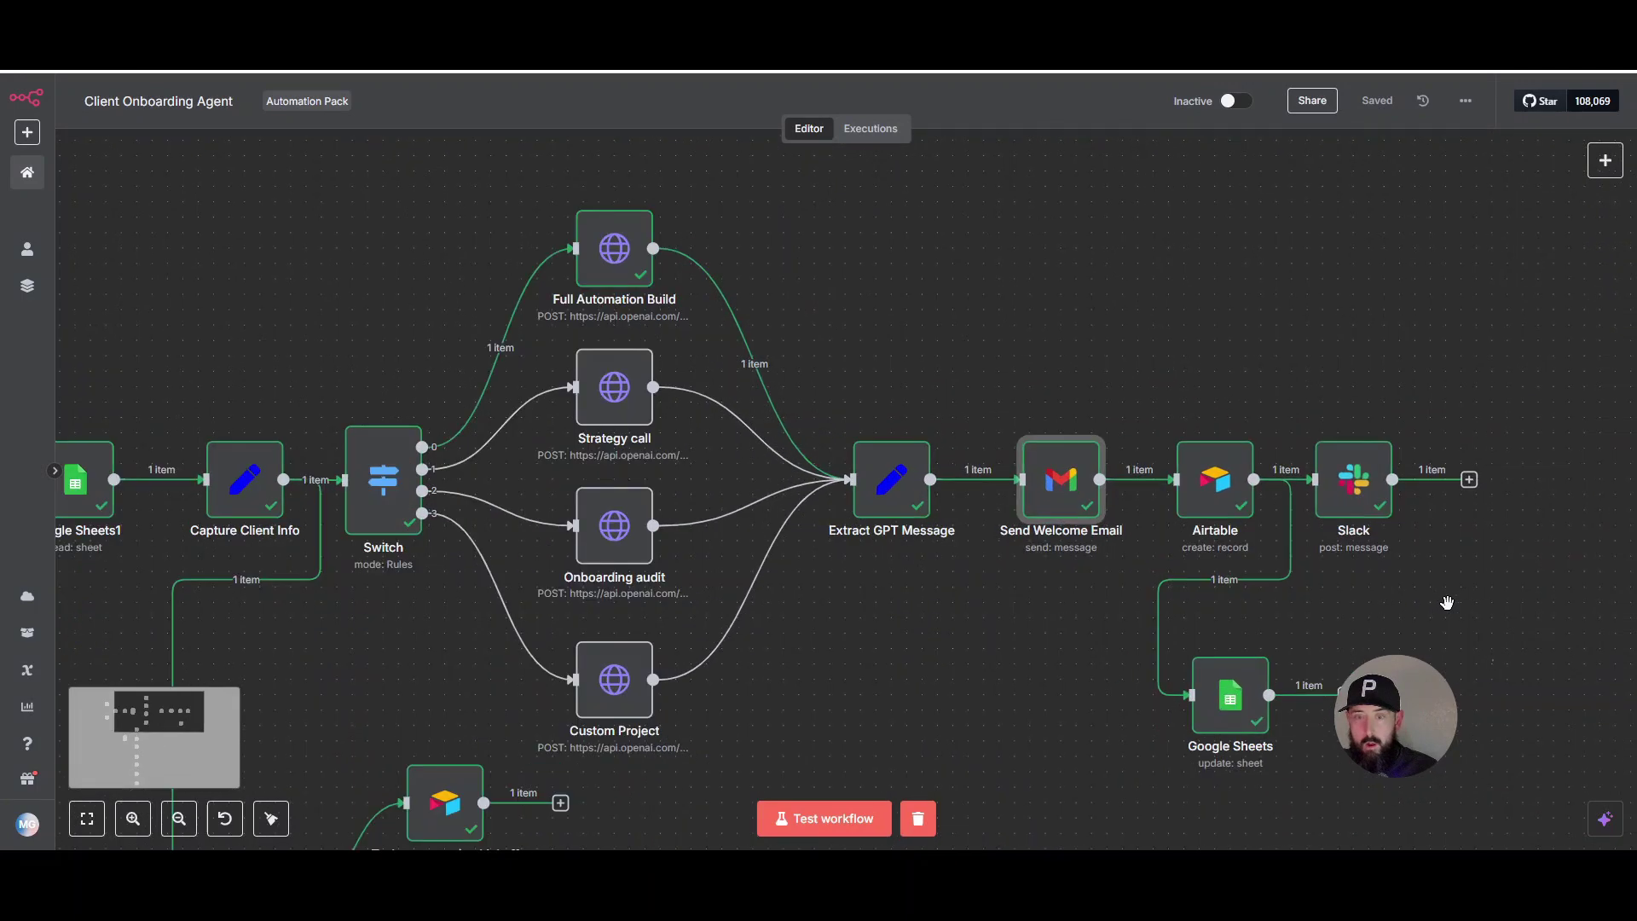
pyautogui.click(1192, 472)
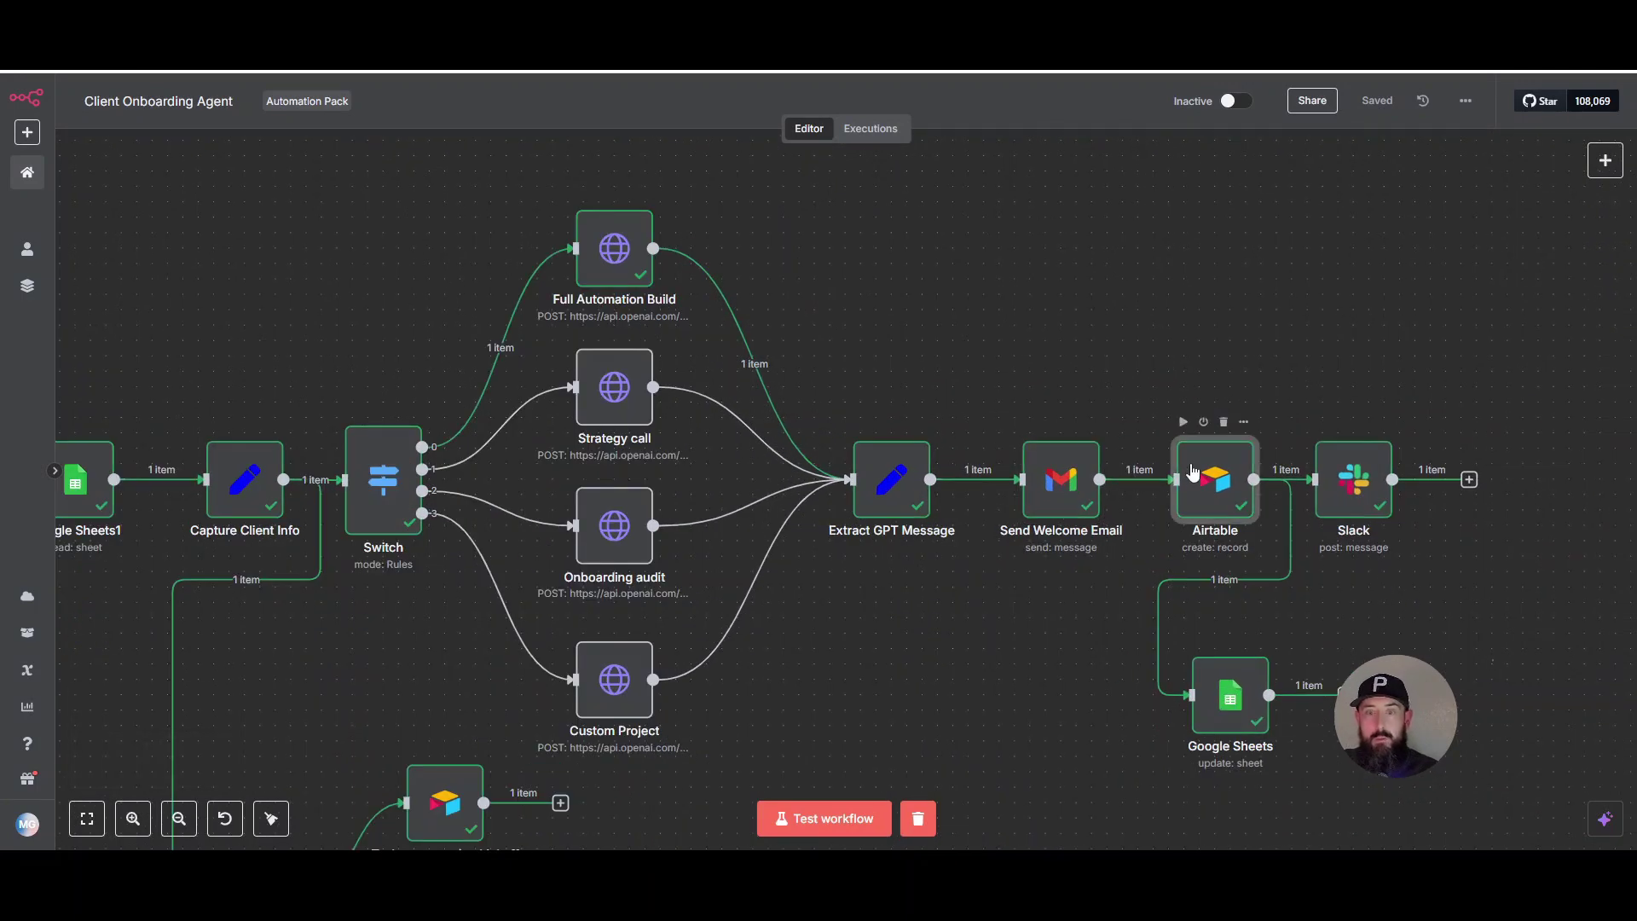
pyautogui.doubleClick(1192, 472)
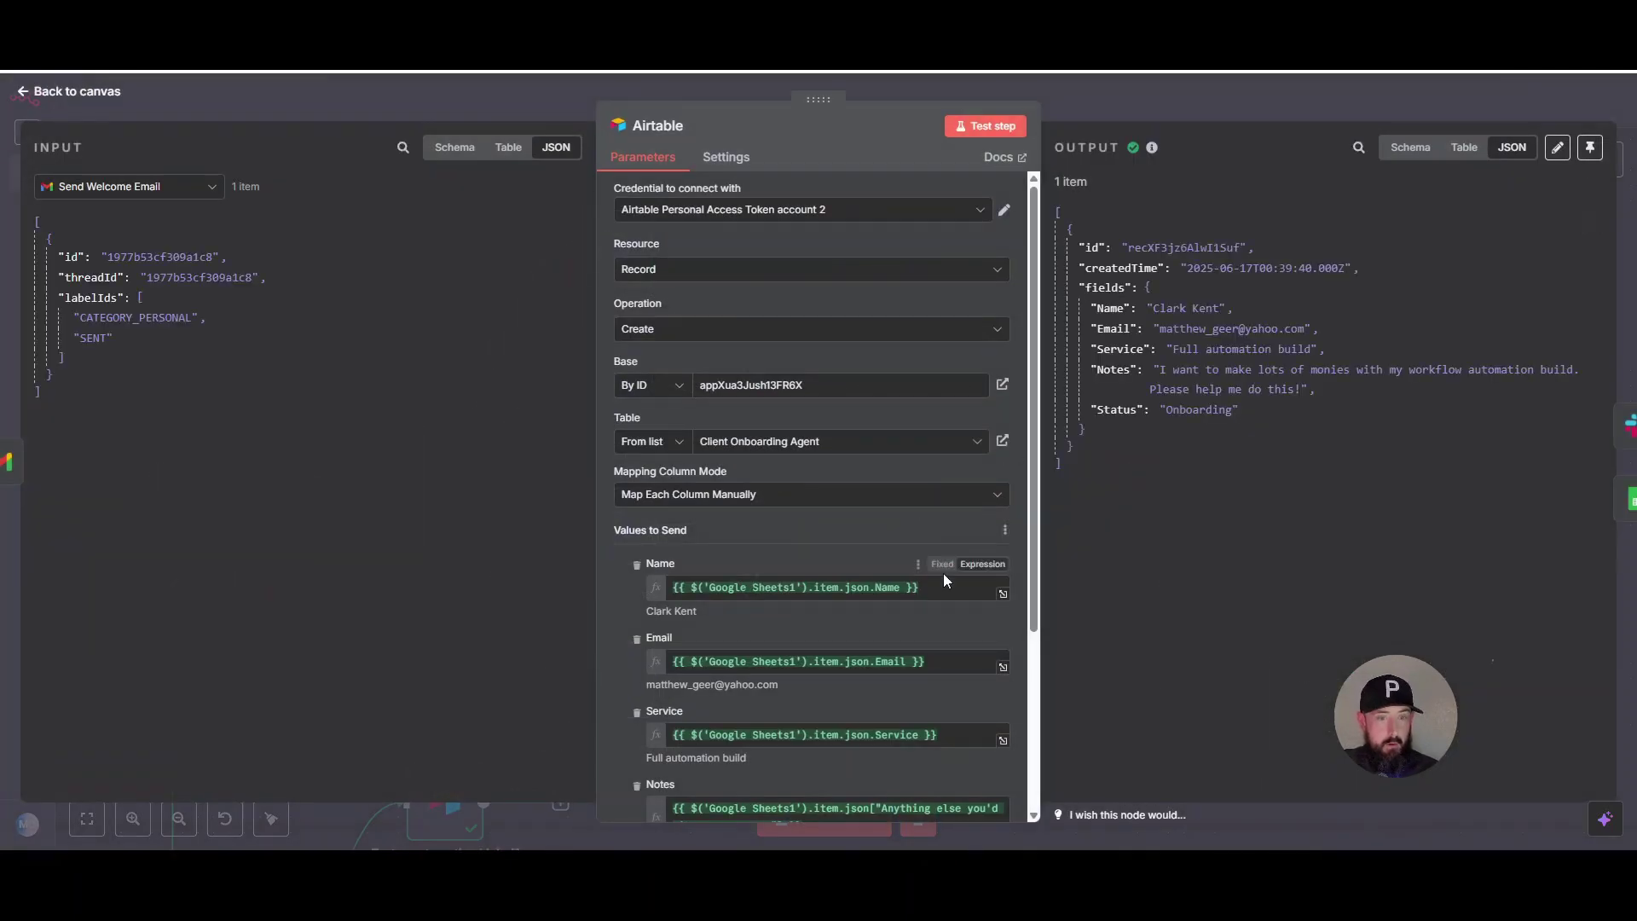
pyautogui.scroll(-3, 797, 549)
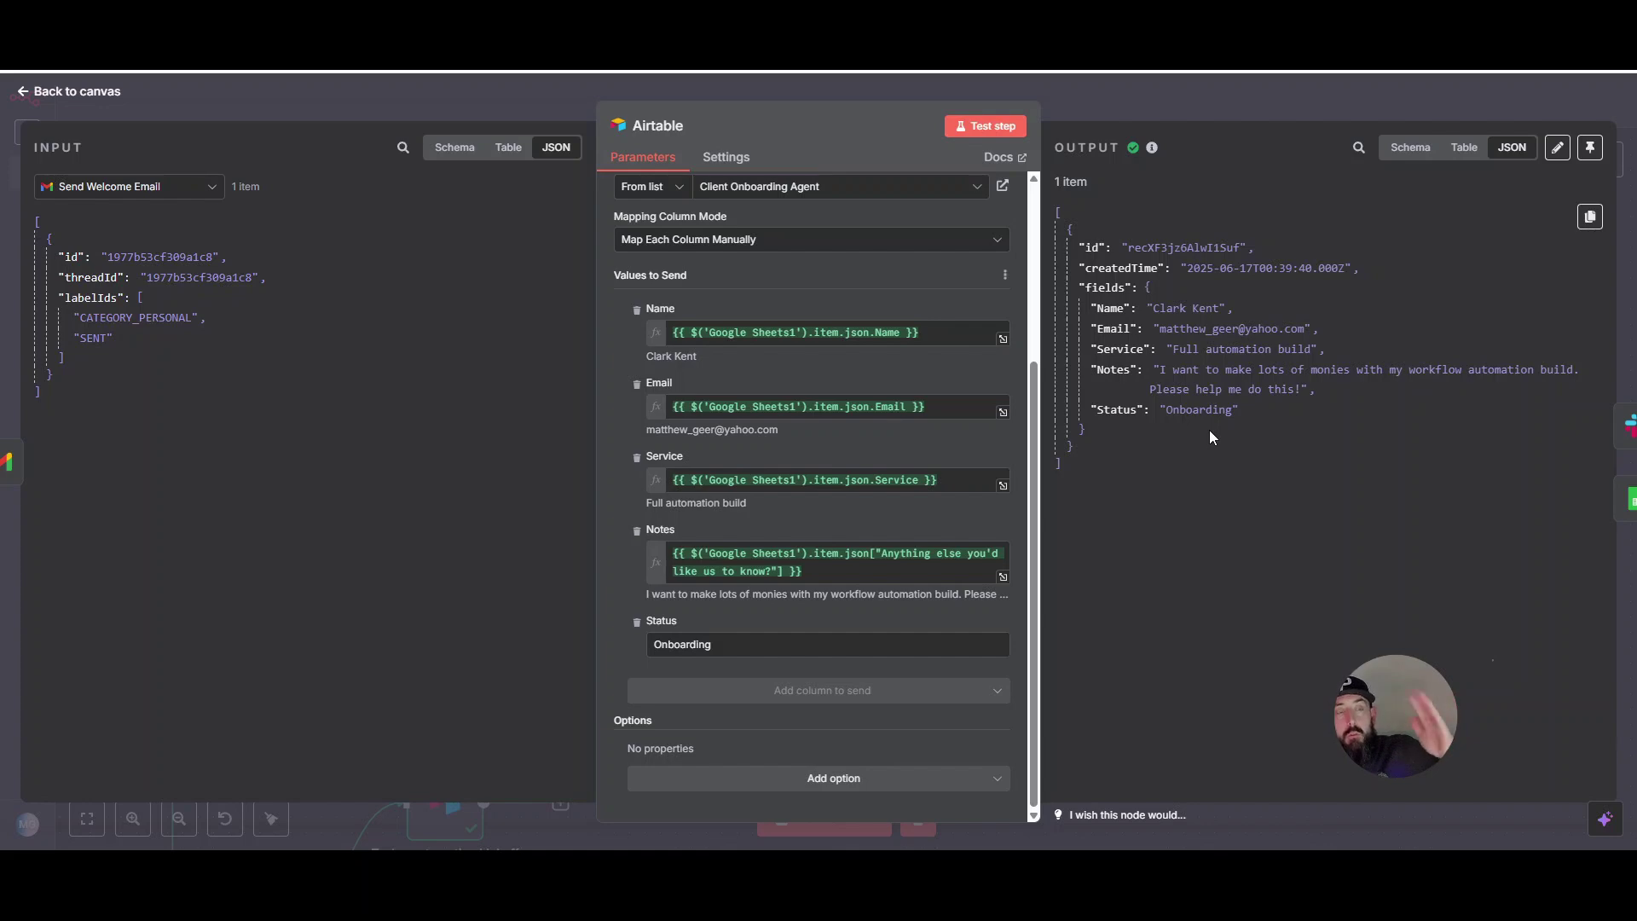
pyautogui.click(1143, 88)
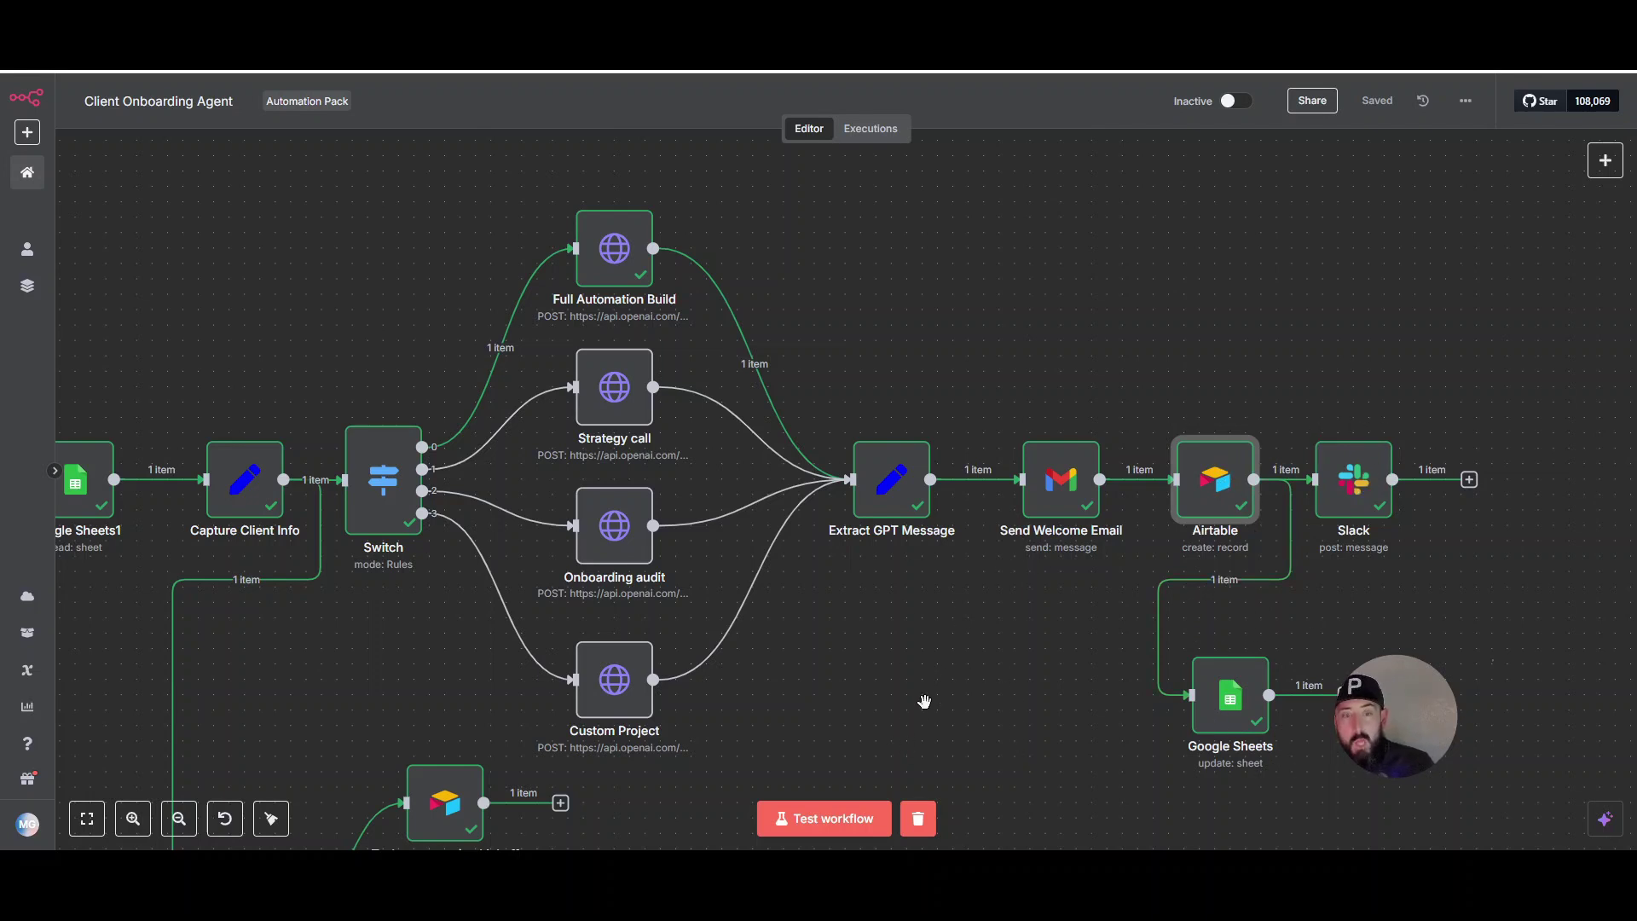
# - Pan across the workflow's trigger and right-hand nodes, then switch to the Airtable base
pyautogui.moveTo(918, 696); pyautogui.dragTo(1246, 630)
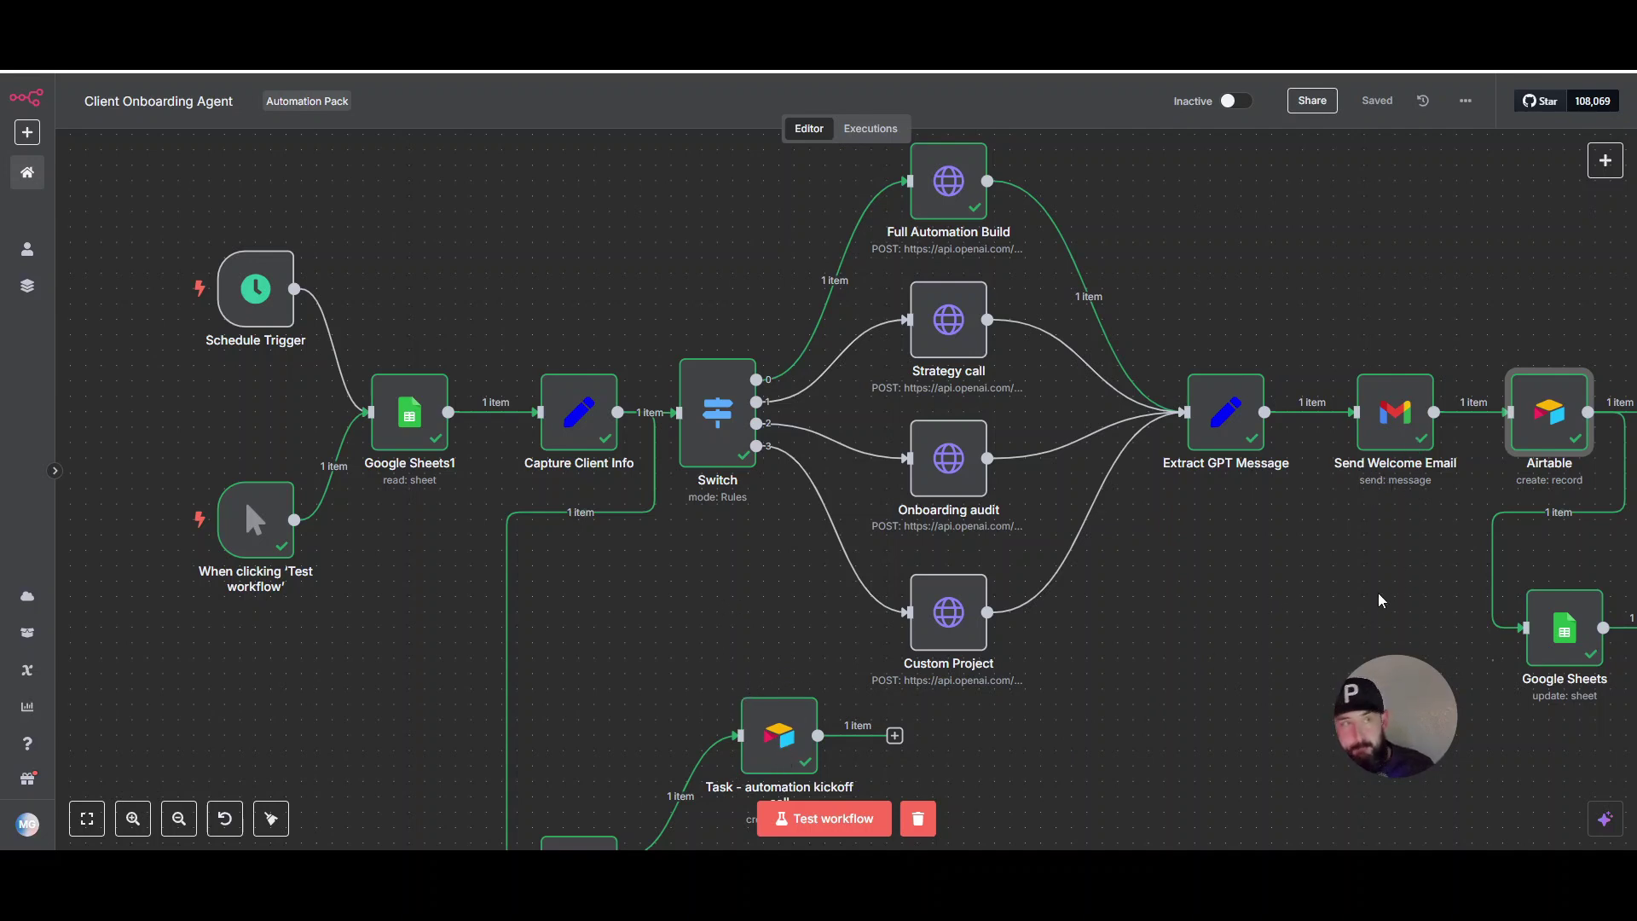
pyautogui.moveTo(1312, 641); pyautogui.dragTo(1003, 683)
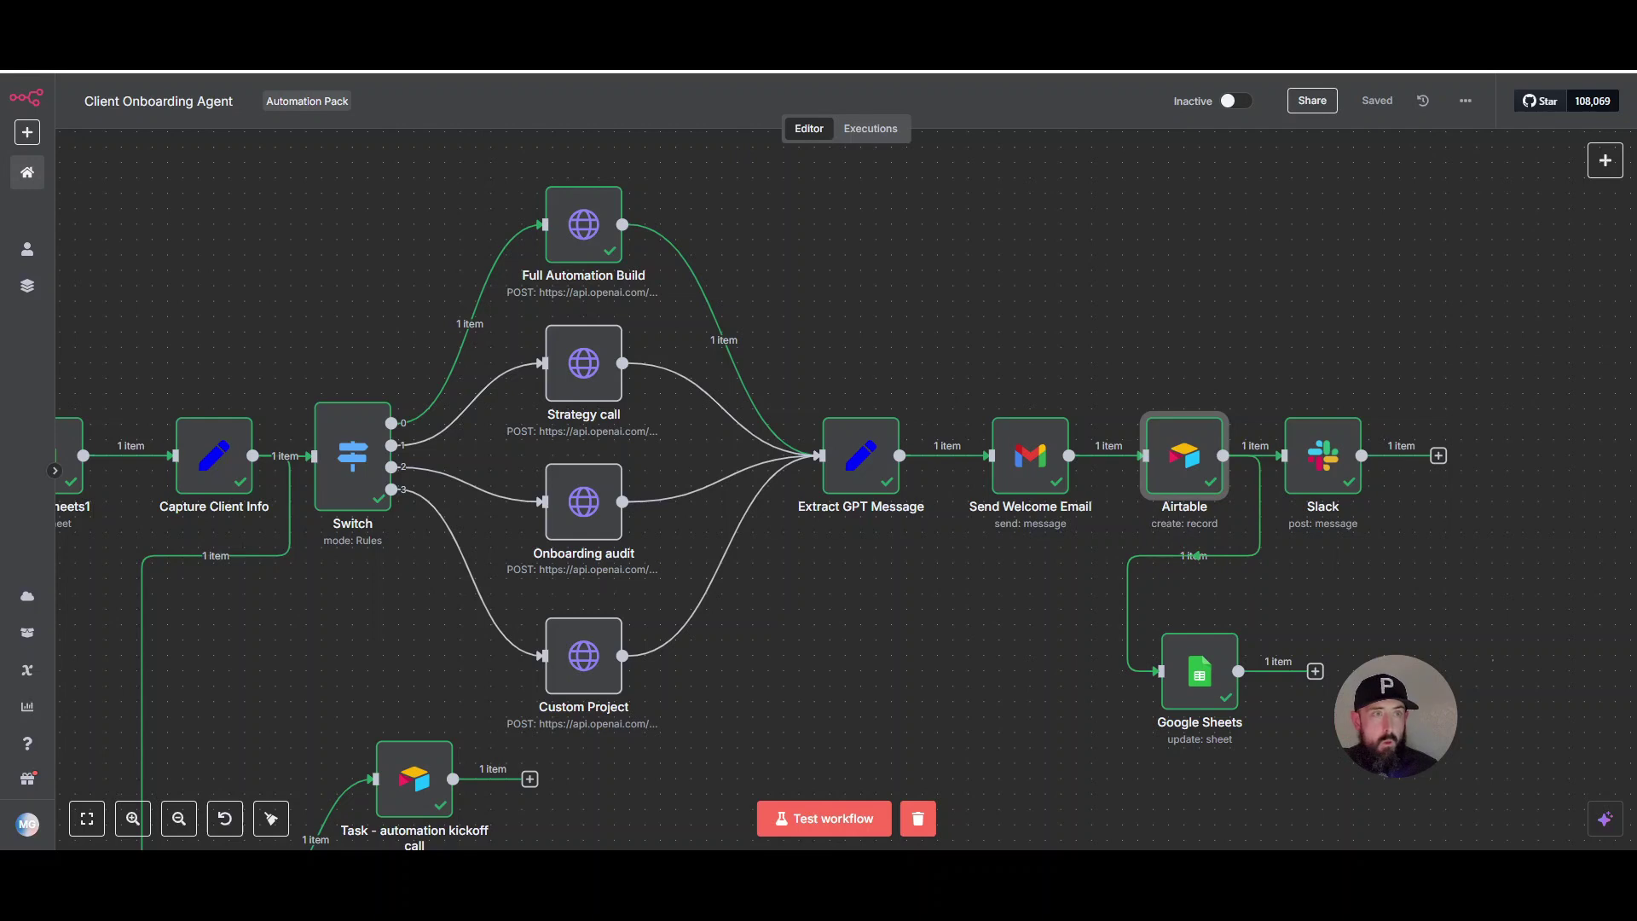
pyautogui.hotkey('ctrl', 'Tab')
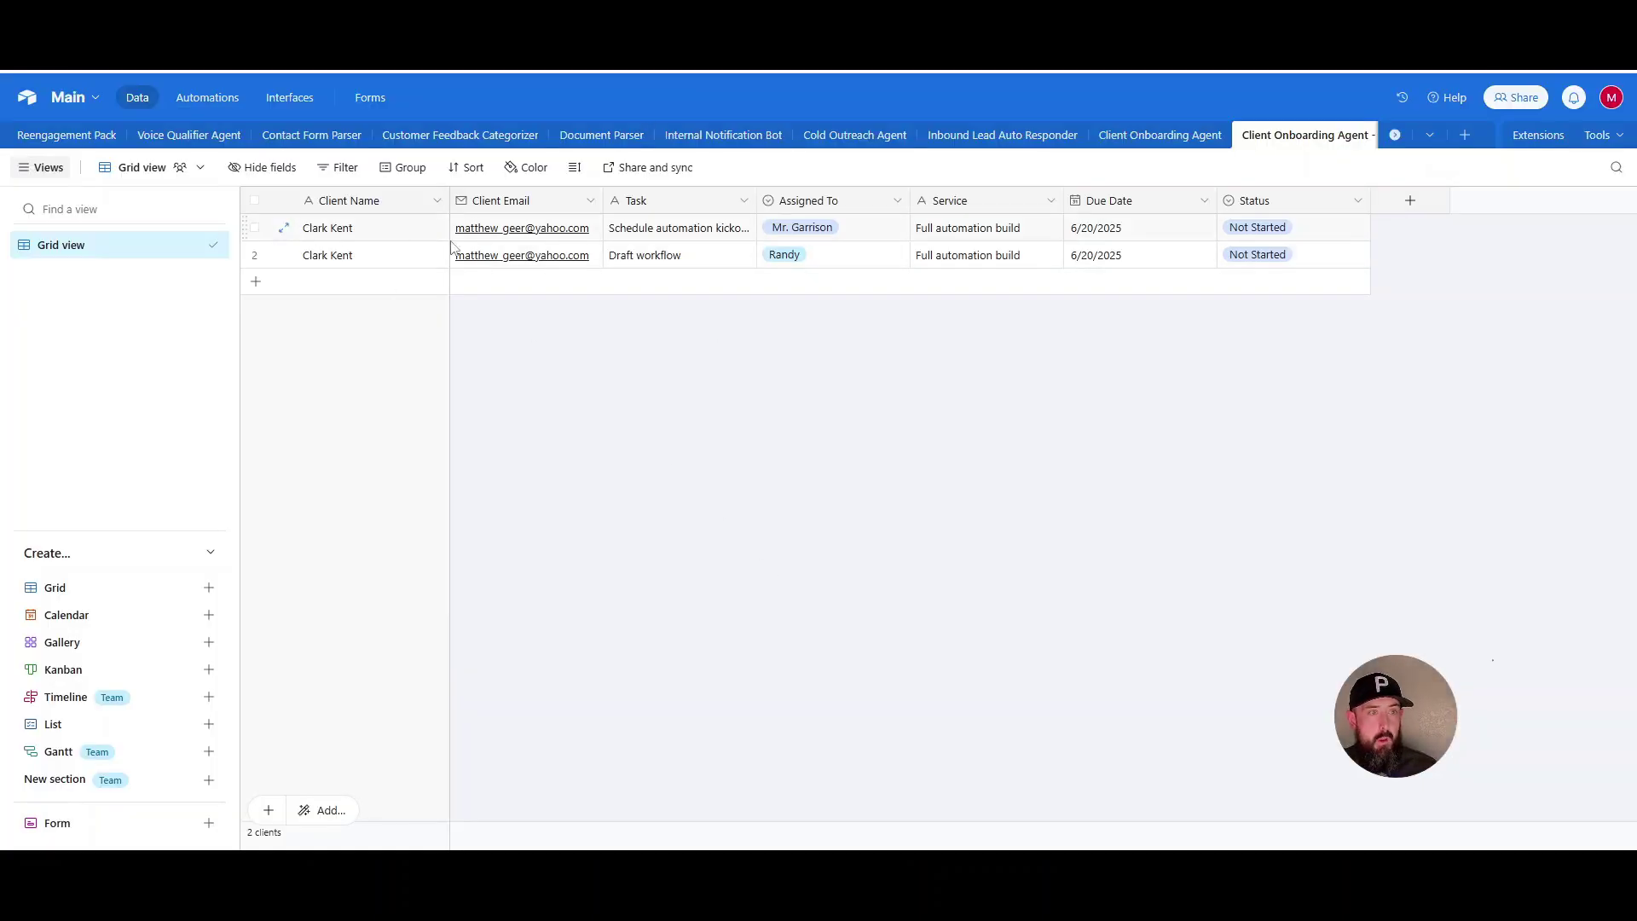
# - Open the Client Onboarding Agent table showing the new Full automation build client record
pyautogui.click(1140, 139)
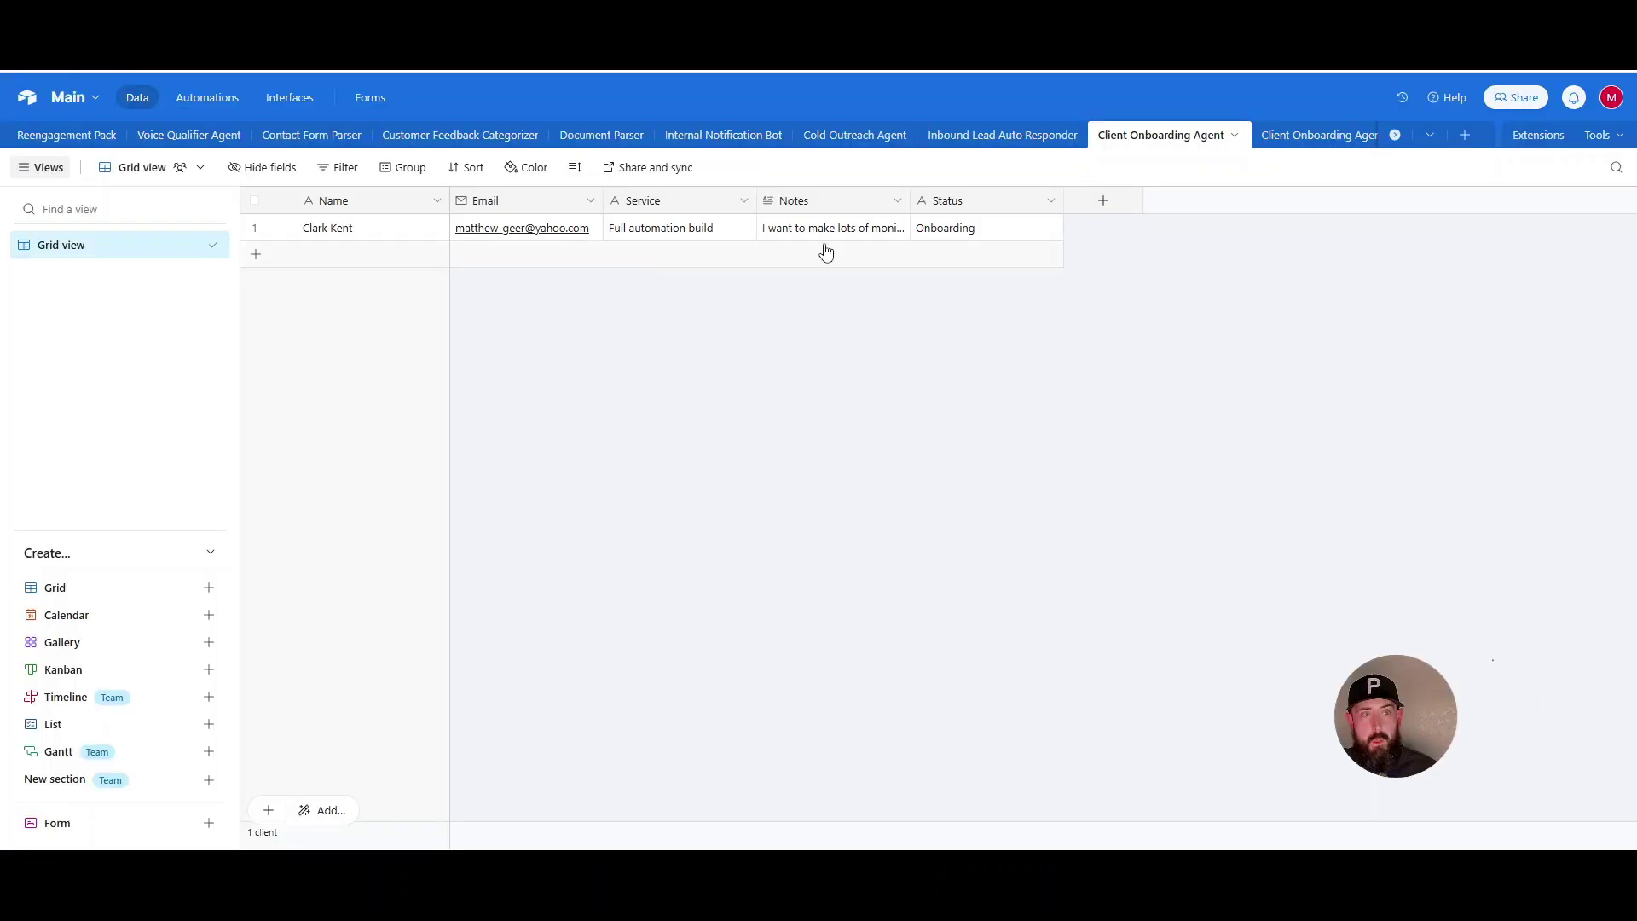
# - Open the onboarding task table to review the two Not Started tasks
pyautogui.click(1299, 139)
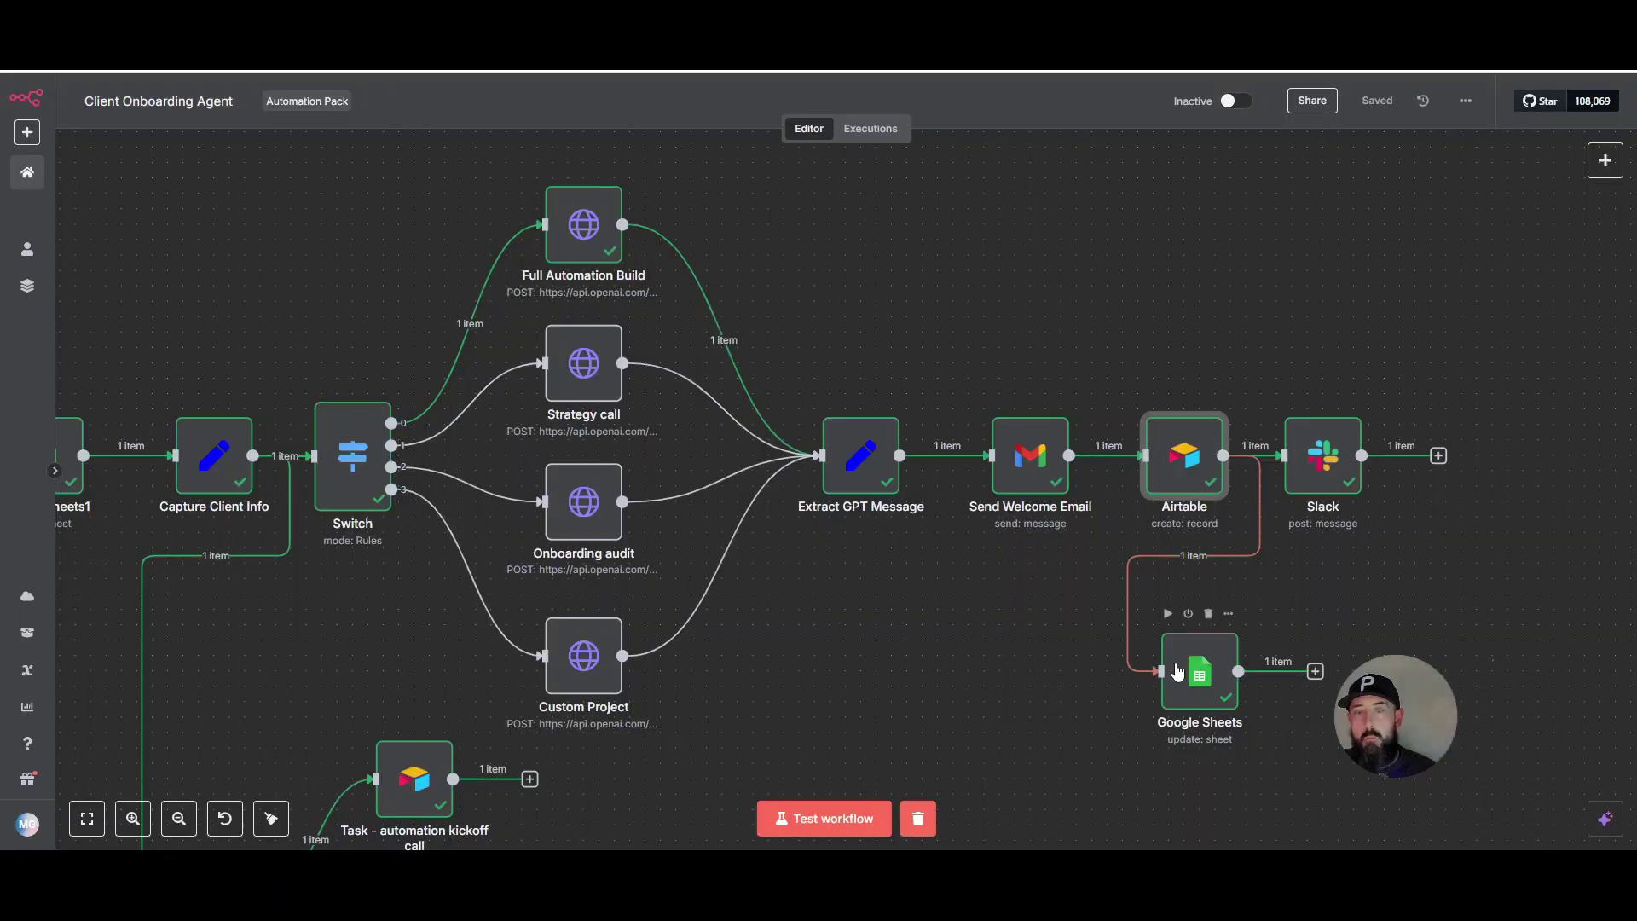
pyautogui.doubleClick(1192, 682)
pyautogui.scroll(-5, 730, 412)
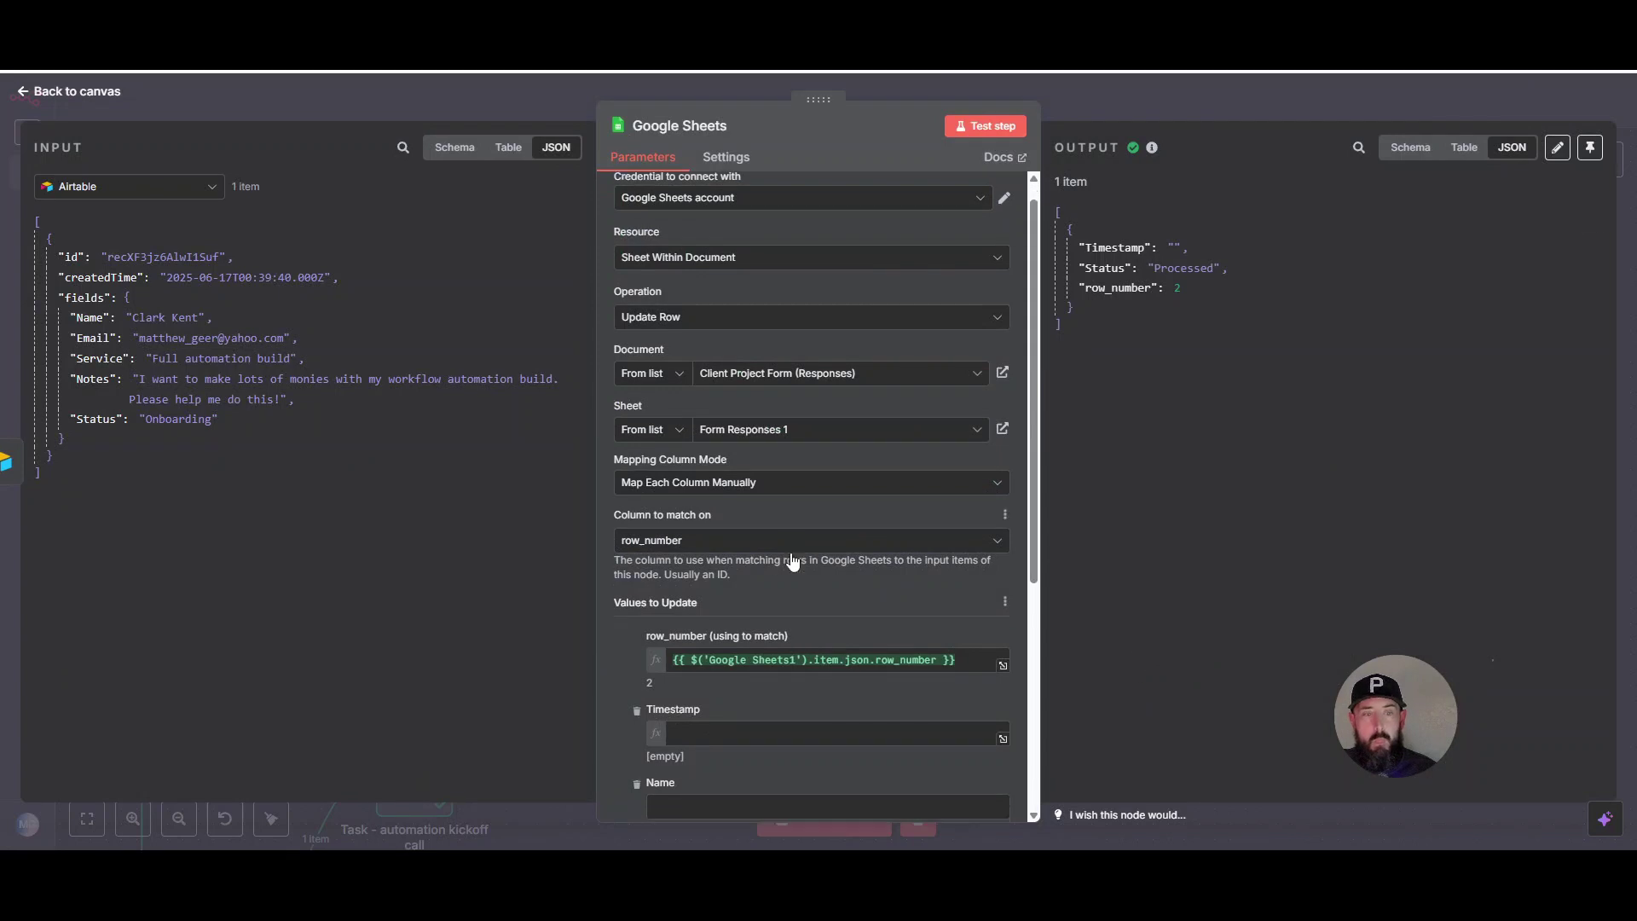
pyautogui.scroll(-3, 844, 440)
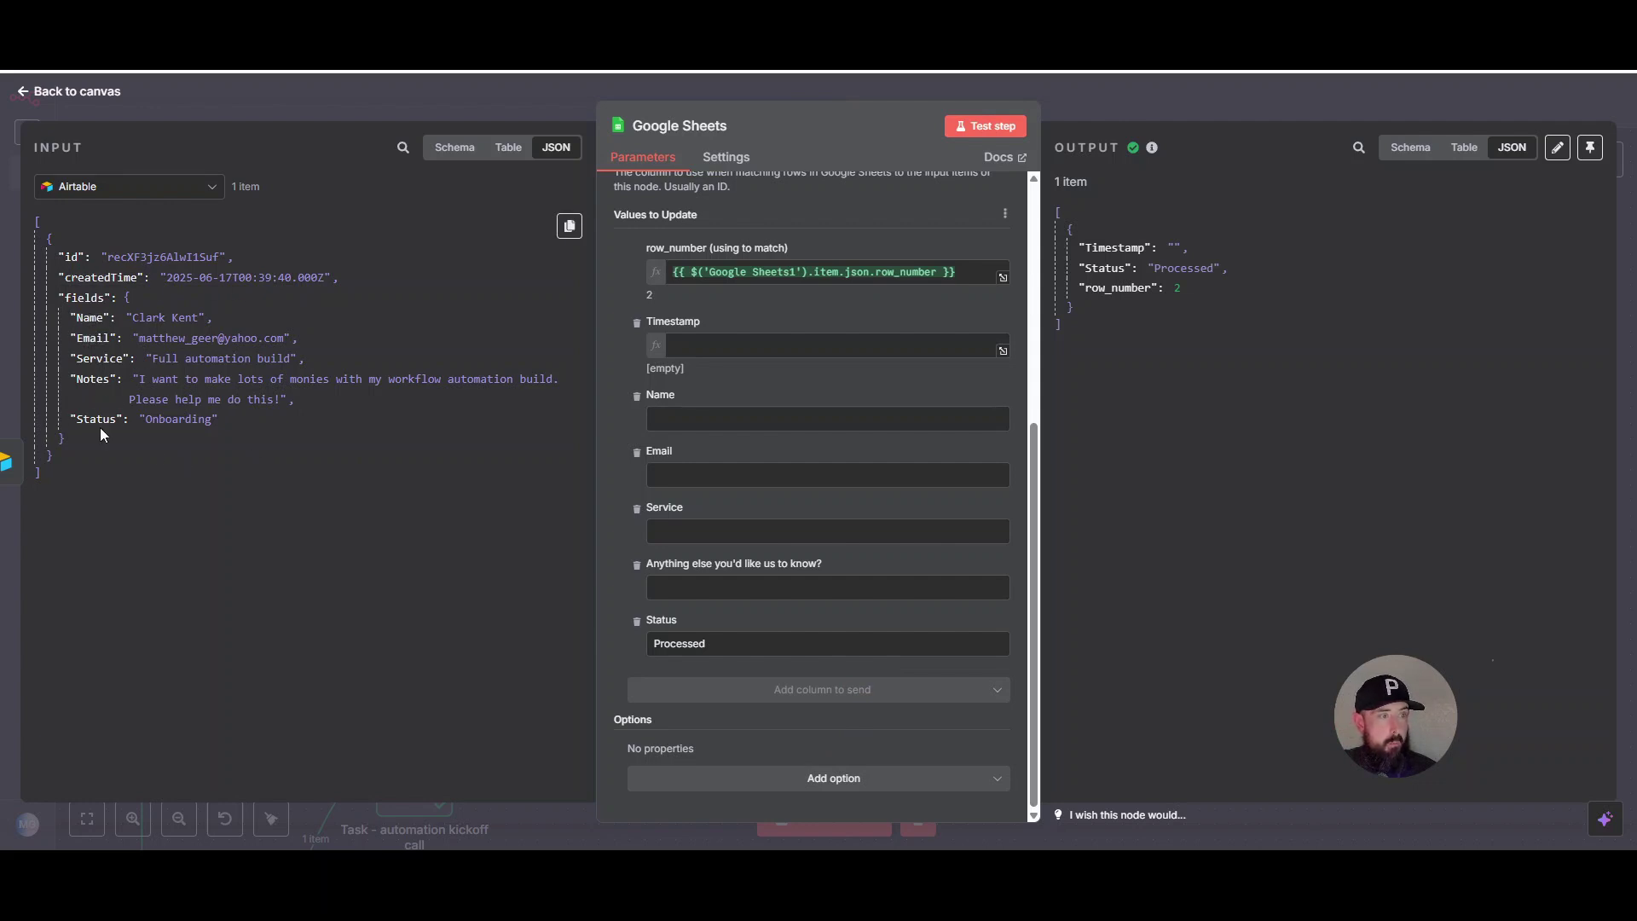
pyautogui.click(137, 187)
pyautogui.scroll(-3, 165, 445)
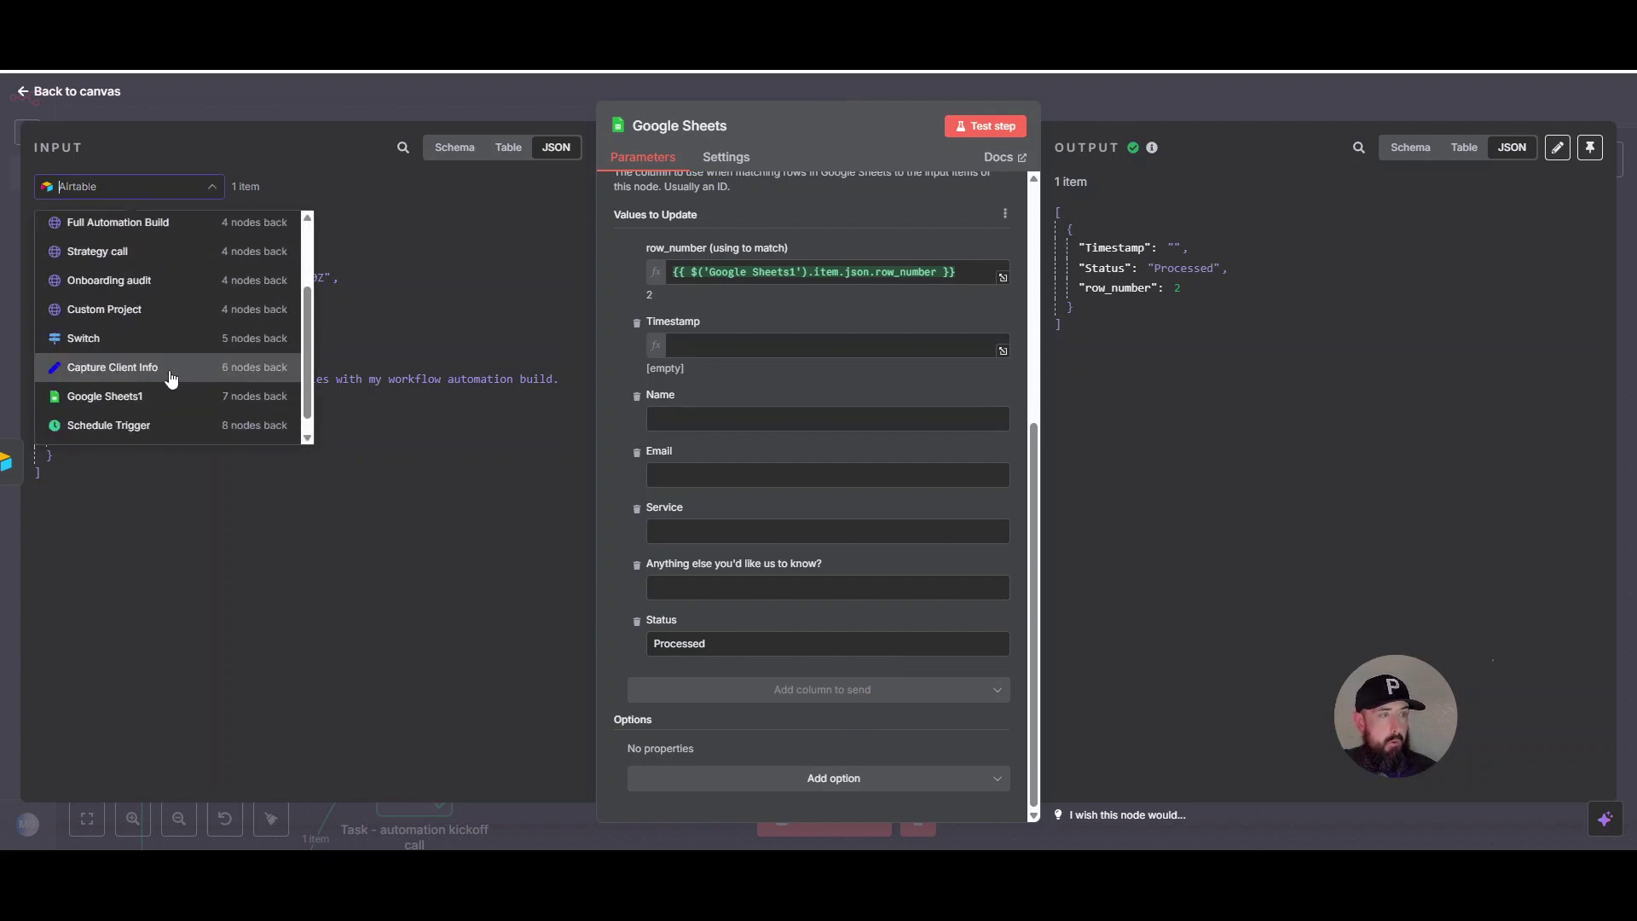
pyautogui.click(146, 369)
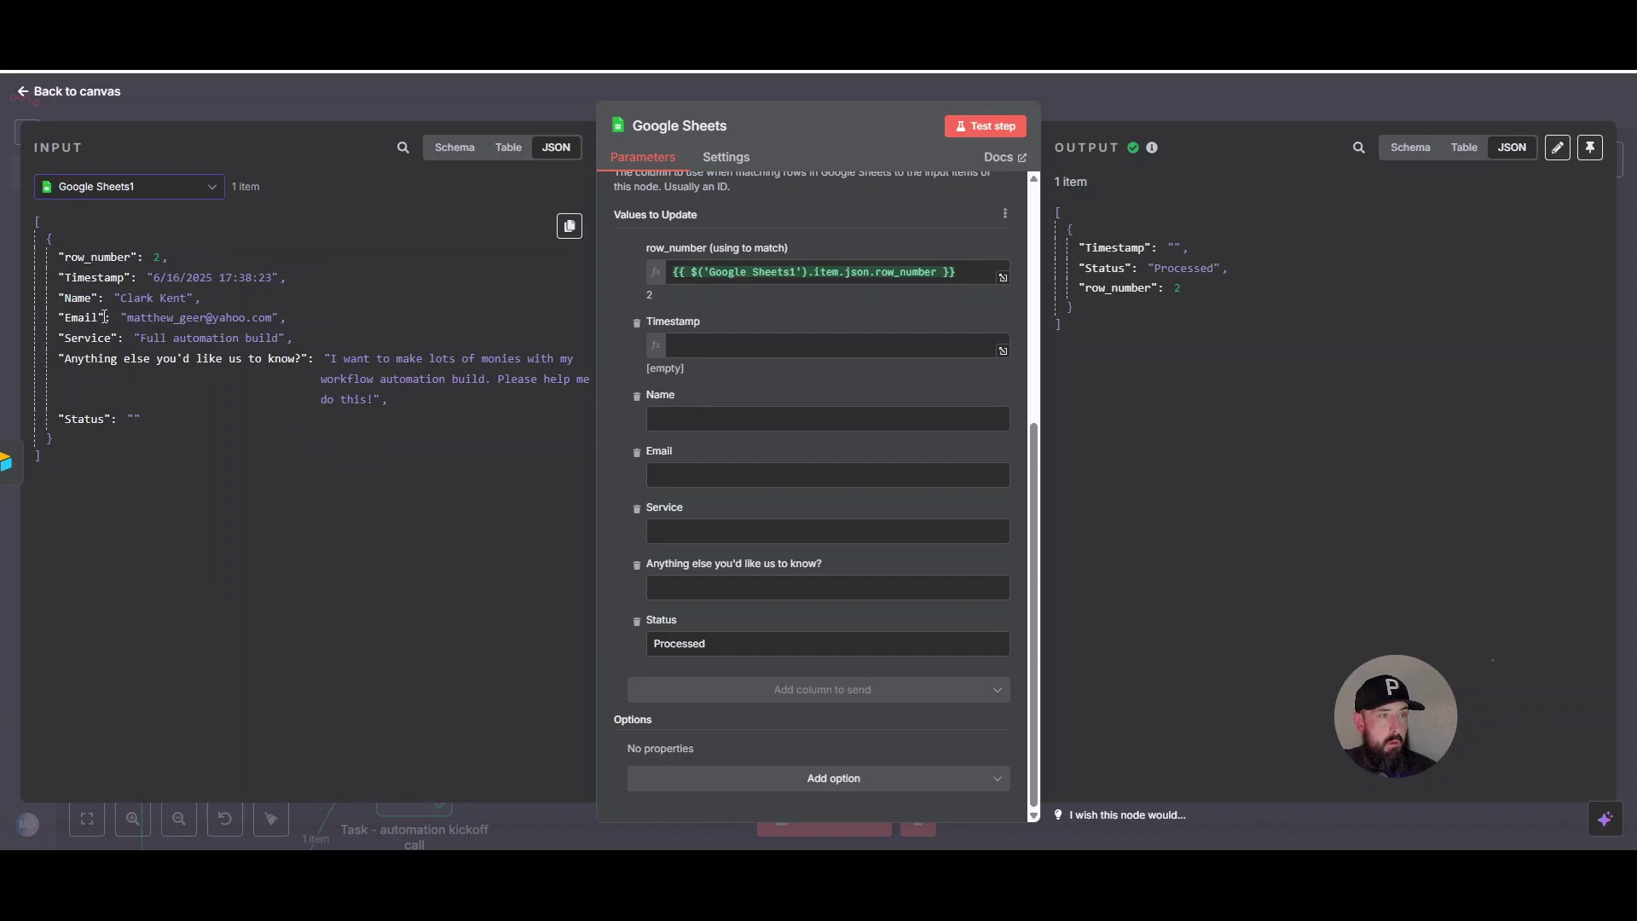
pyautogui.scroll(3, 724, 284)
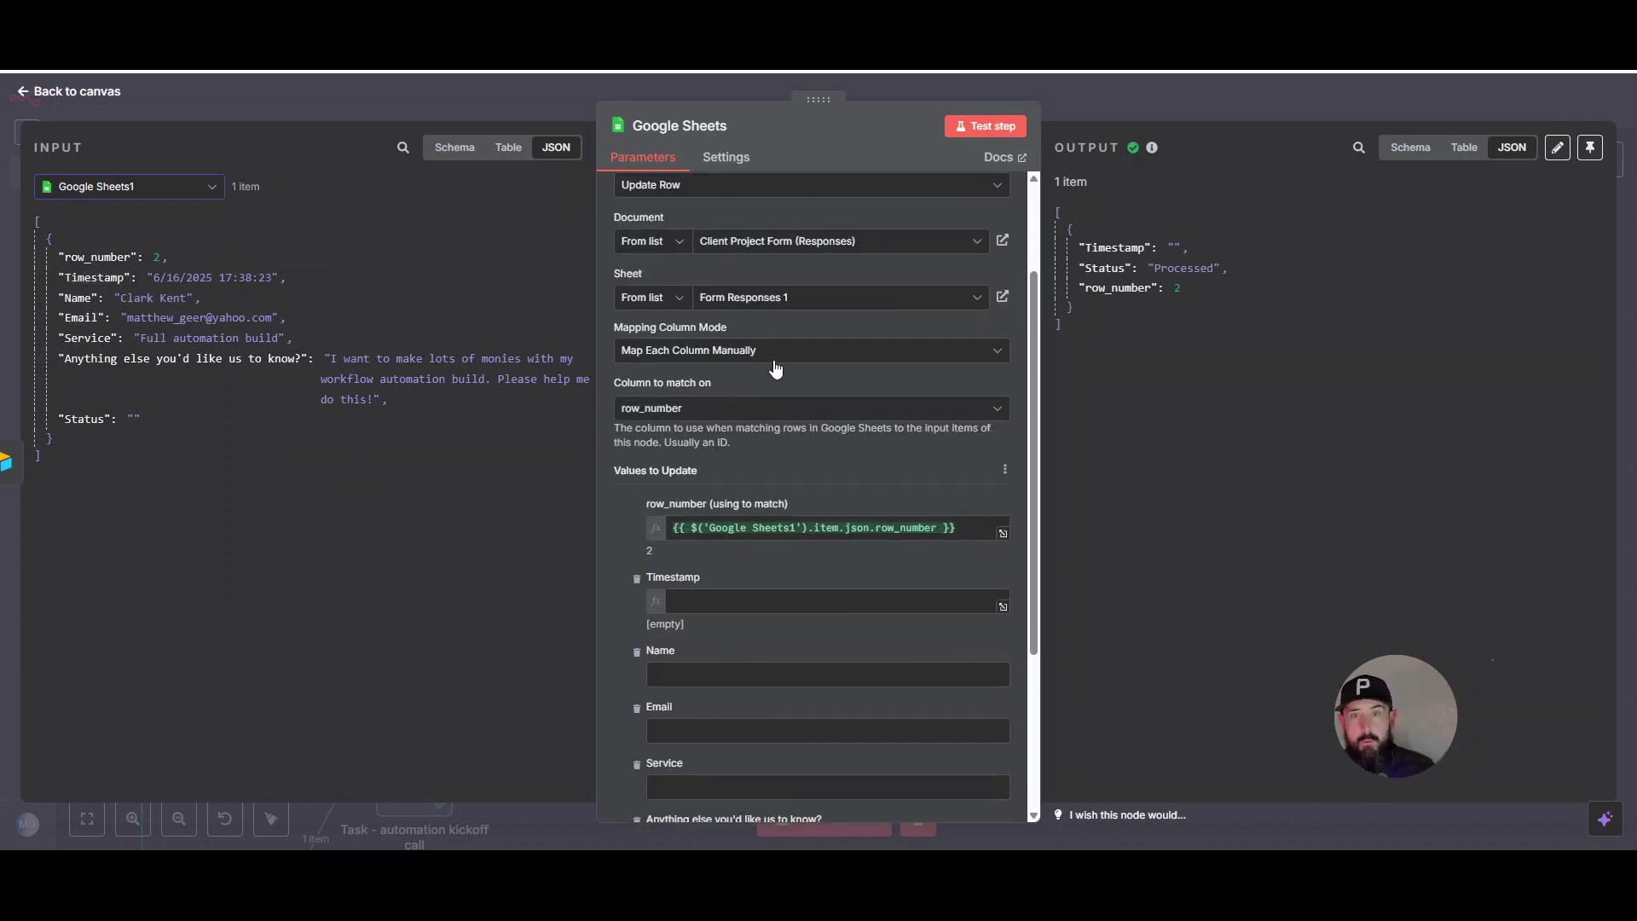
pyautogui.scroll(-3, 887, 502)
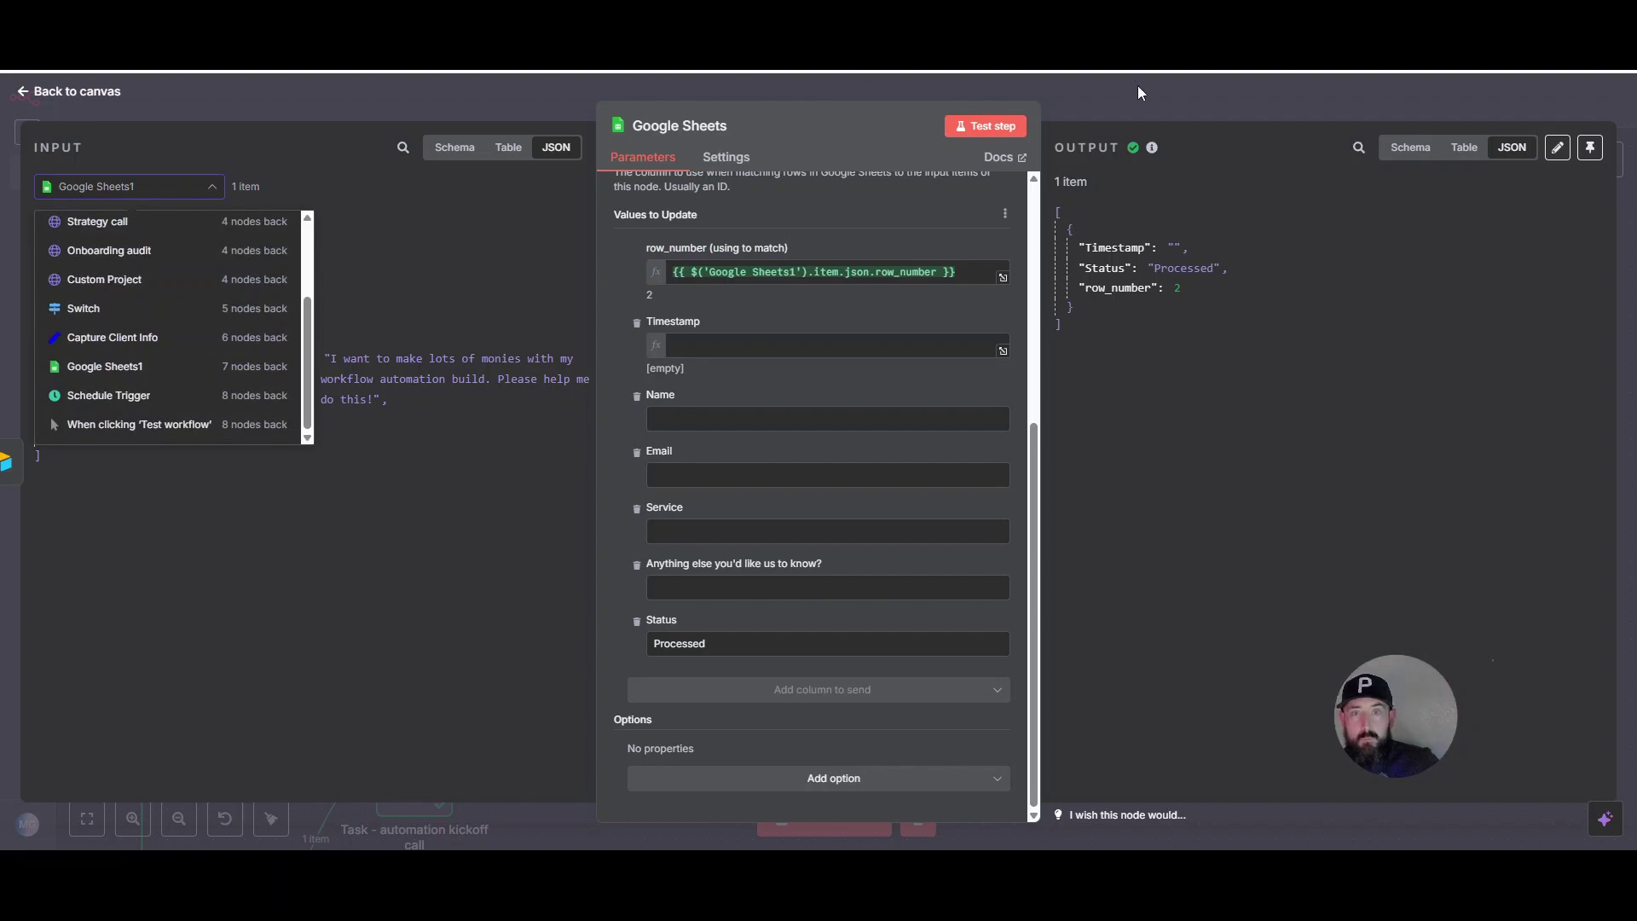
pyautogui.click(1140, 91)
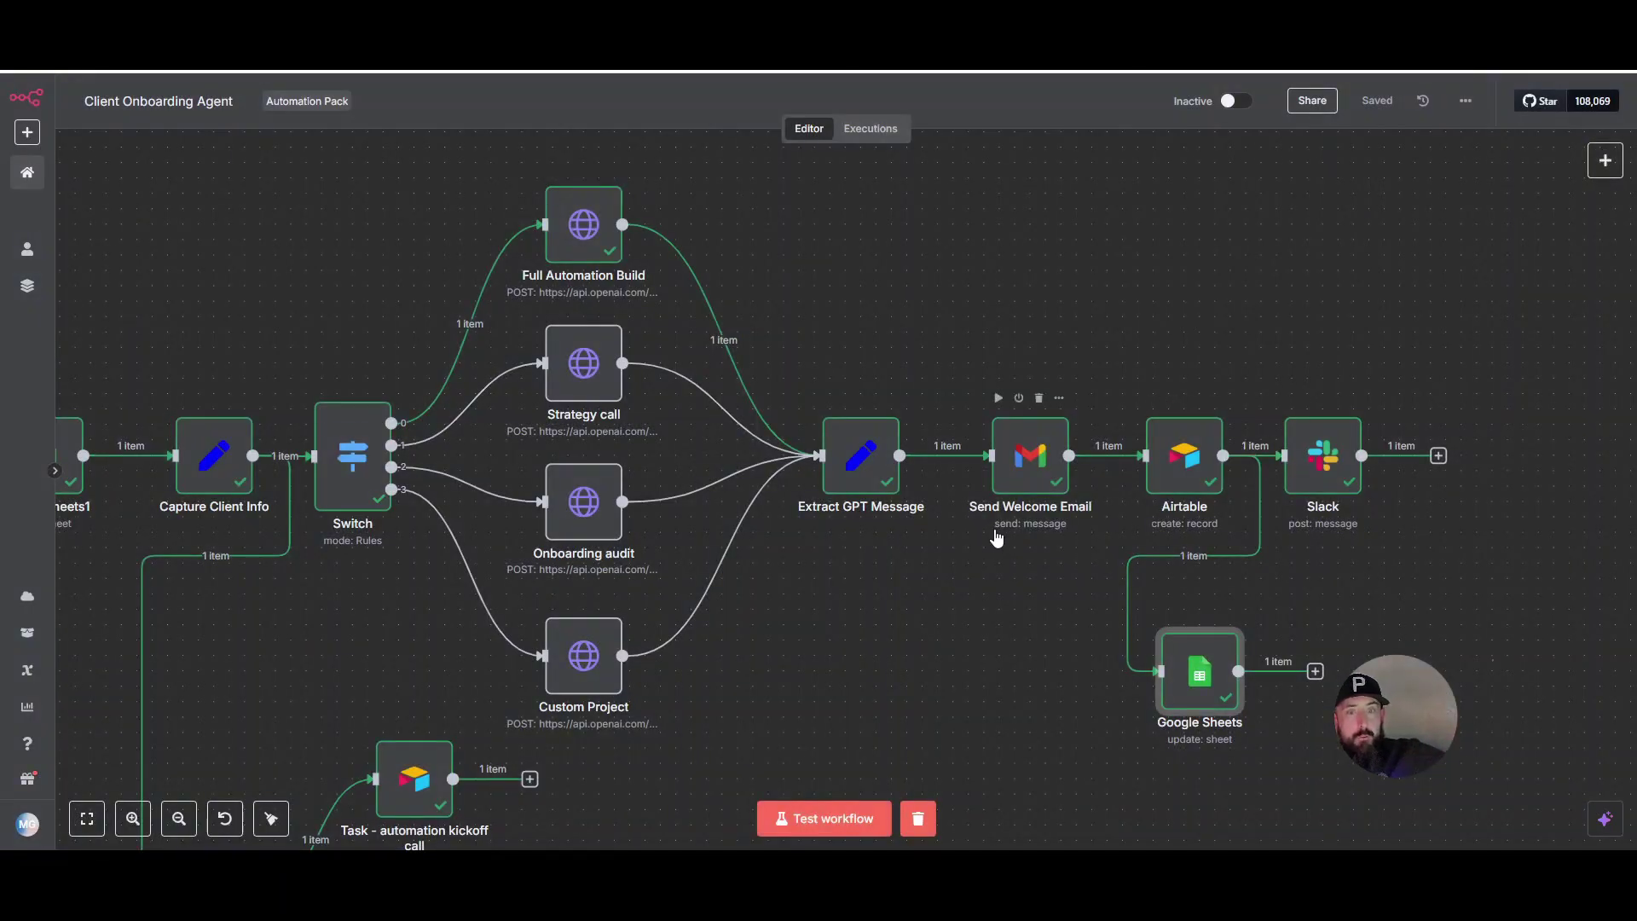
# - Zoom out on the n8n canvas and bring up the Airtable table of the two Full automation build tasks
pyautogui.scroll(-3, 980, 571)
pyautogui.scroll(-4, 895, 651)
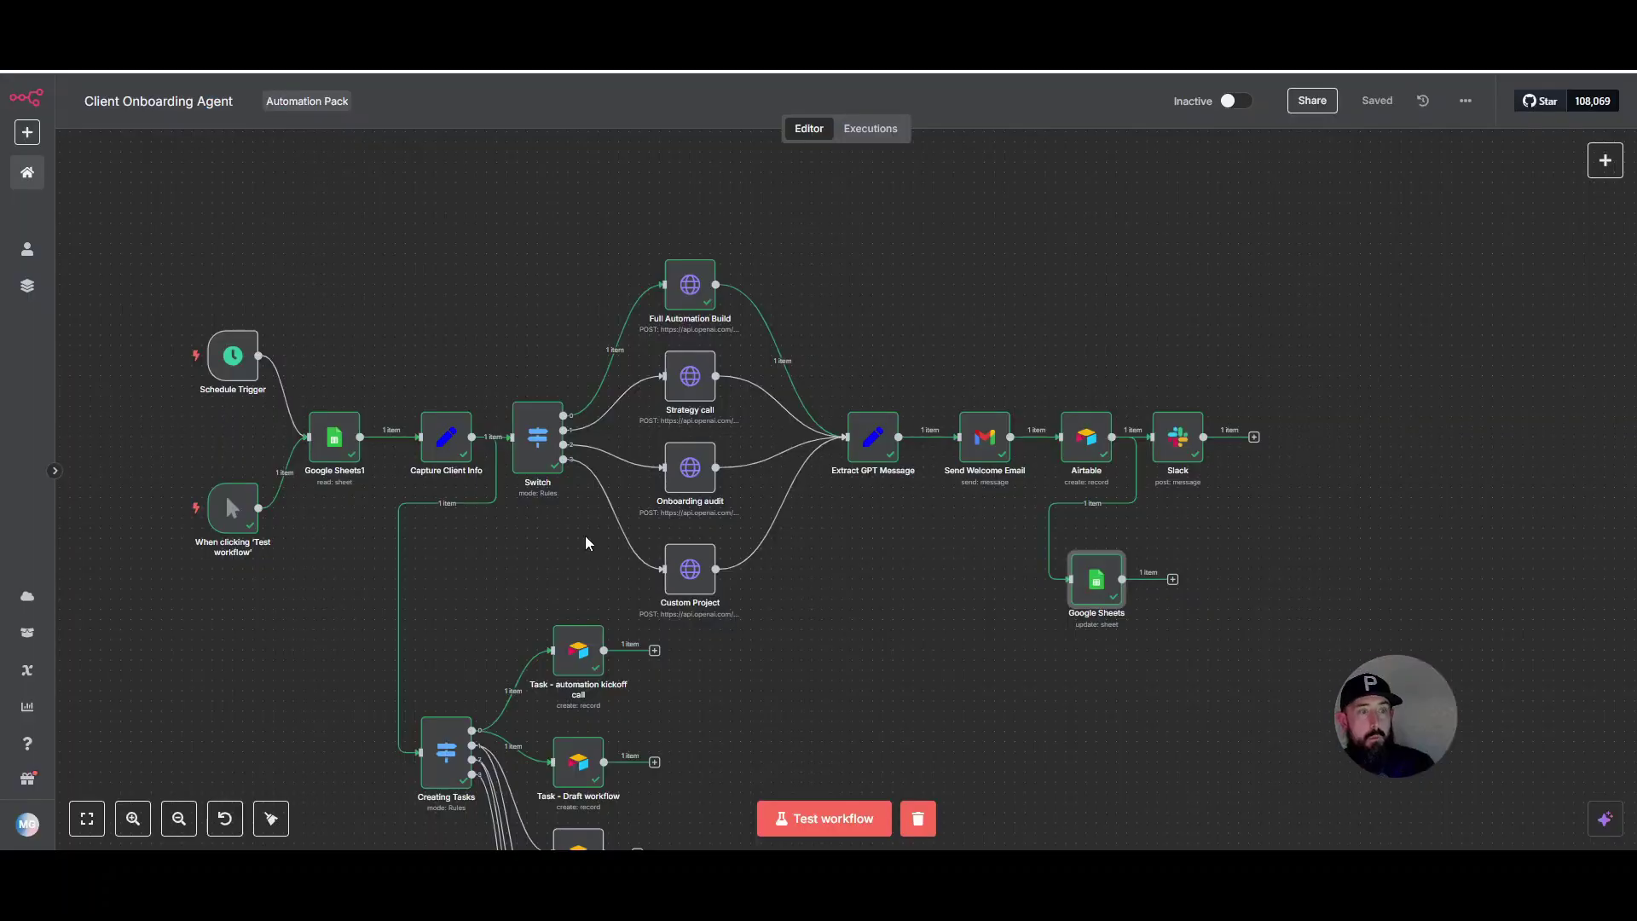
# - Return to the n8n canvas showing the Creating Tasks branch with kickoff-call and Draft workflow tasks
pyautogui.scroll(-5, 587, 544)
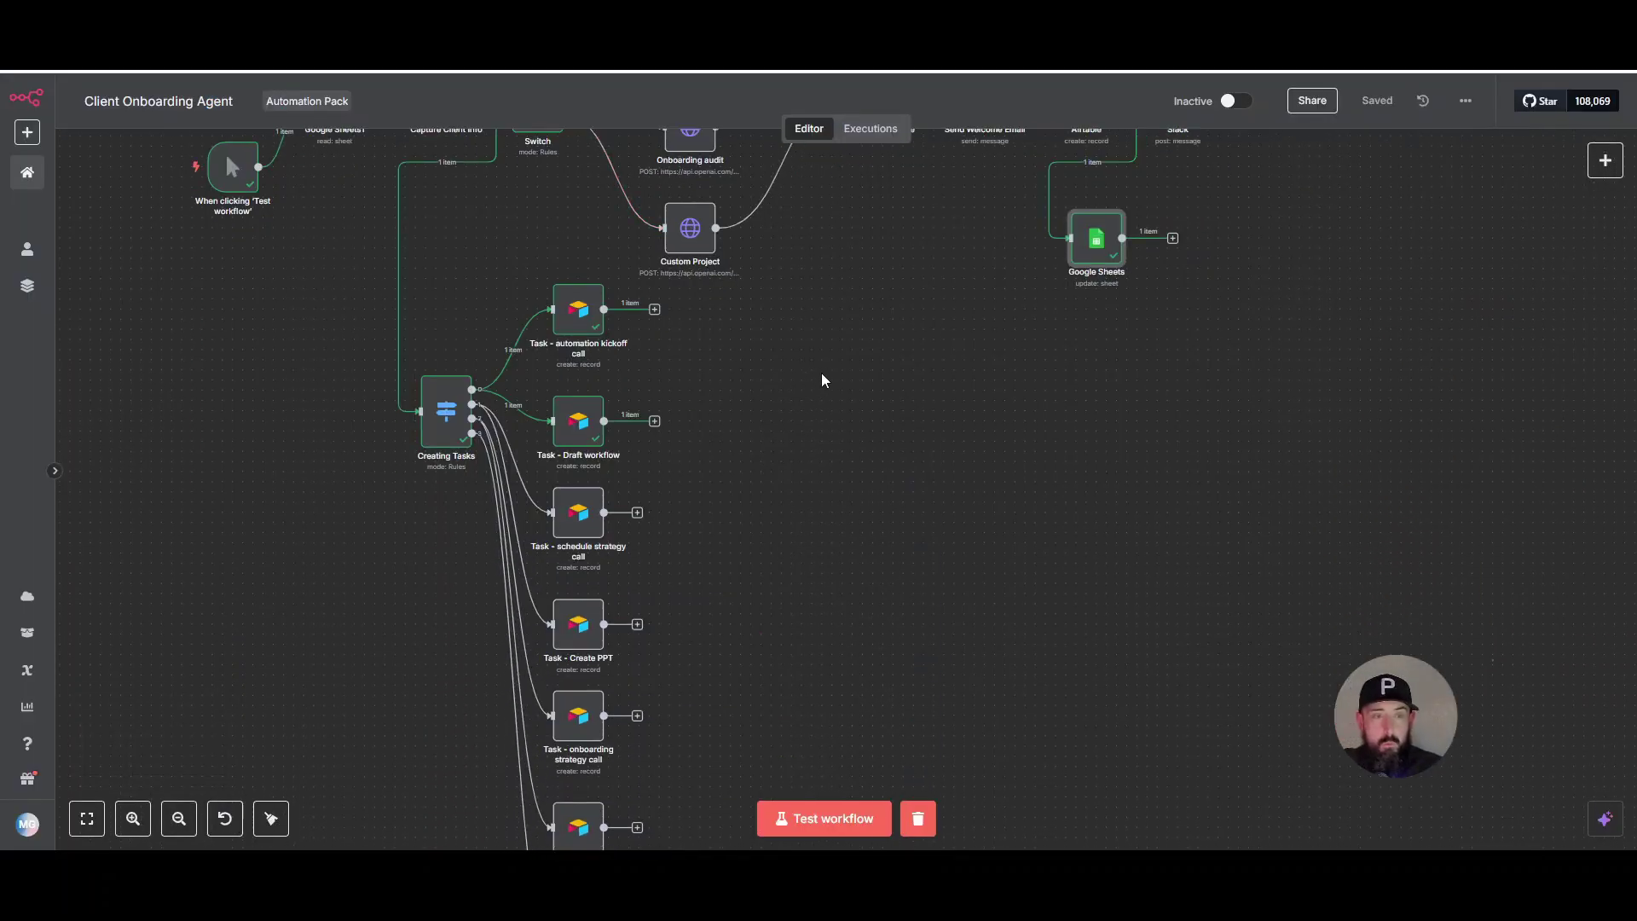
pyautogui.scroll(2, 668, 537)
pyautogui.scroll(-2, 735, 527)
pyautogui.scroll(-3, 735, 528)
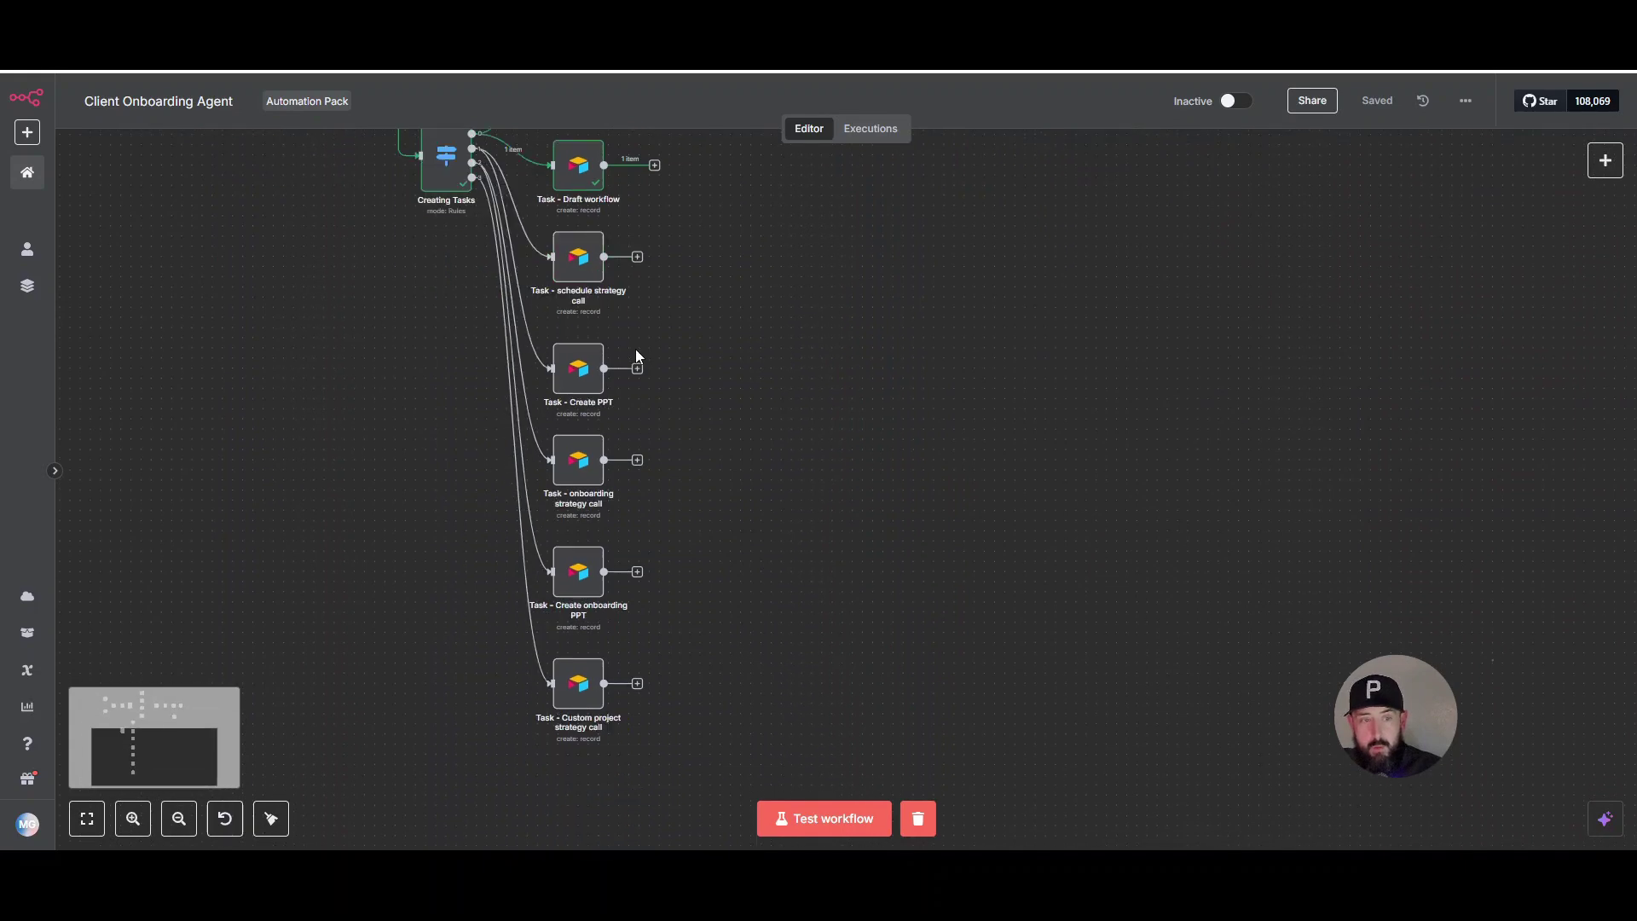
pyautogui.scroll(2, 672, 573)
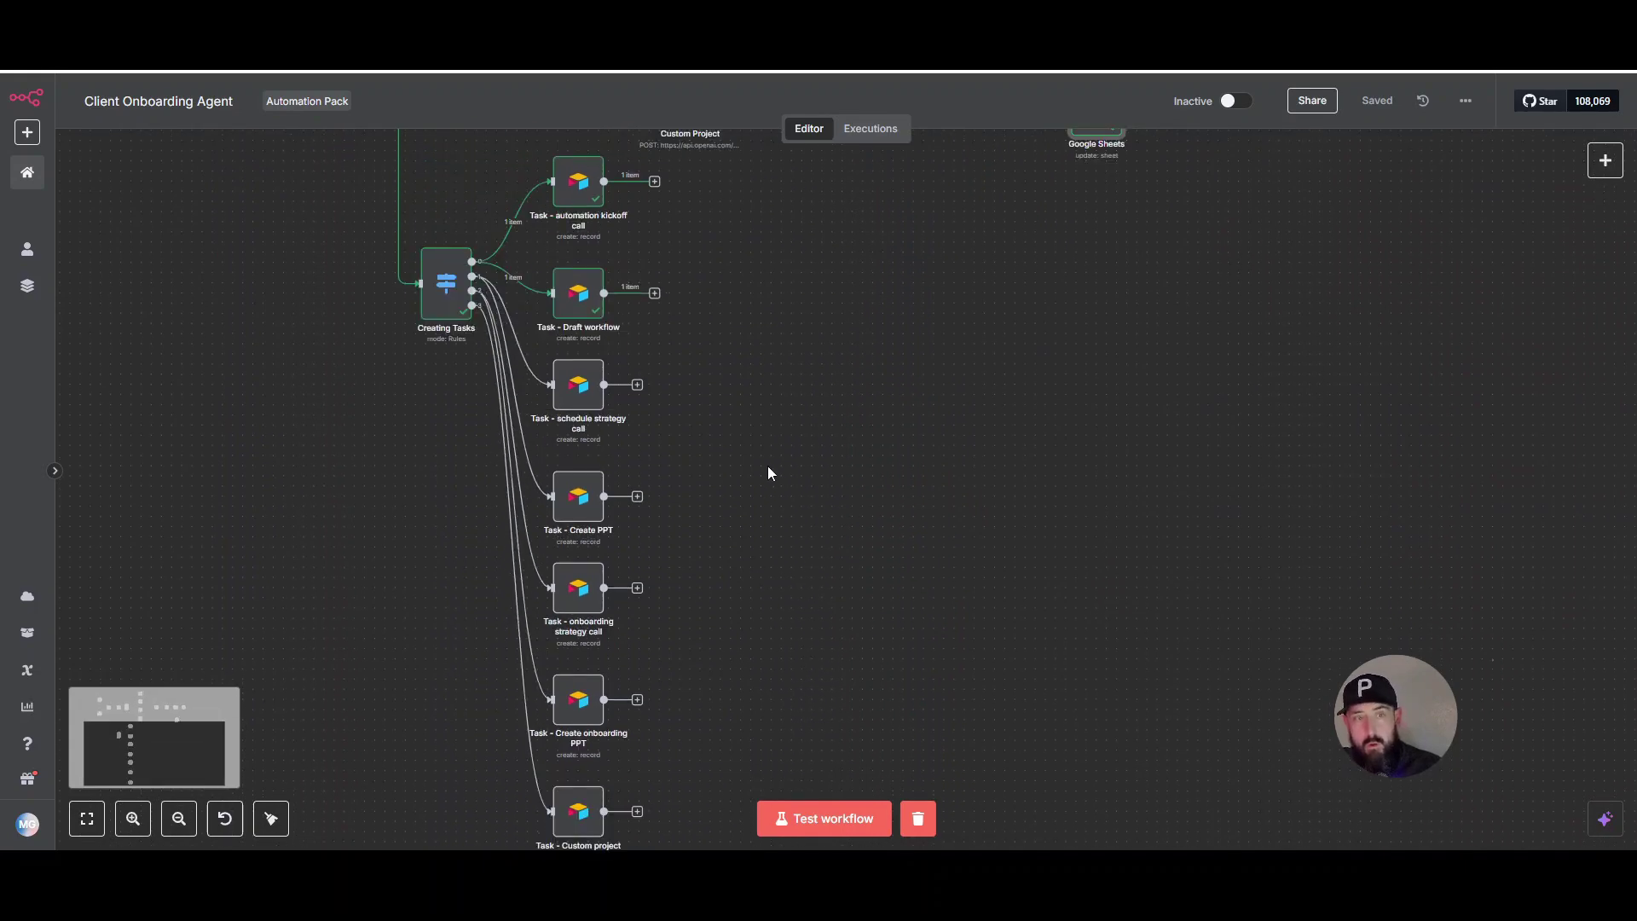
pyautogui.scroll(1, 834, 505)
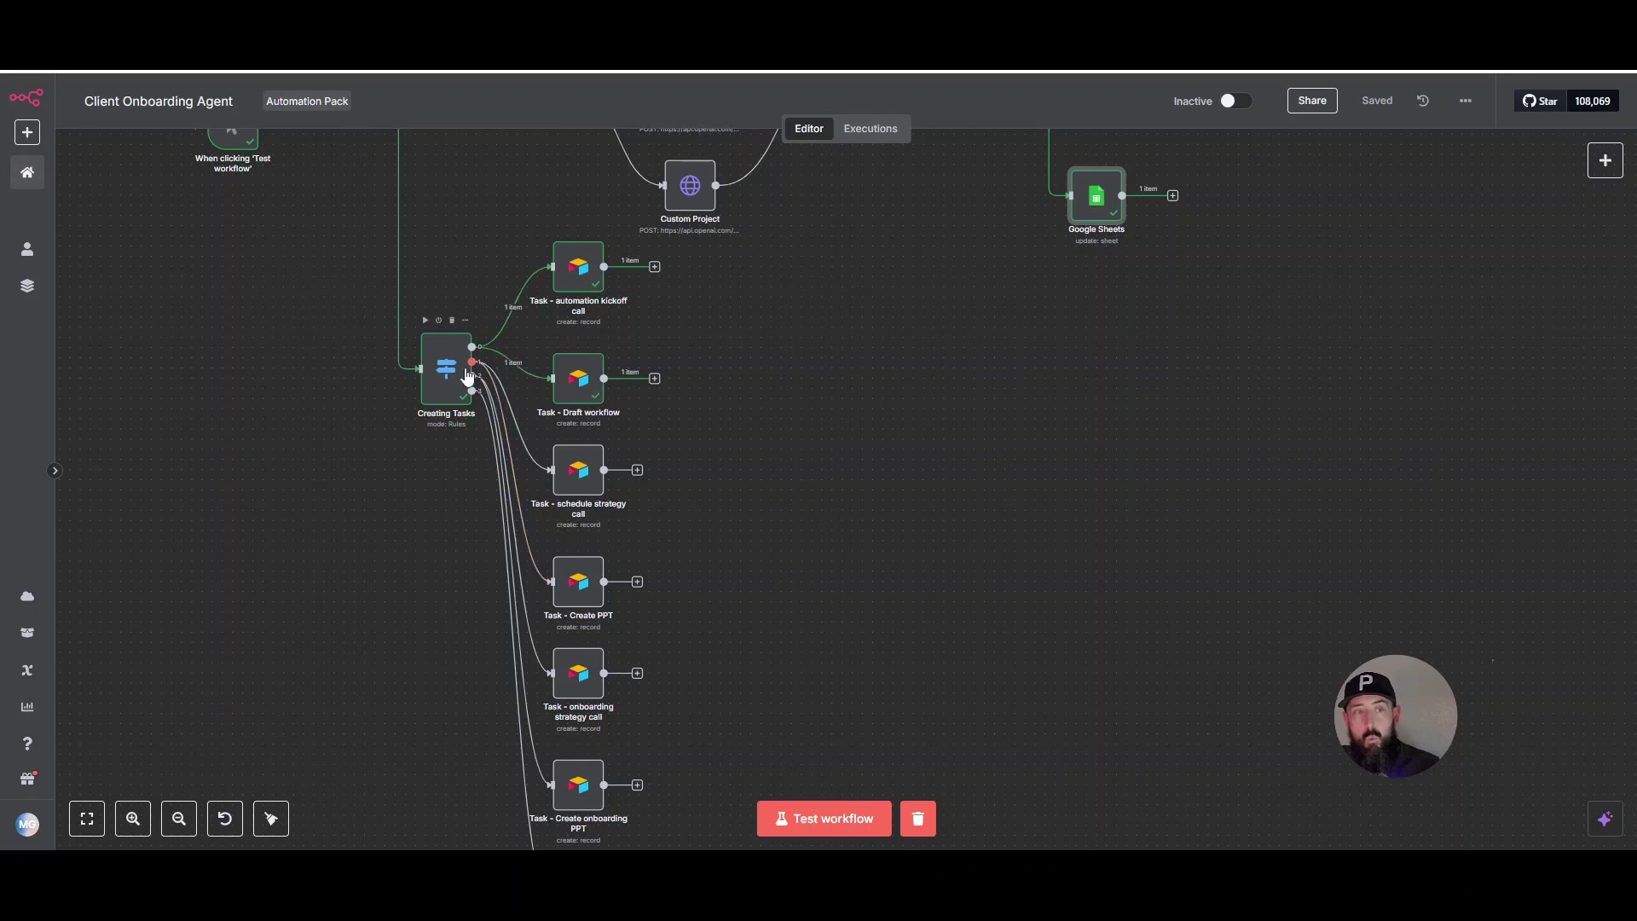
pyautogui.moveTo(440, 397)
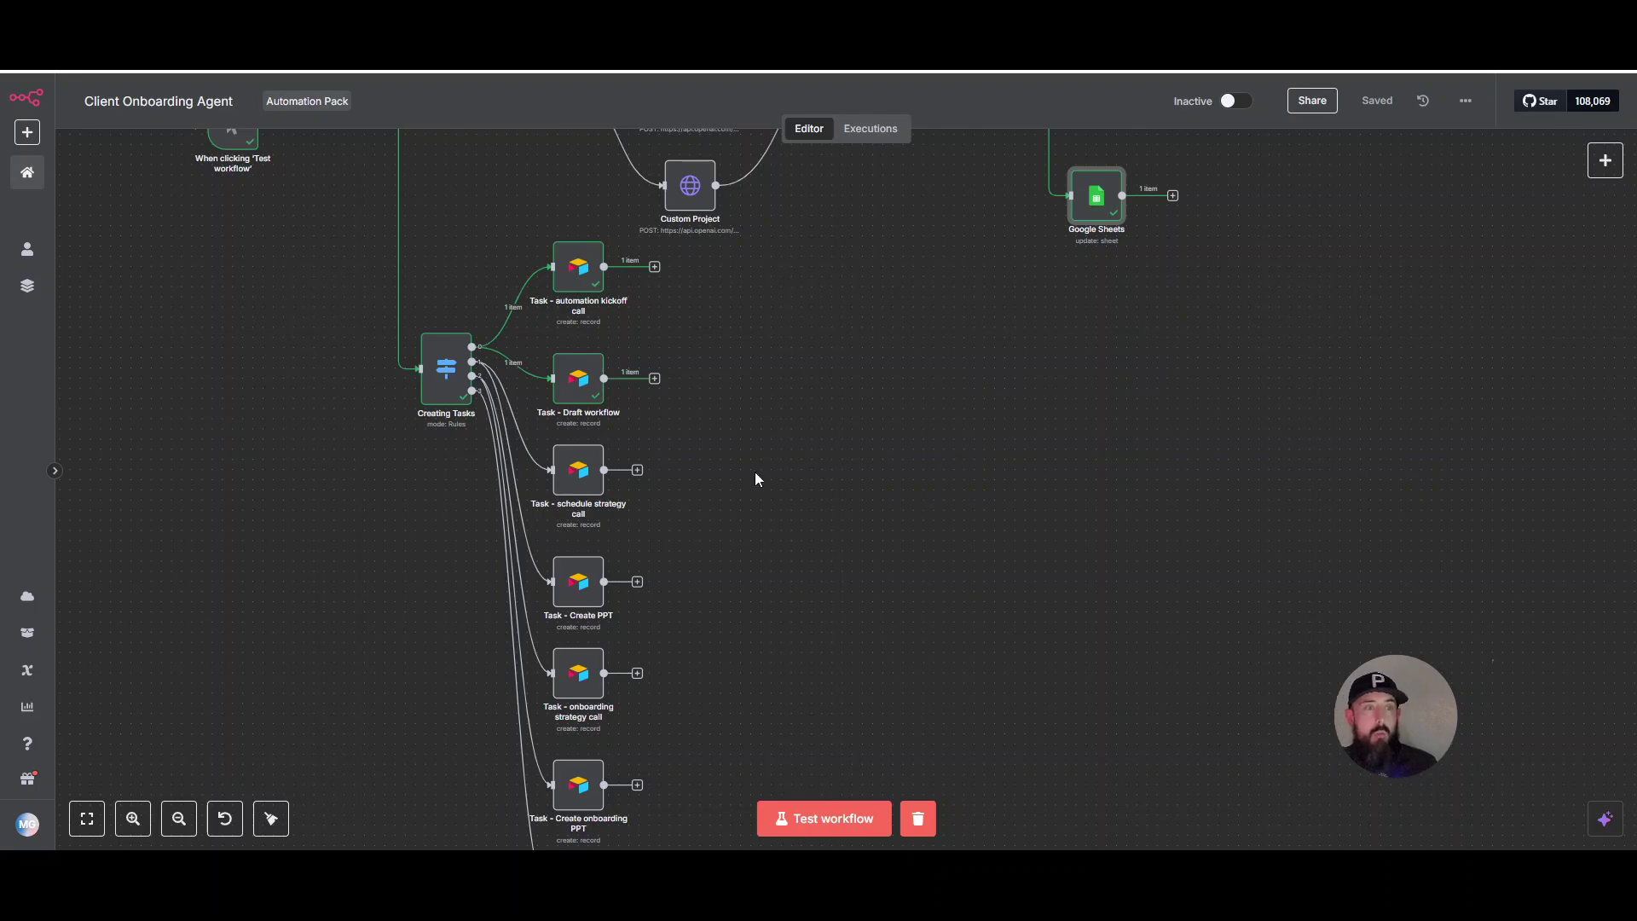
pyautogui.scroll(3, 824, 533)
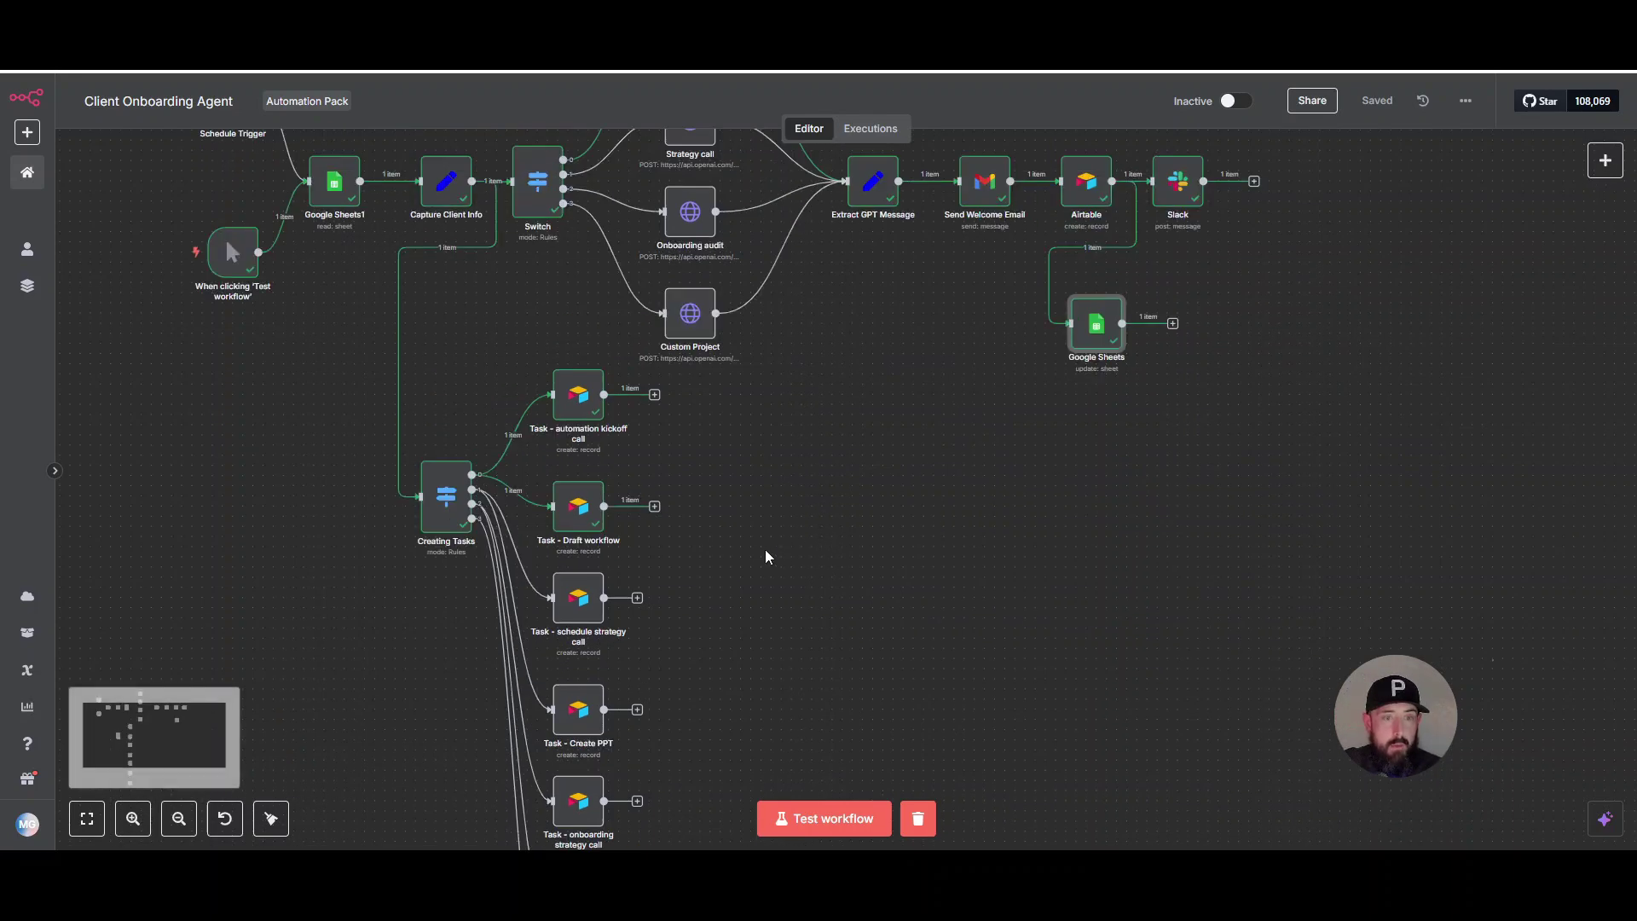
pyautogui.scroll(2, 765, 556)
pyautogui.hscroll(-5, 686, 489)
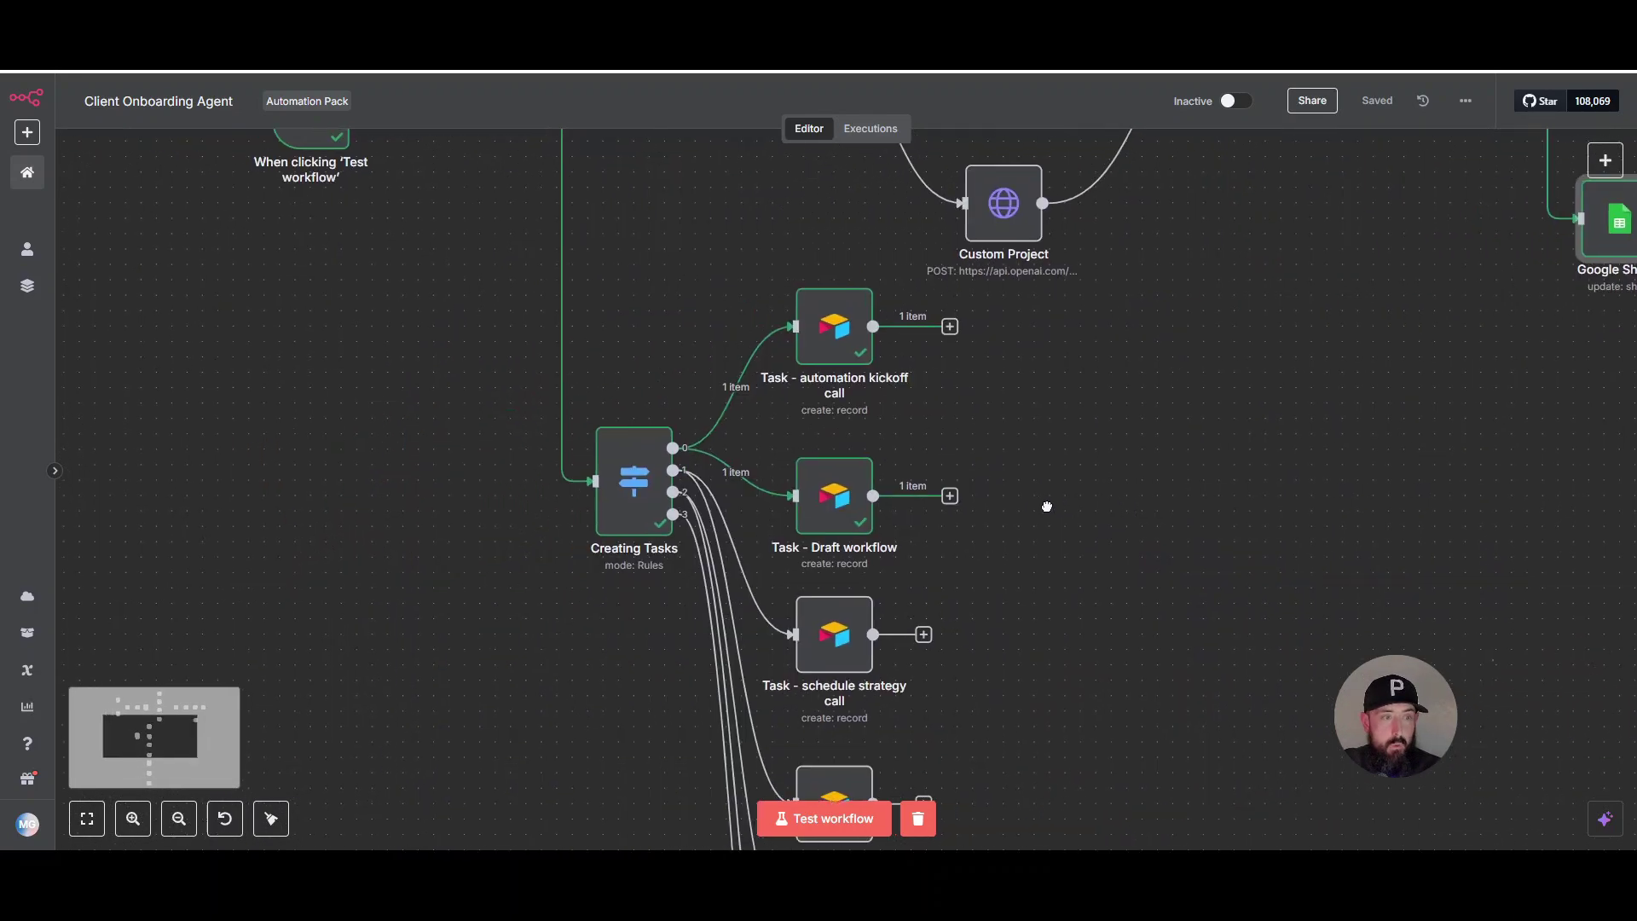
pyautogui.scroll(4, 825, 442)
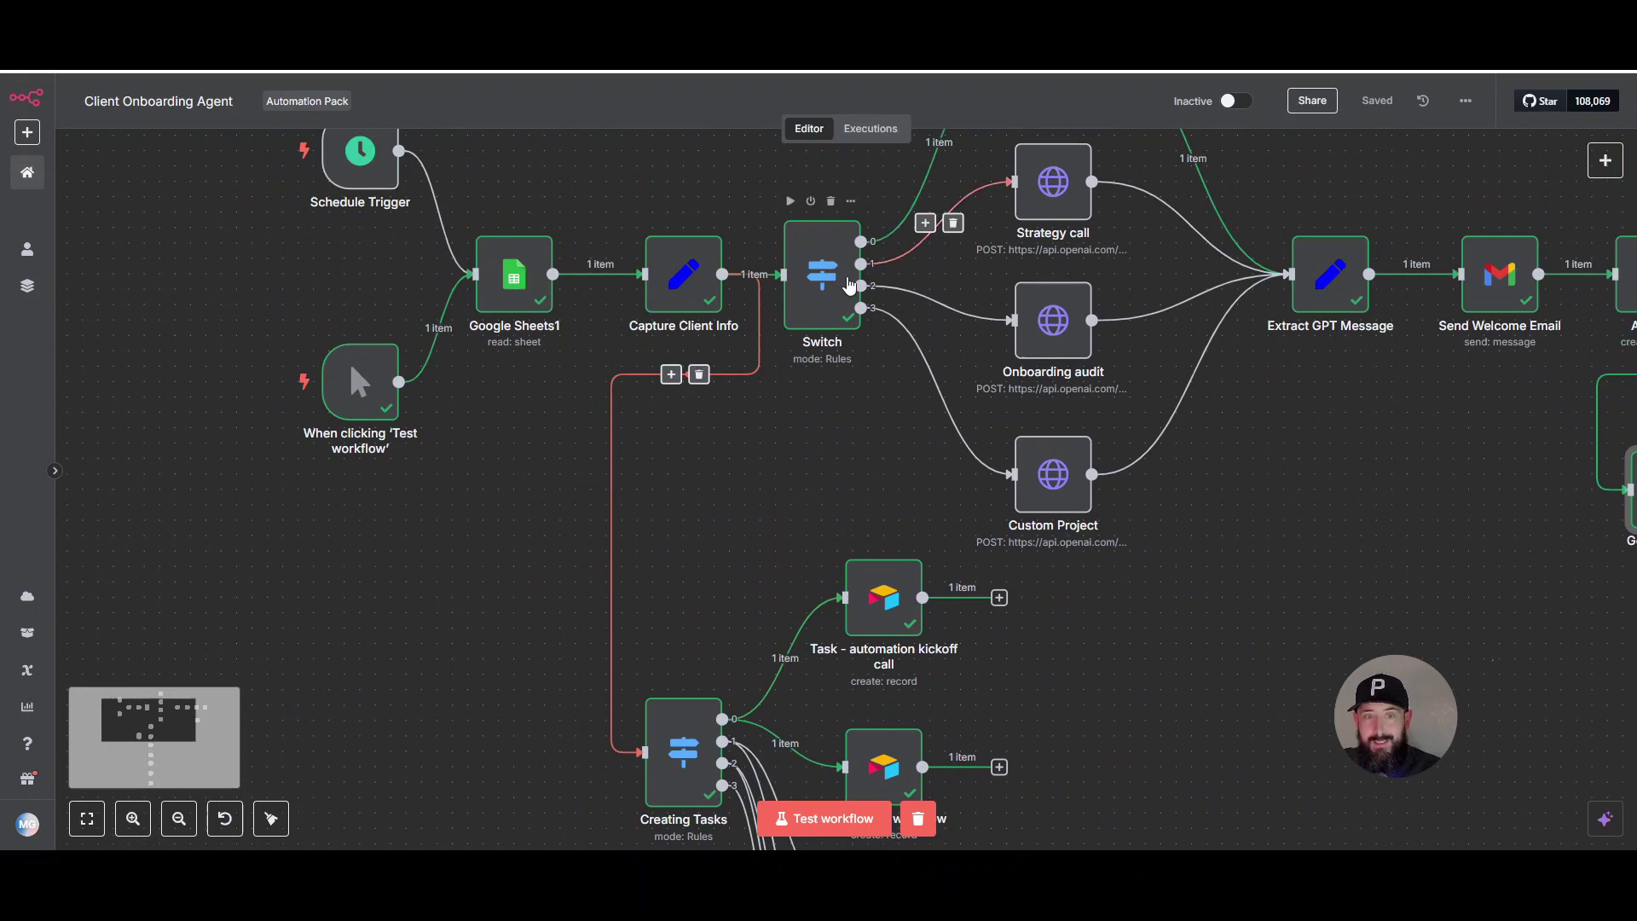
pyautogui.scroll(-5, 773, 364)
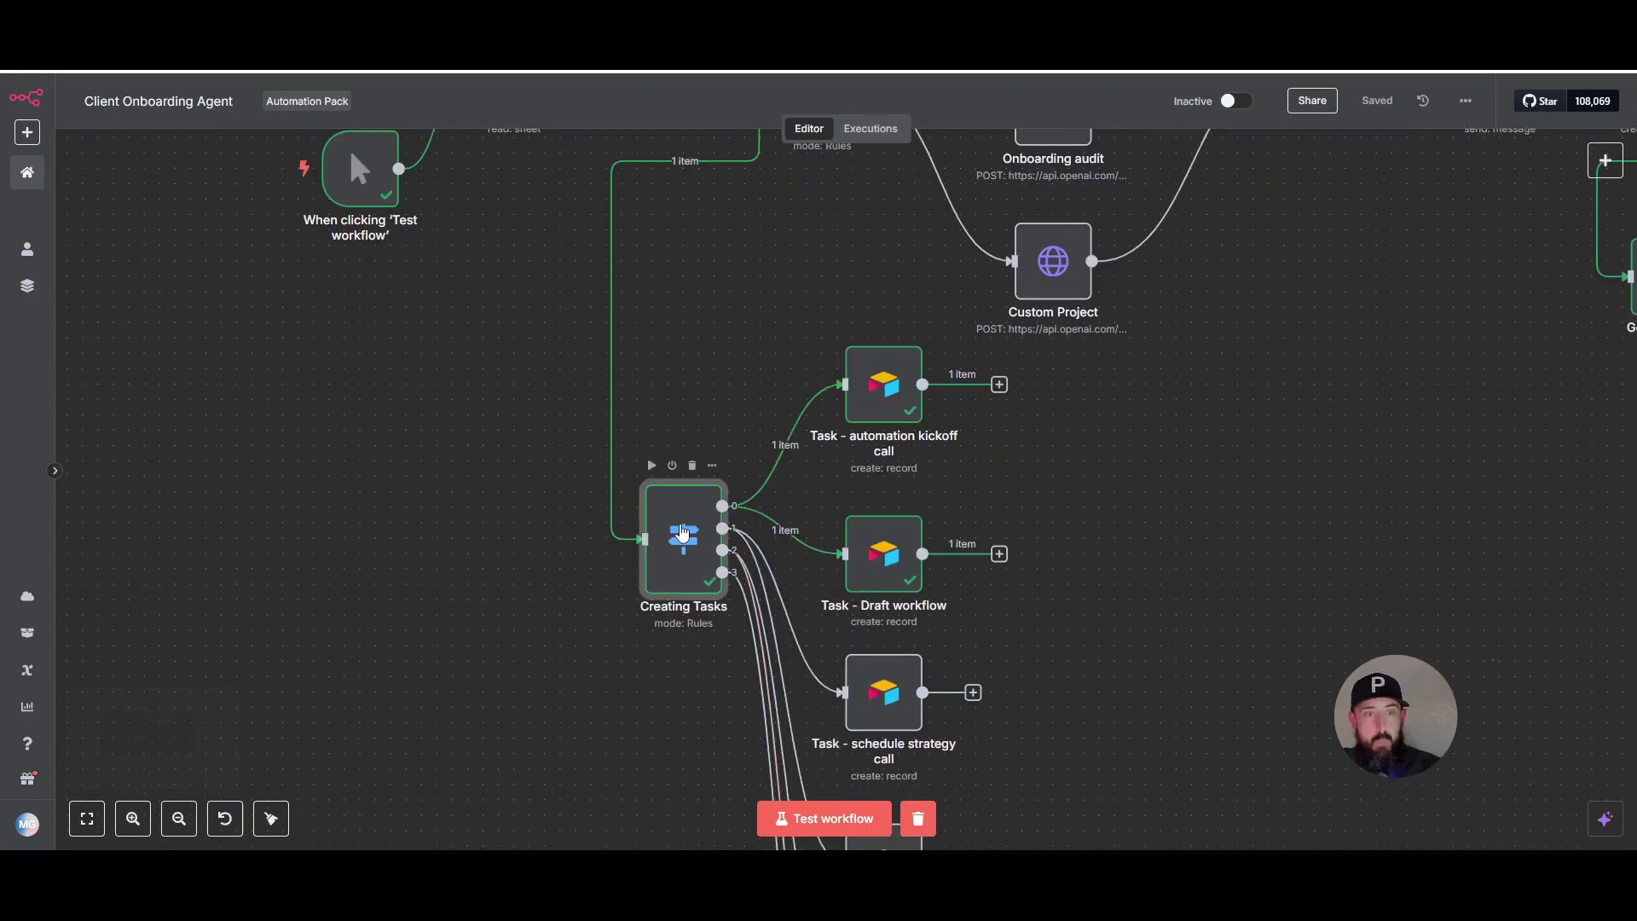
pyautogui.doubleClick(682, 533)
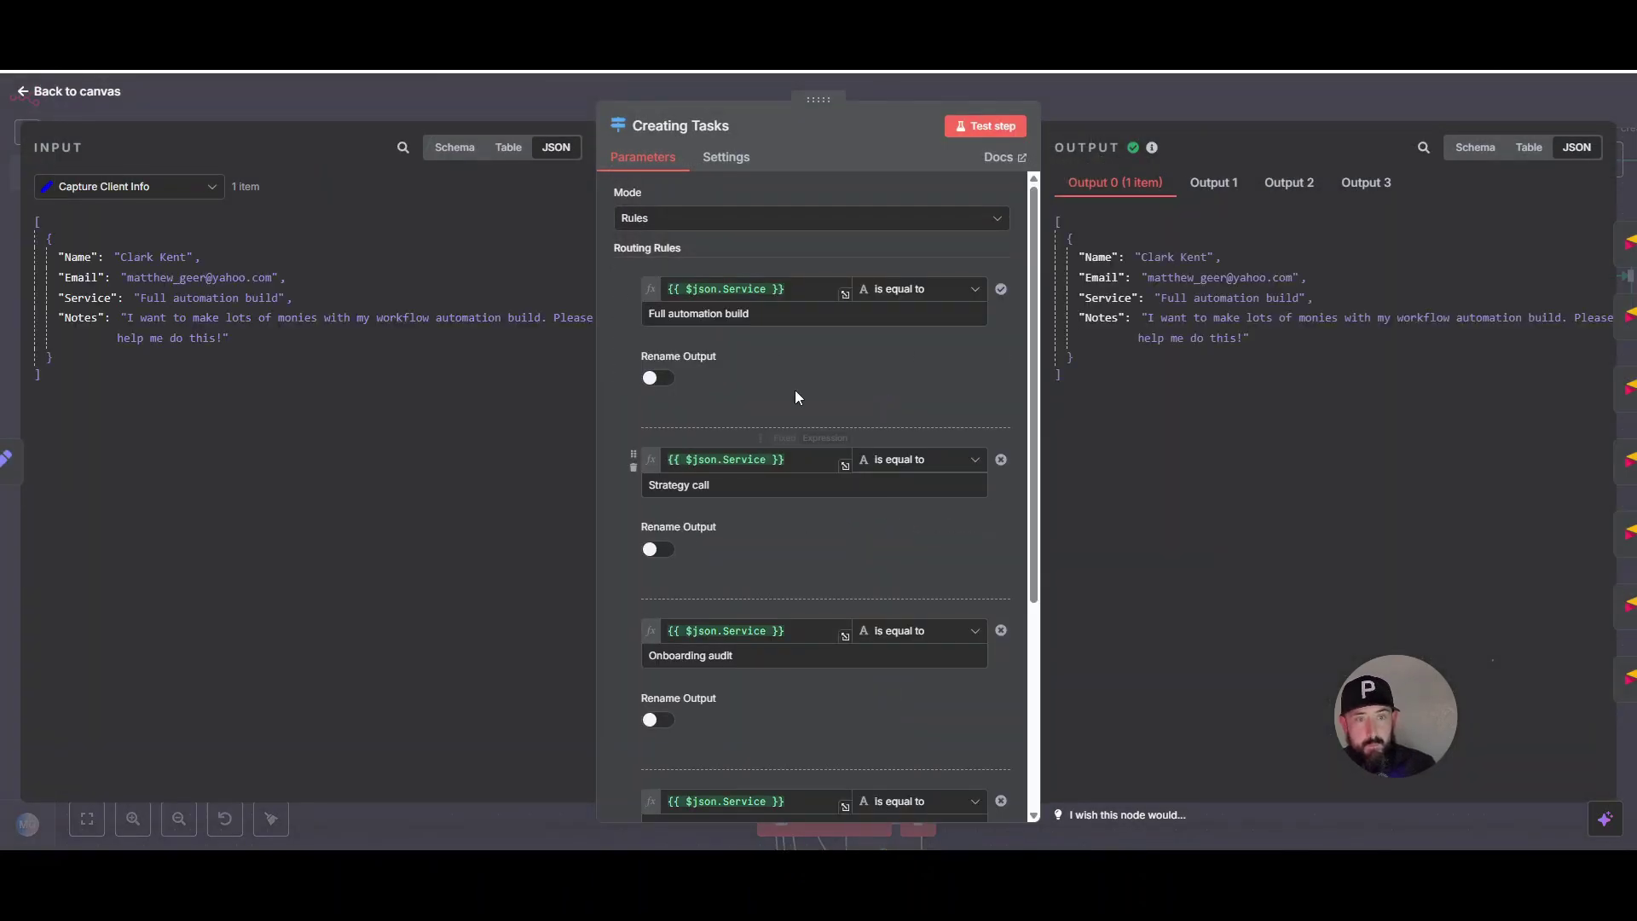
pyautogui.scroll(-4, 807, 438)
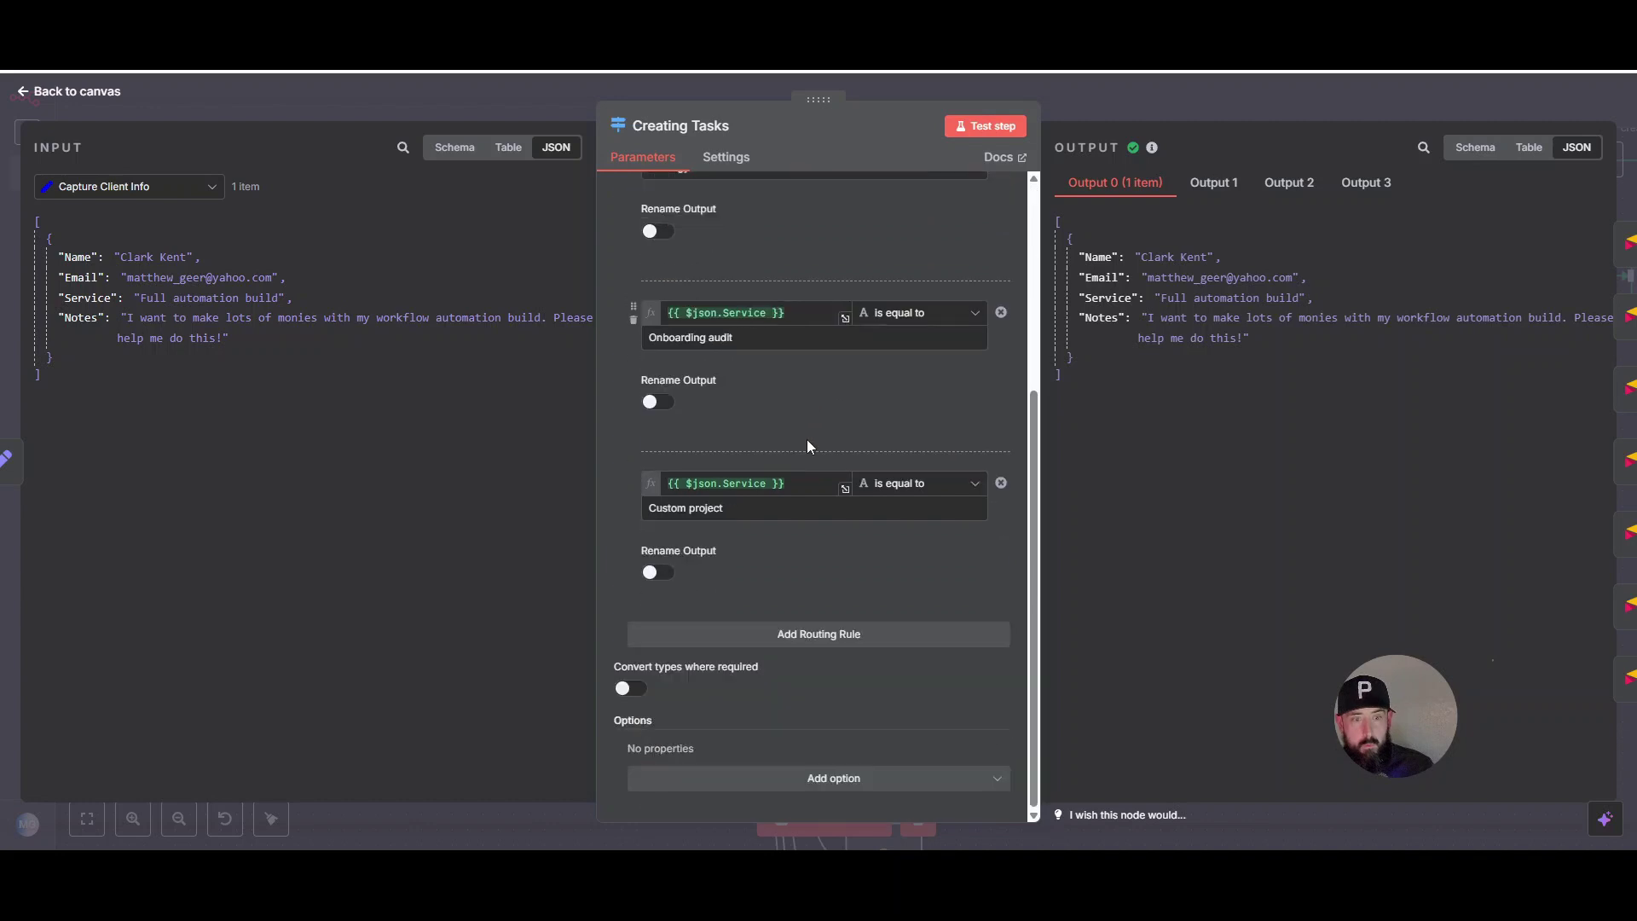
pyautogui.scroll(4, 811, 546)
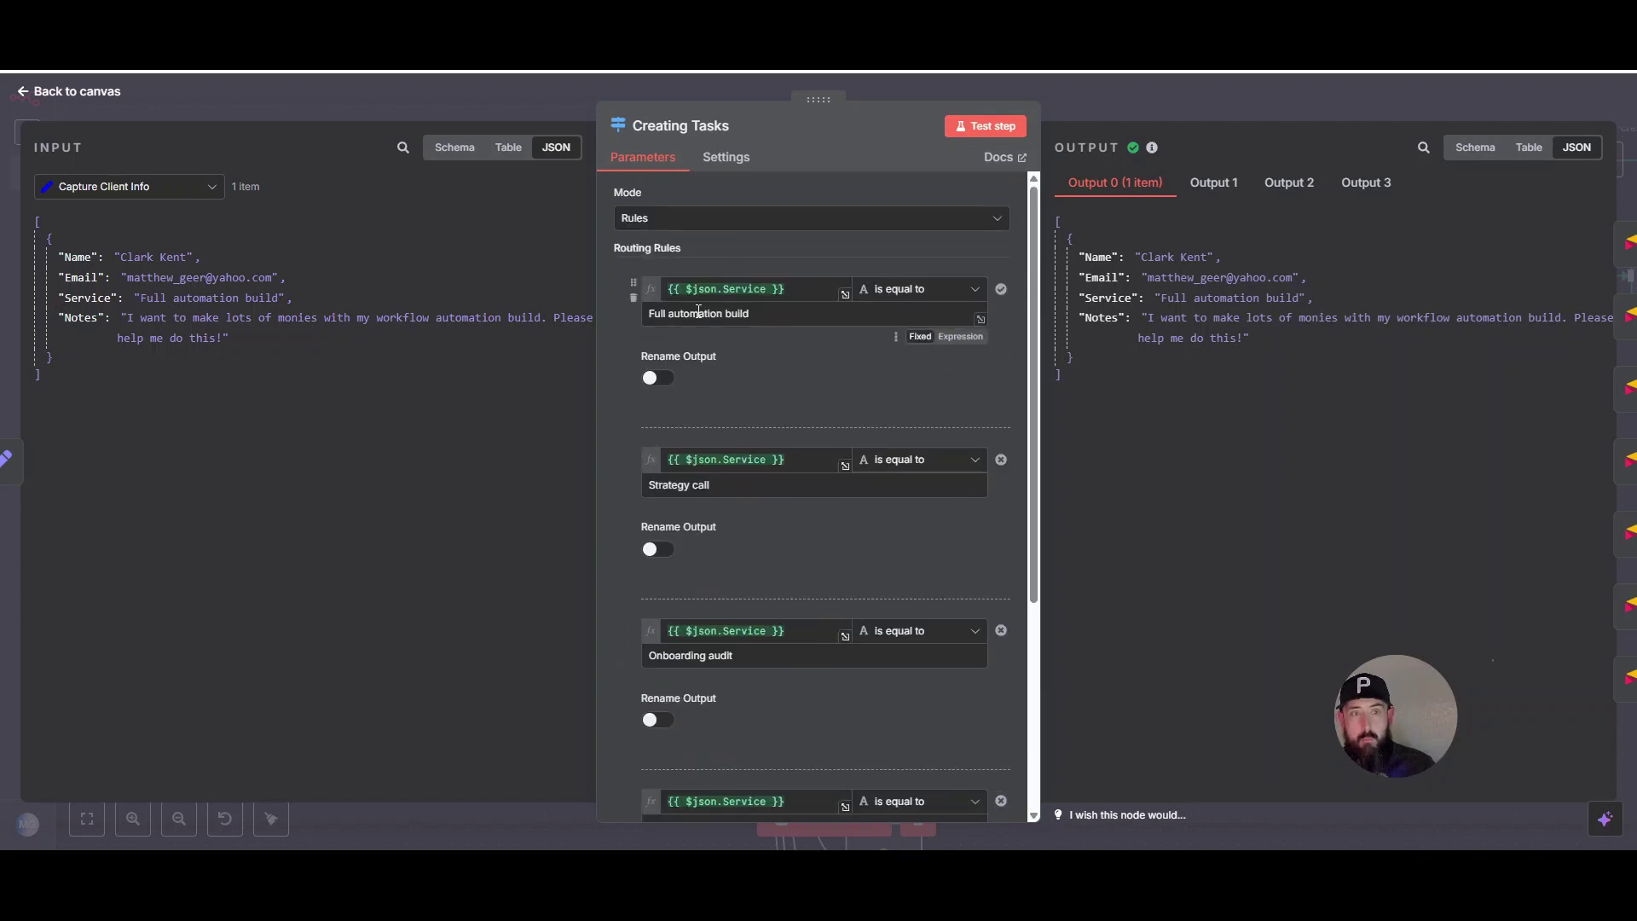
pyautogui.scroll(-3, 867, 326)
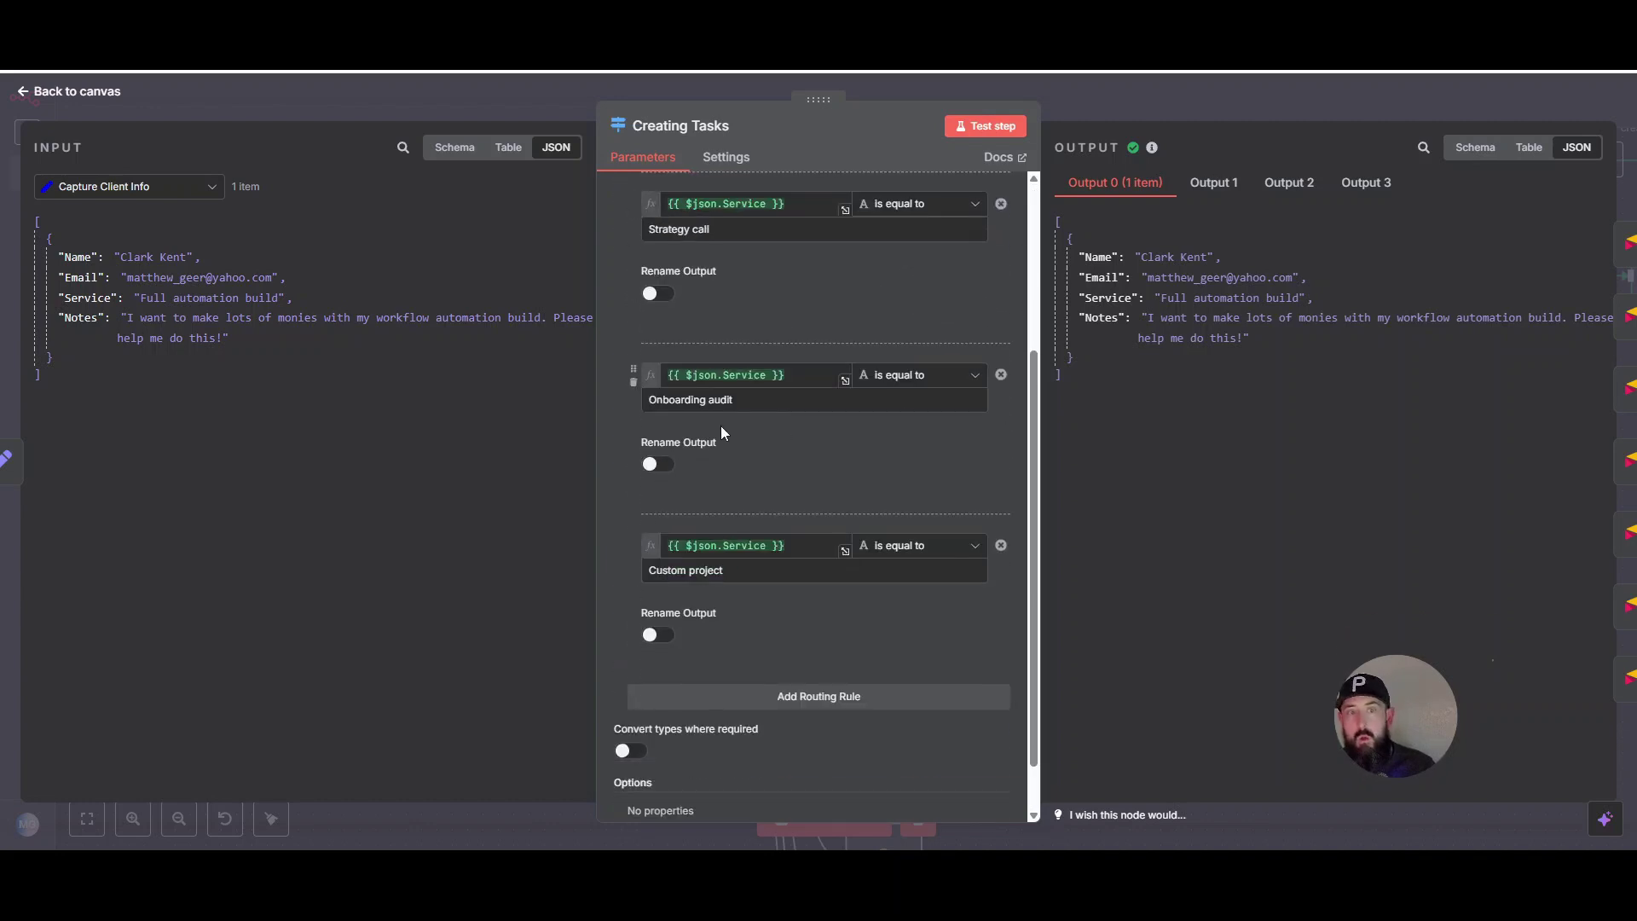
pyautogui.scroll(3, 916, 477)
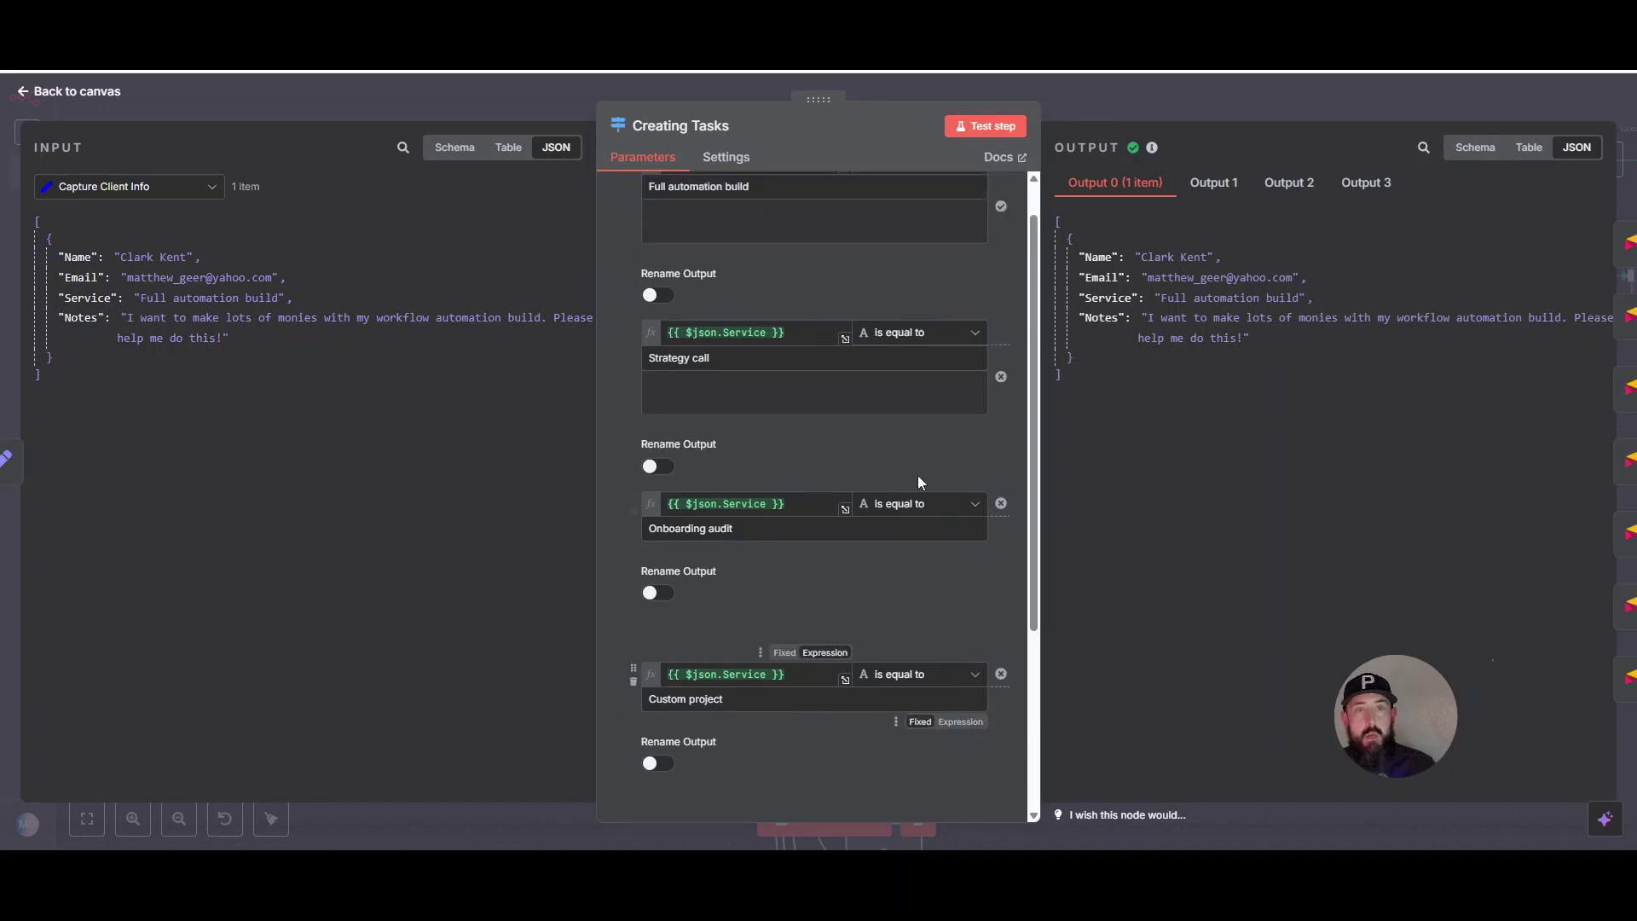
pyautogui.click(1125, 106)
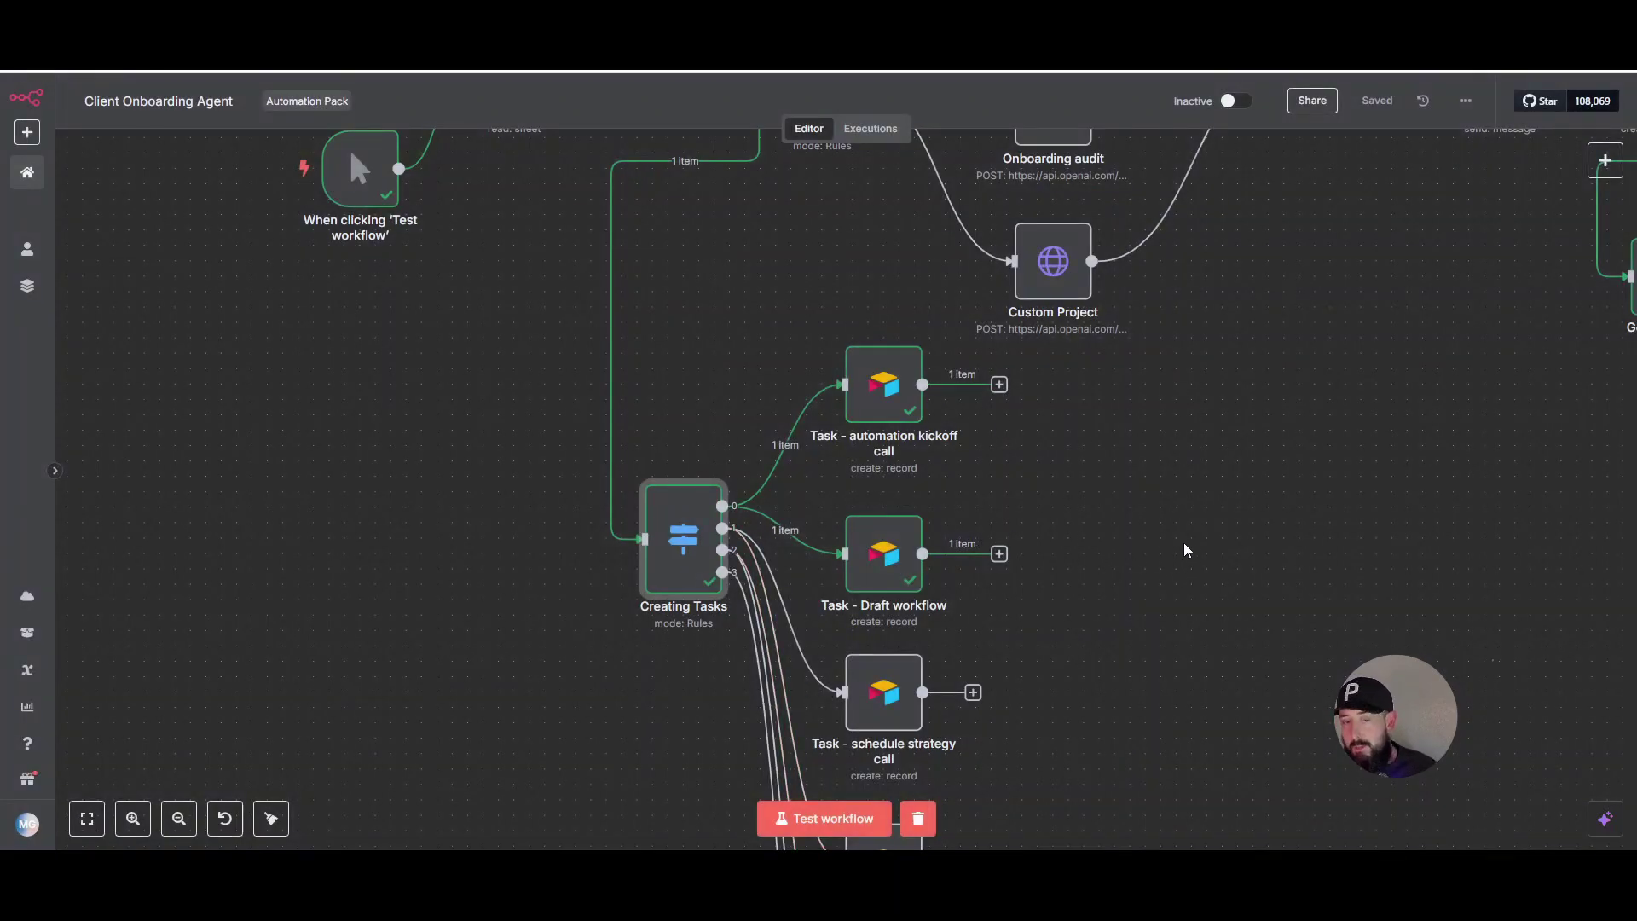
pyautogui.scroll(5, 1229, 591)
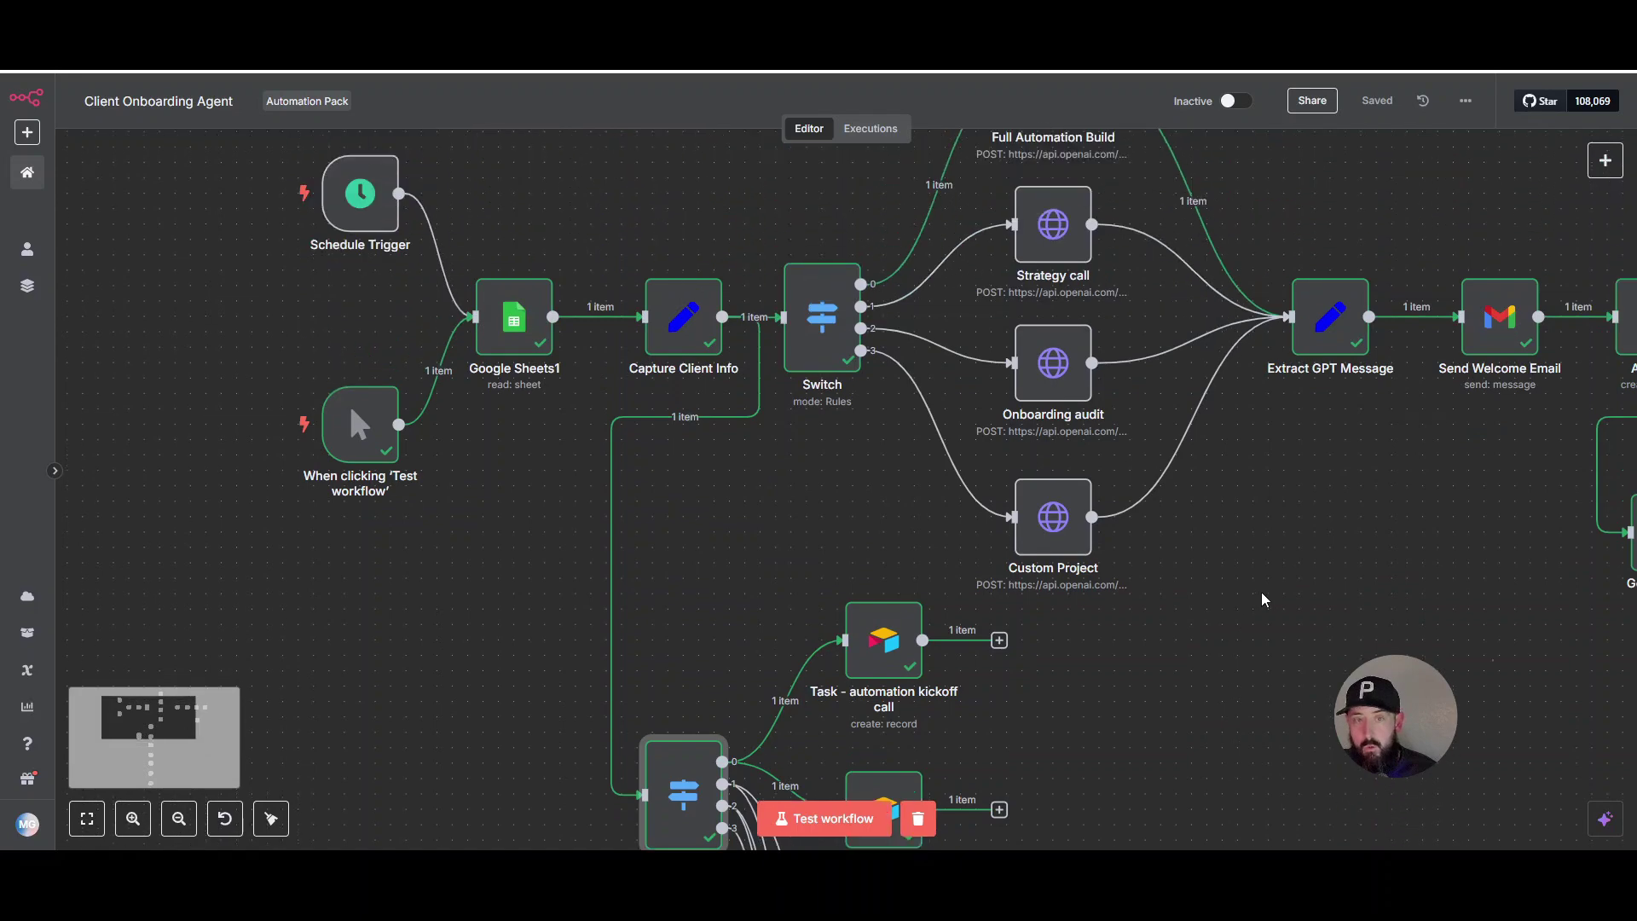
pyautogui.scroll(-7, 1250, 623)
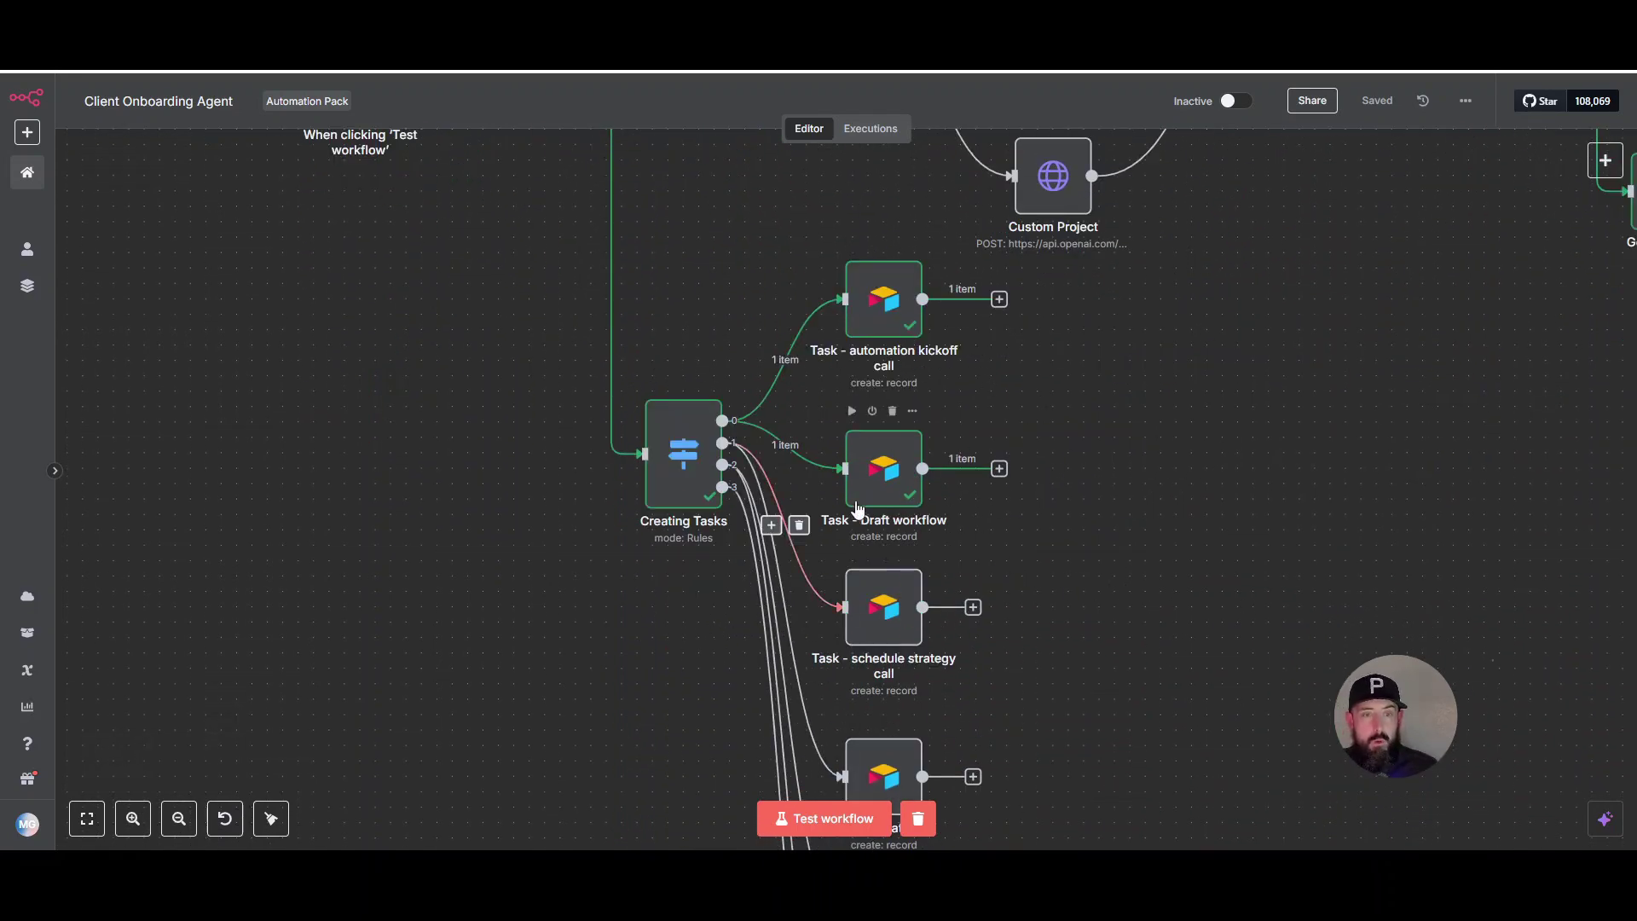
pyautogui.click(887, 310)
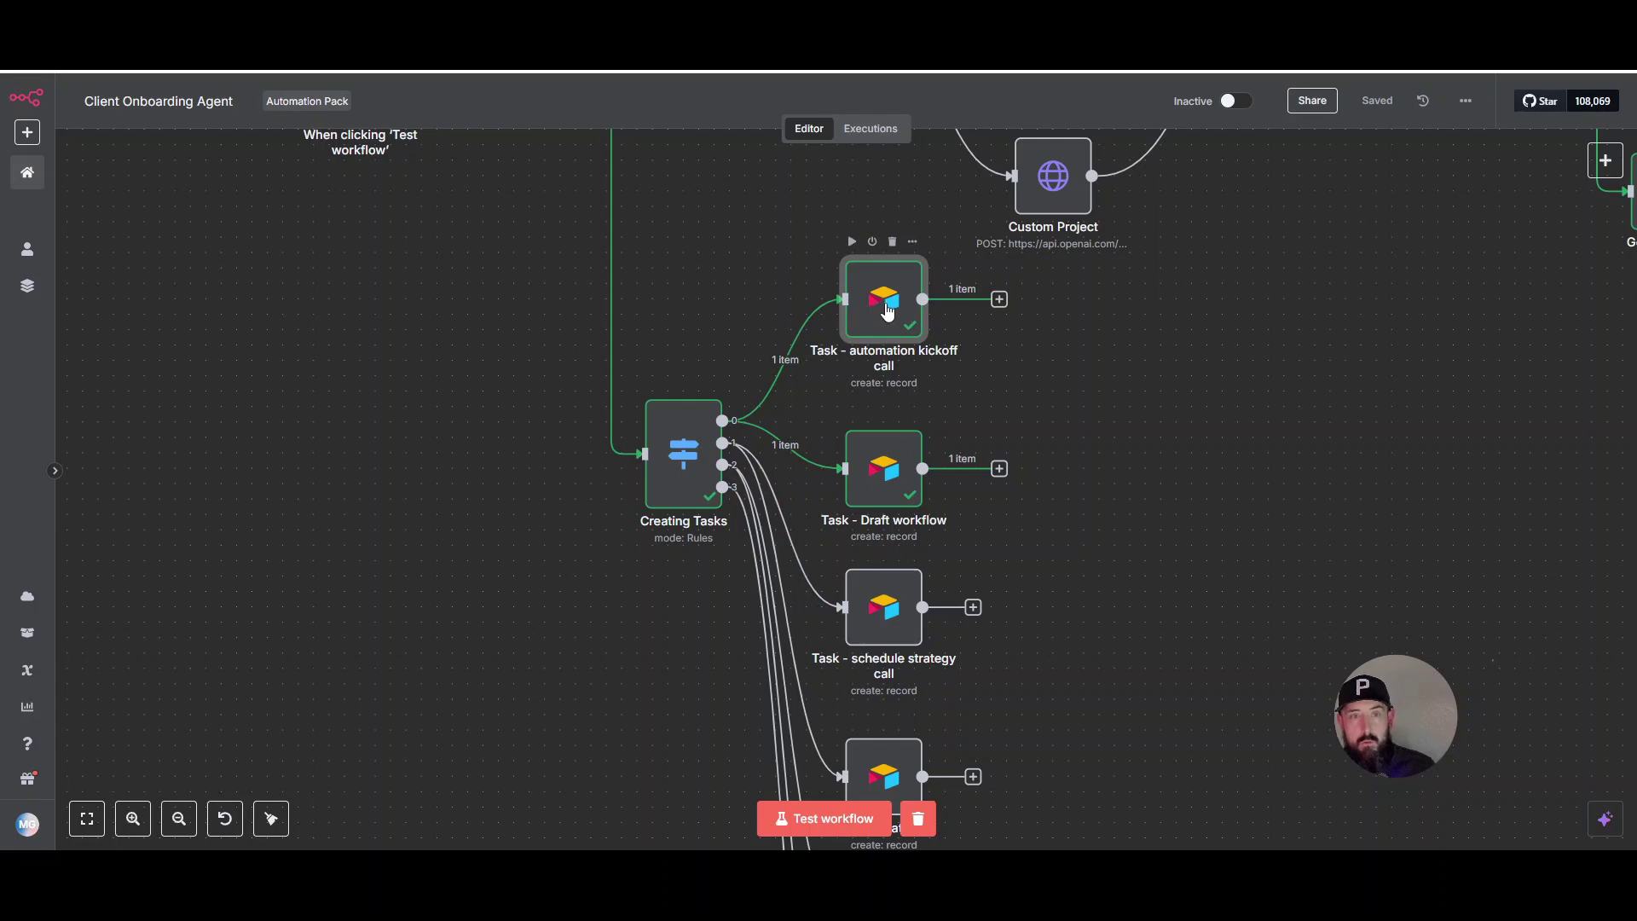
pyautogui.doubleClick(887, 310)
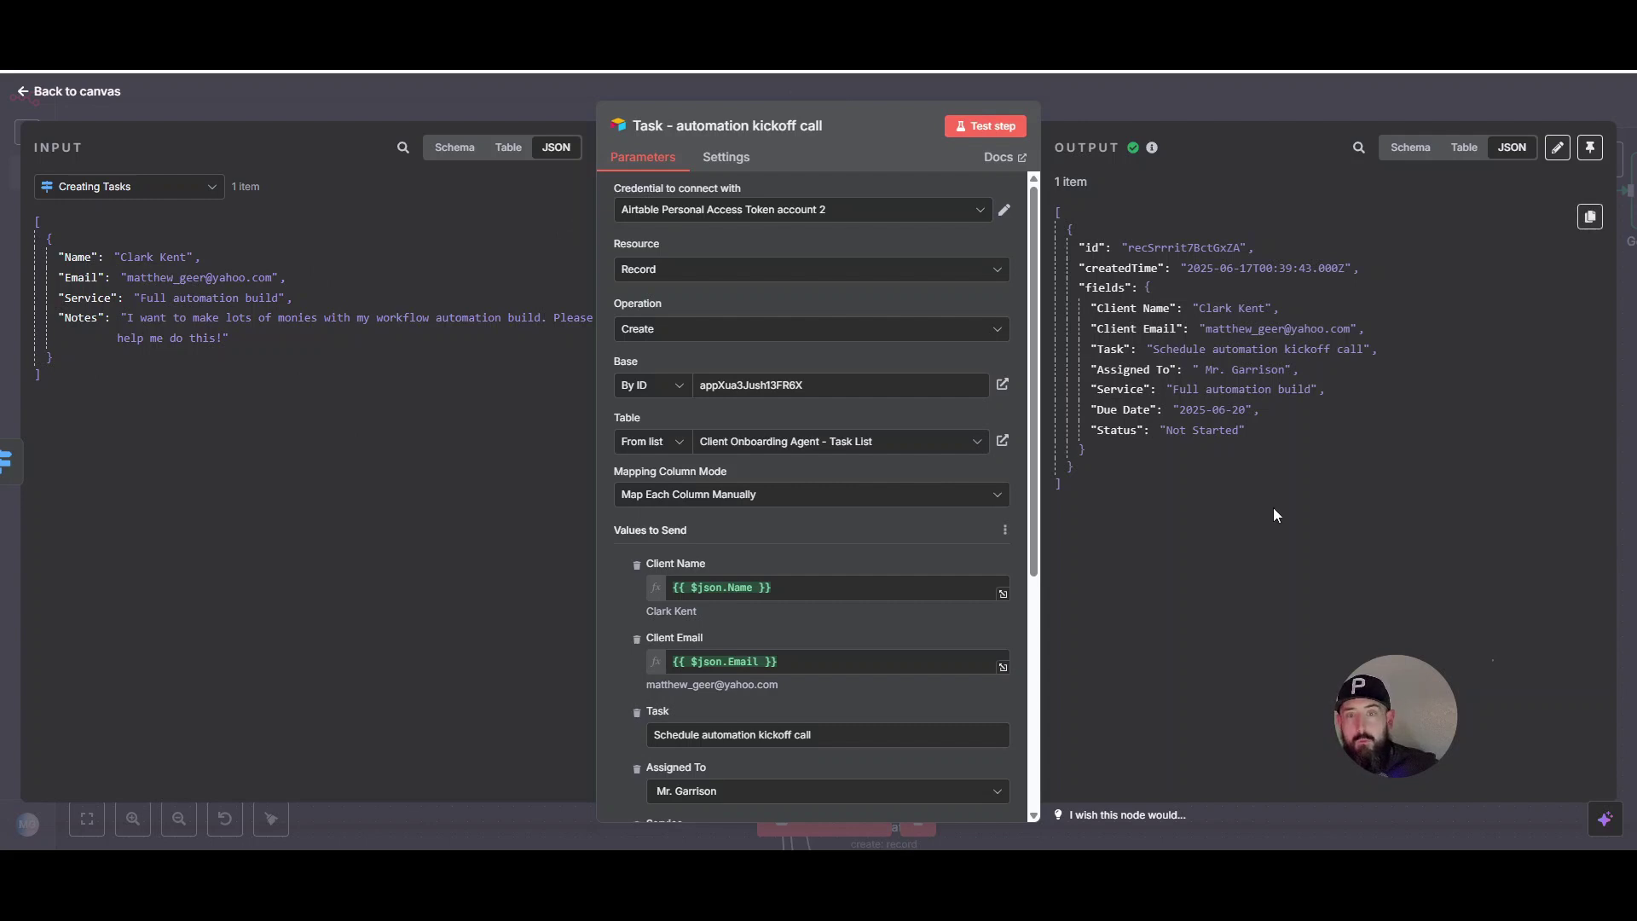
pyautogui.scroll(-5, 778, 493)
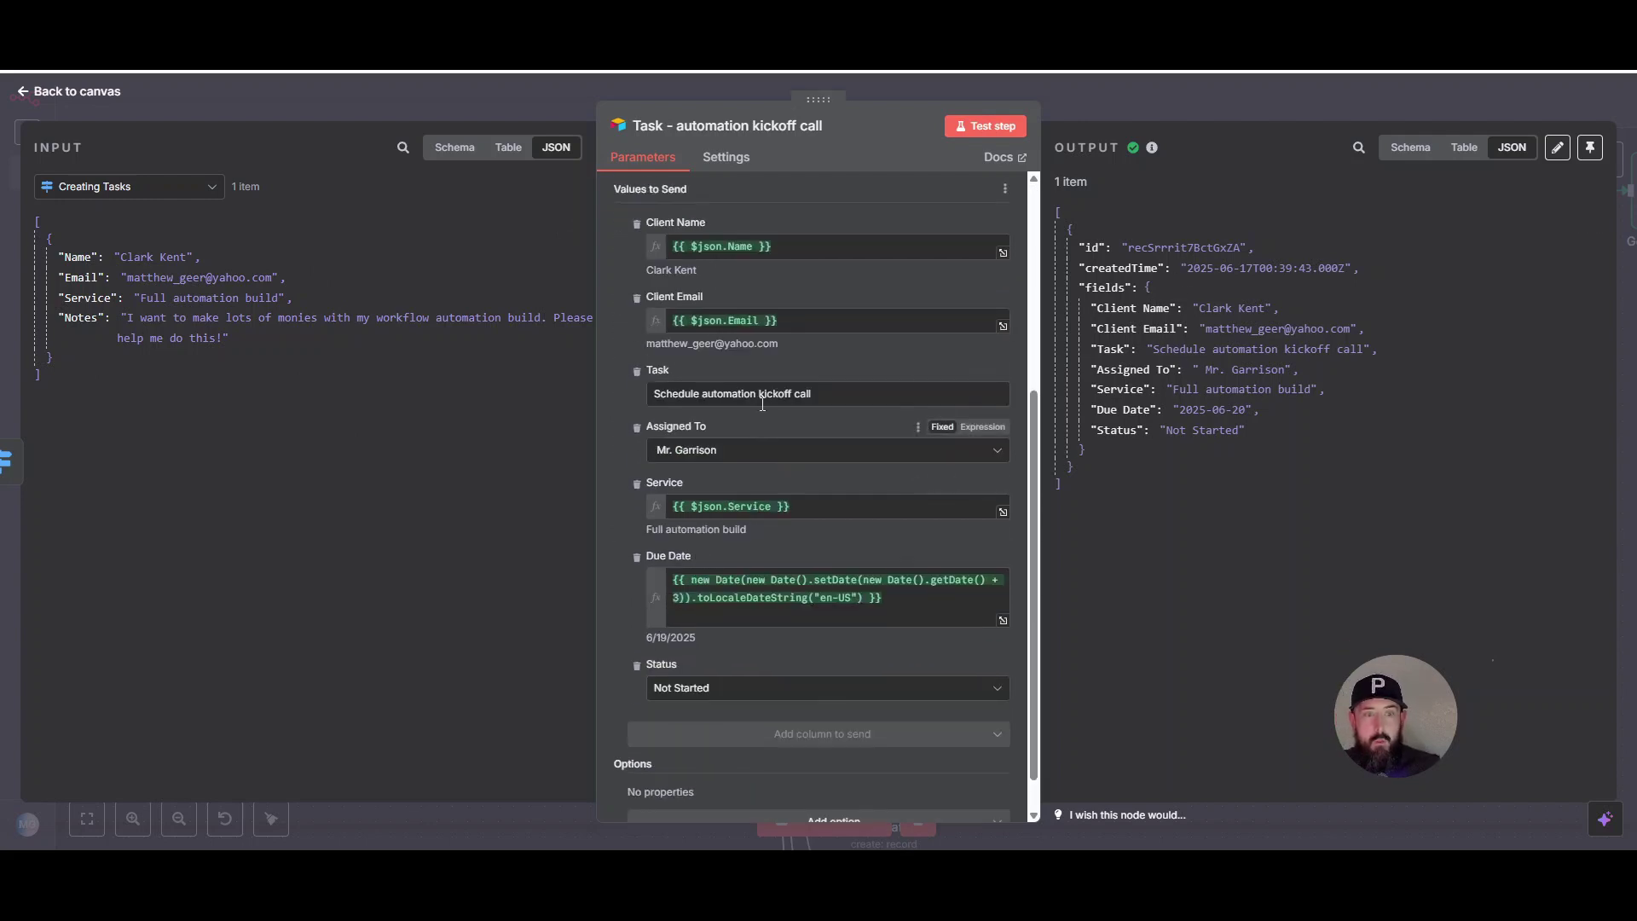
pyautogui.scroll(1, 786, 517)
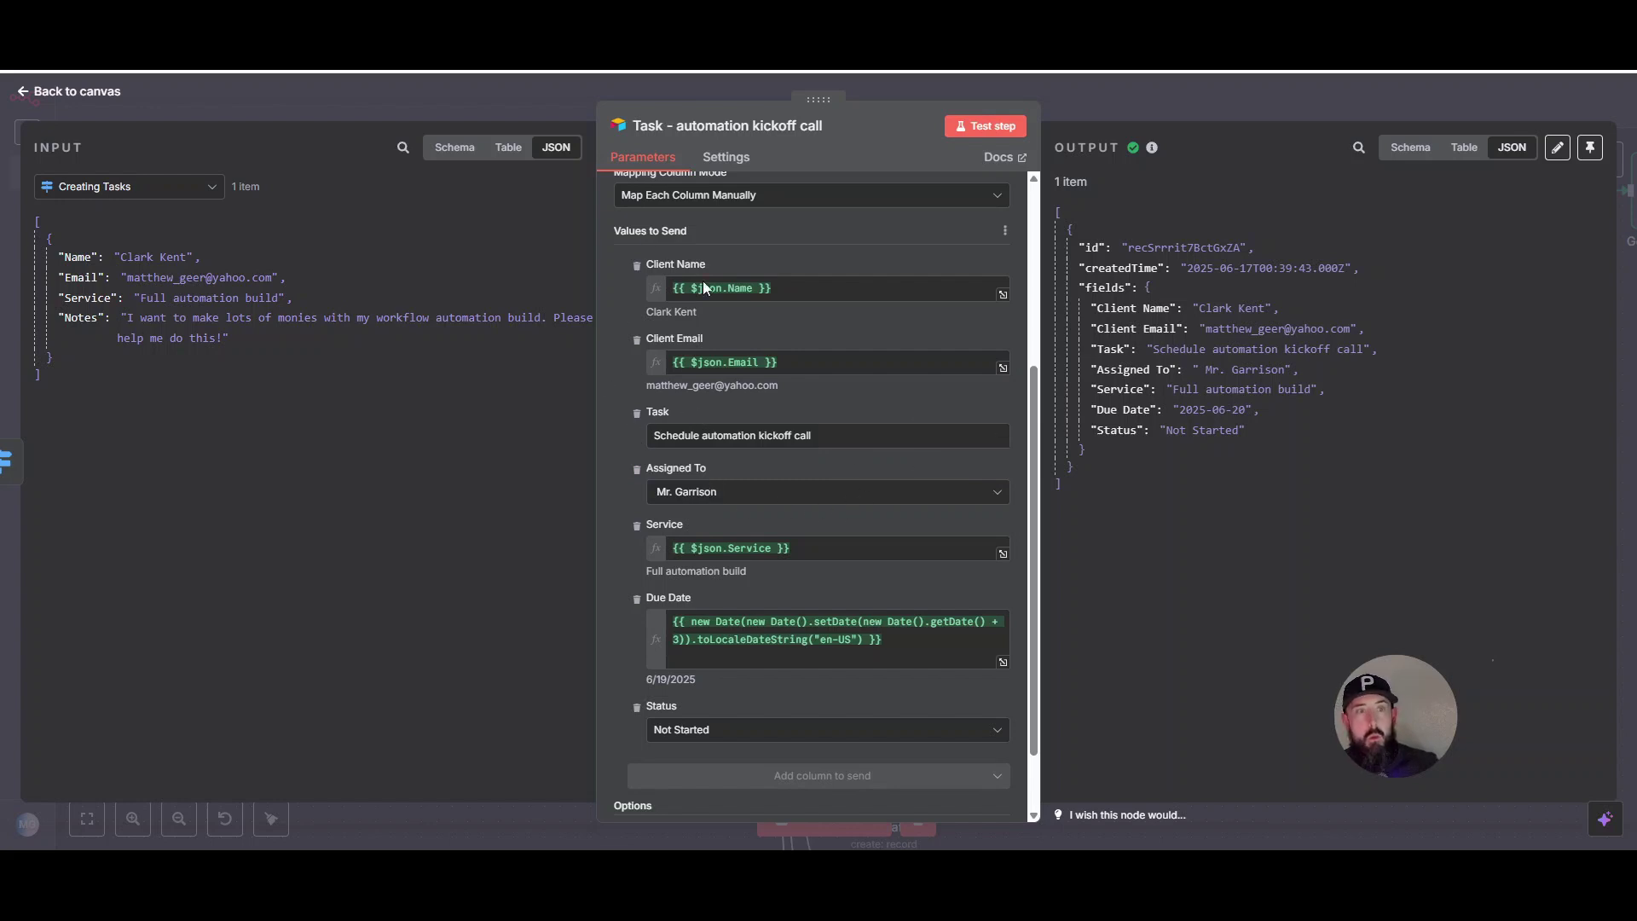
pyautogui.scroll(-1, 704, 287)
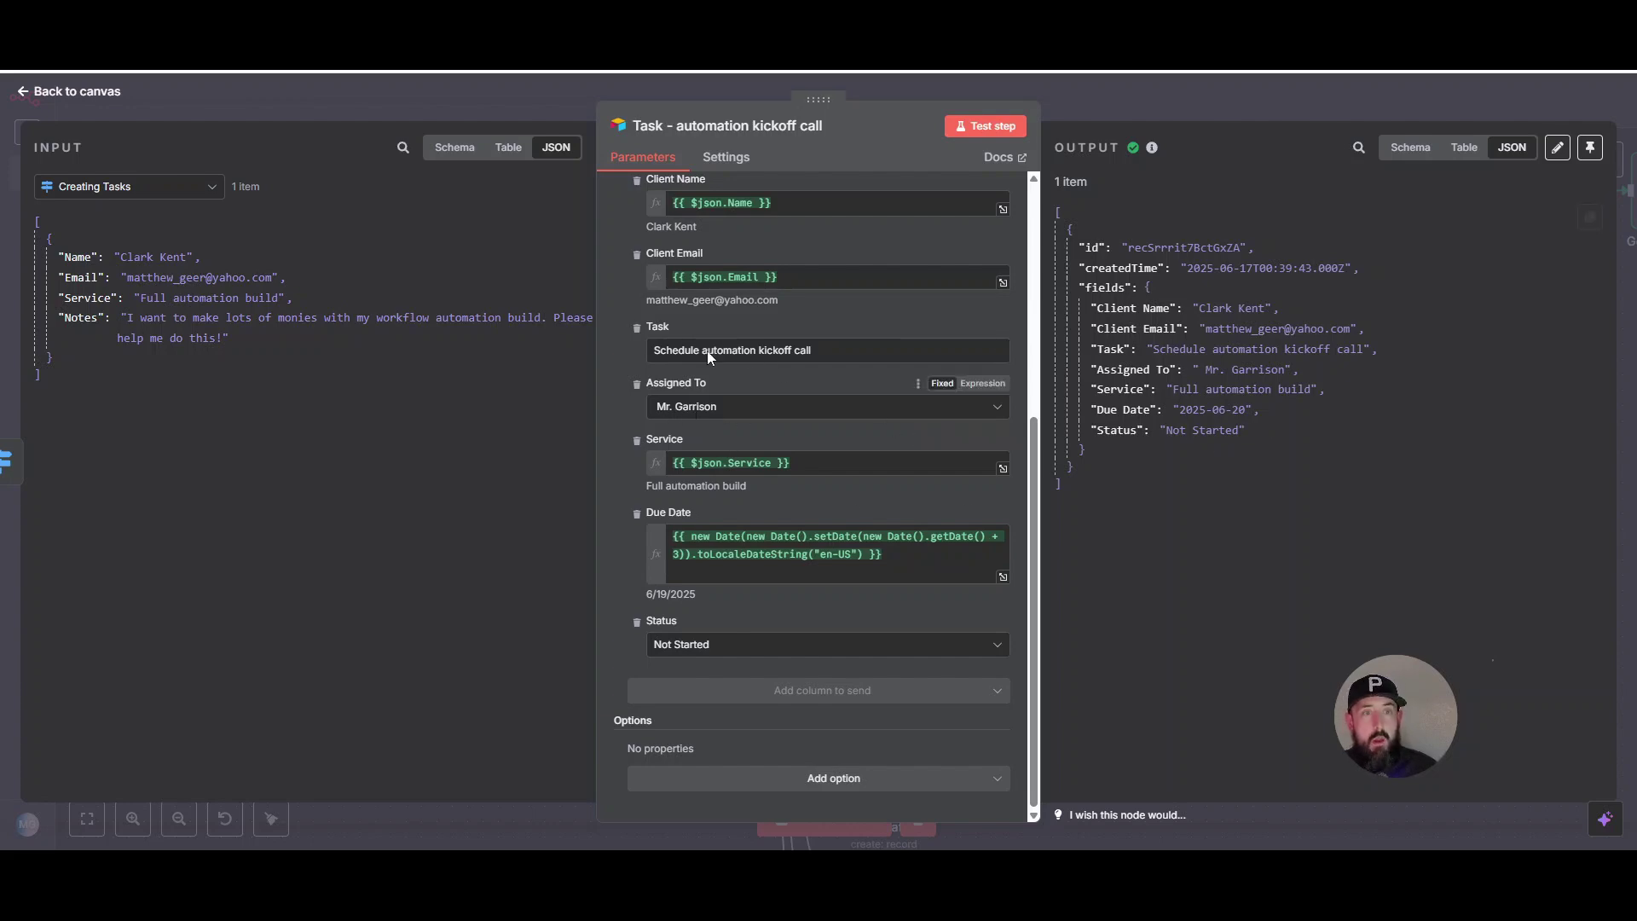
pyautogui.click(1087, 122)
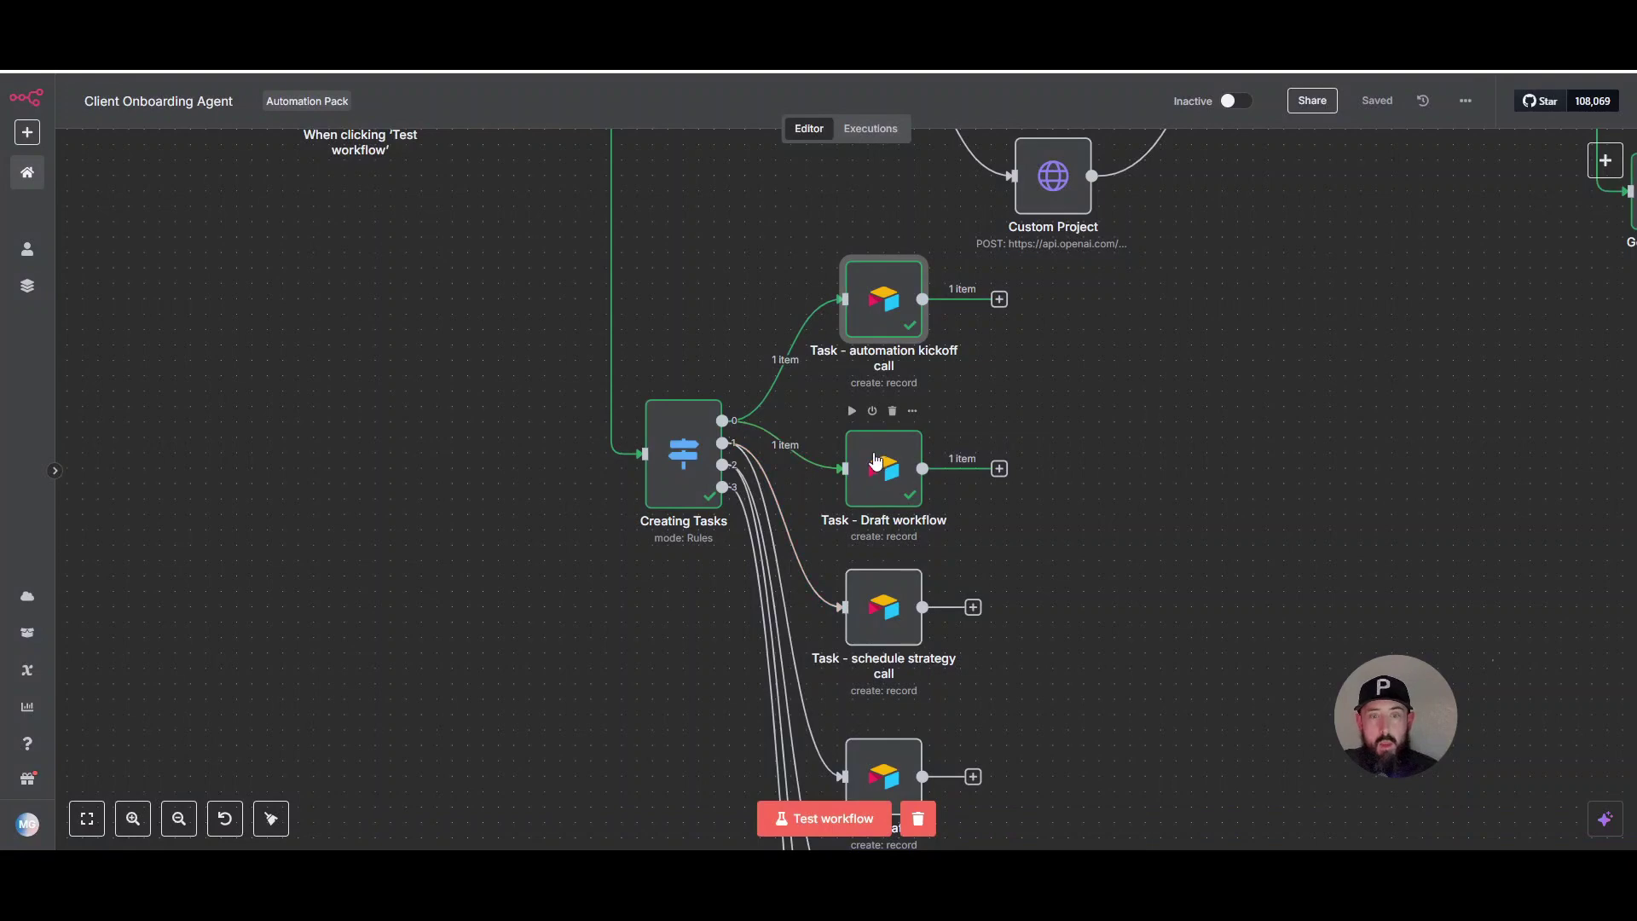
pyautogui.doubleClick(876, 462)
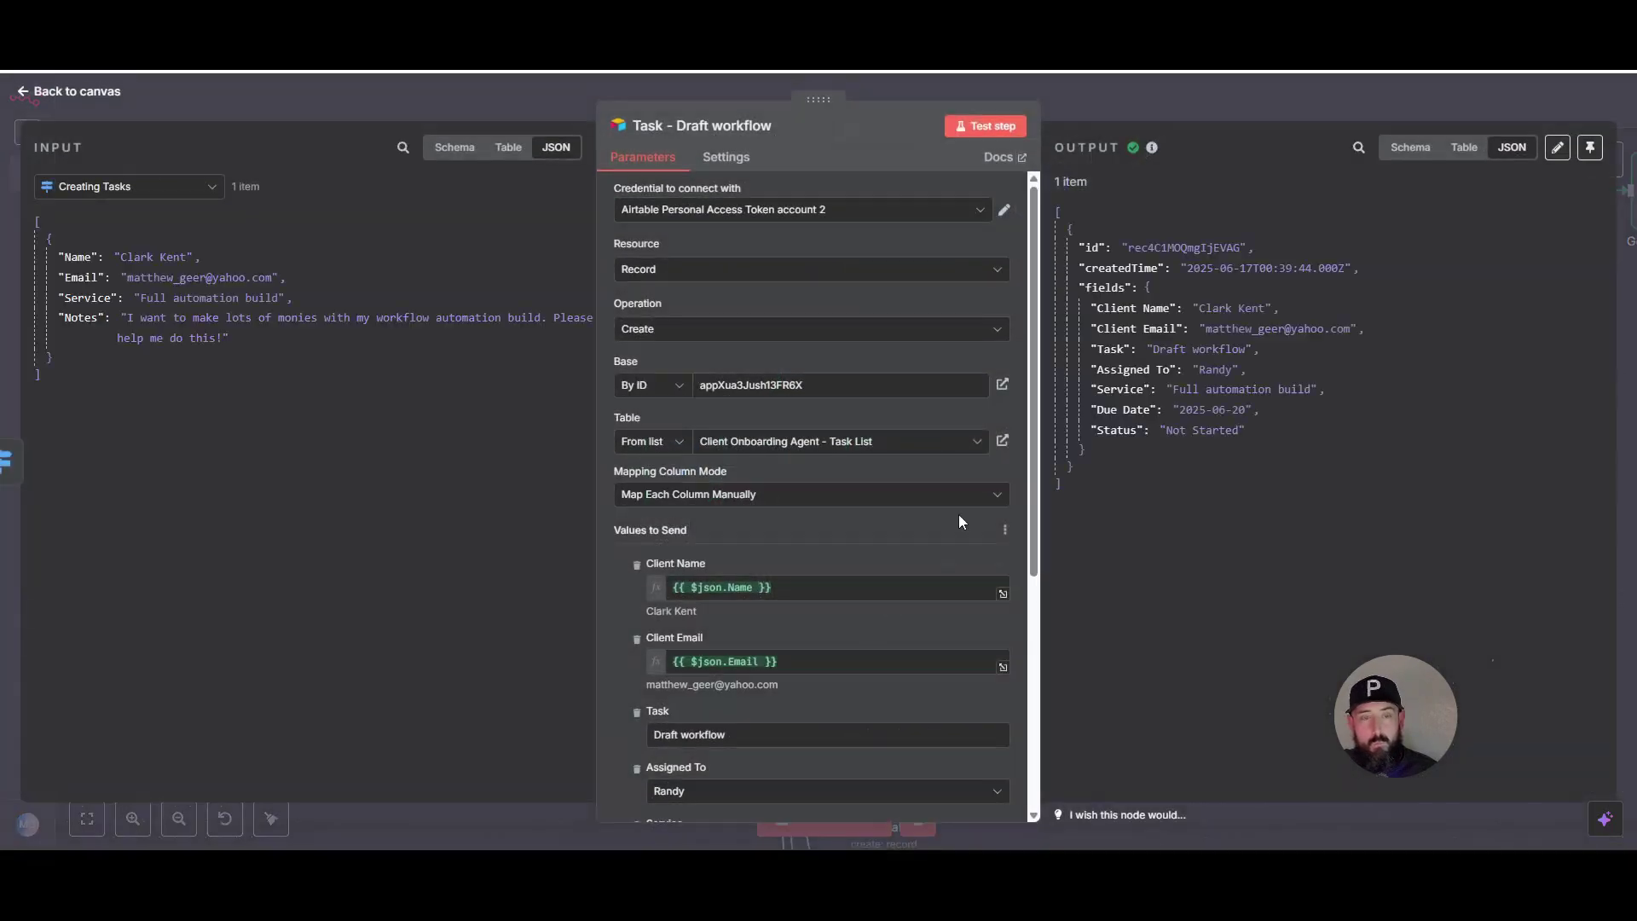
pyautogui.scroll(-5, 958, 522)
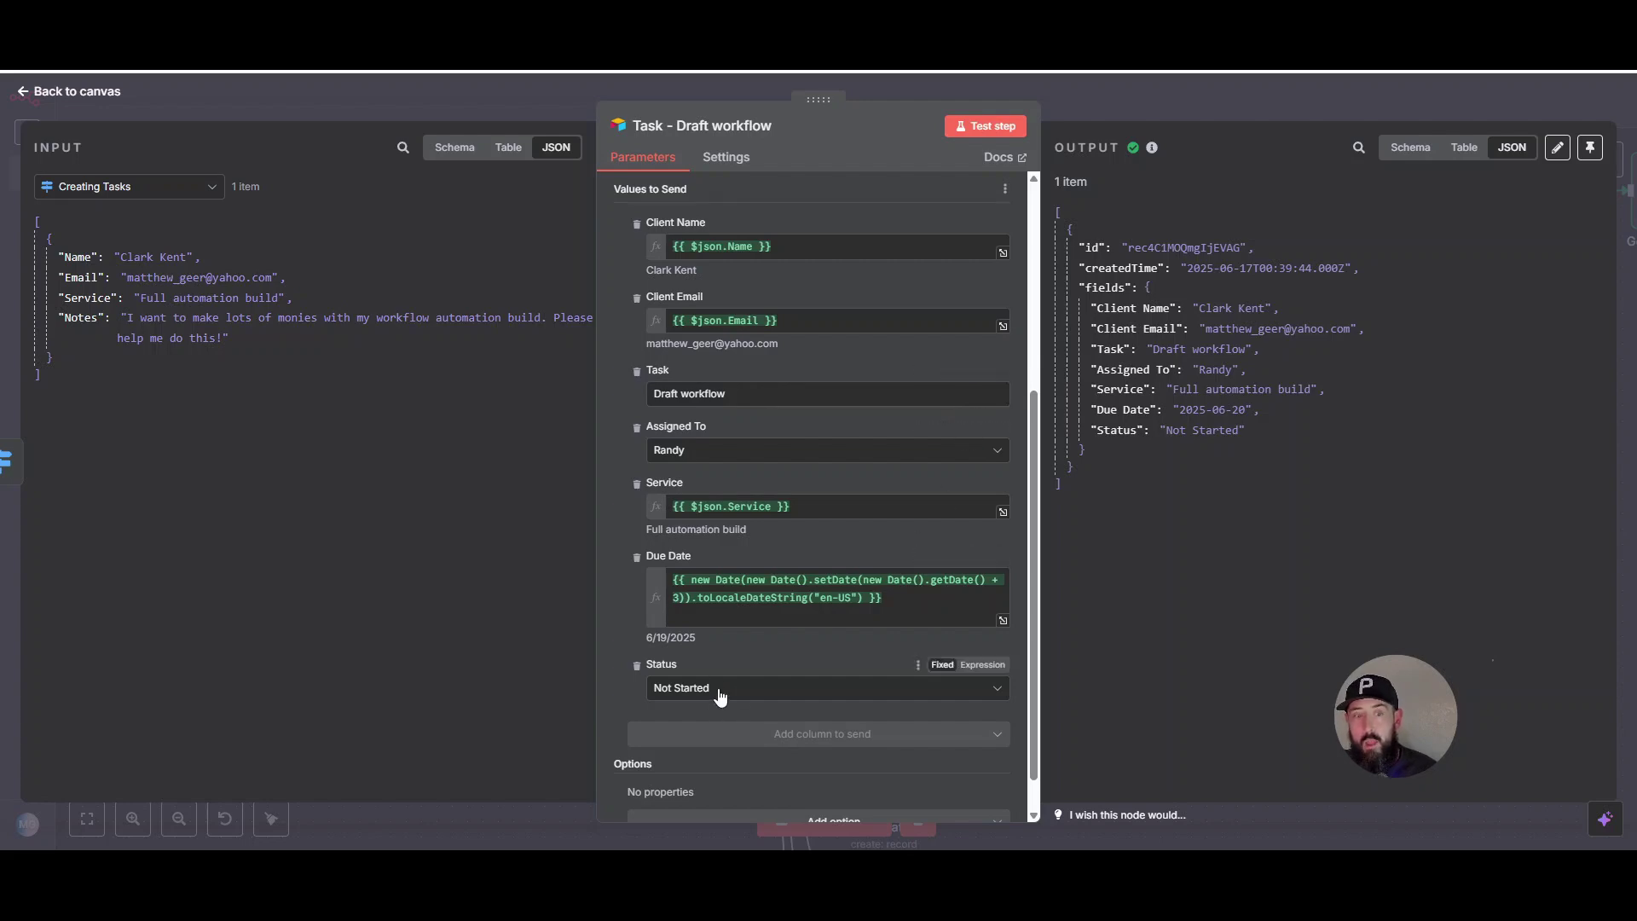
pyautogui.click(1155, 84)
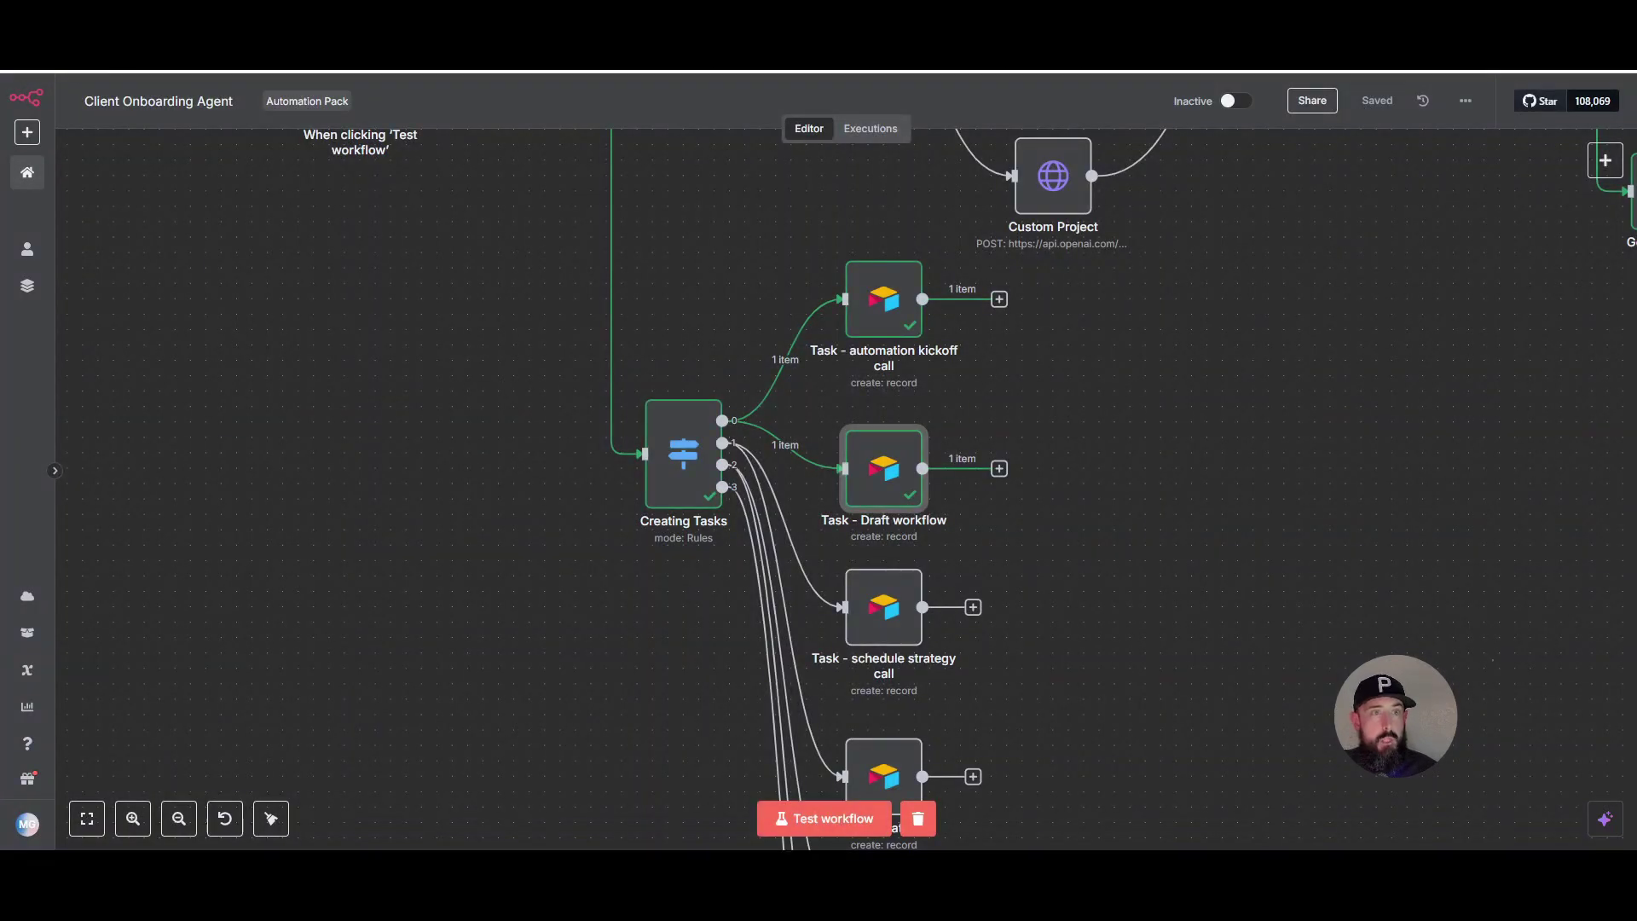